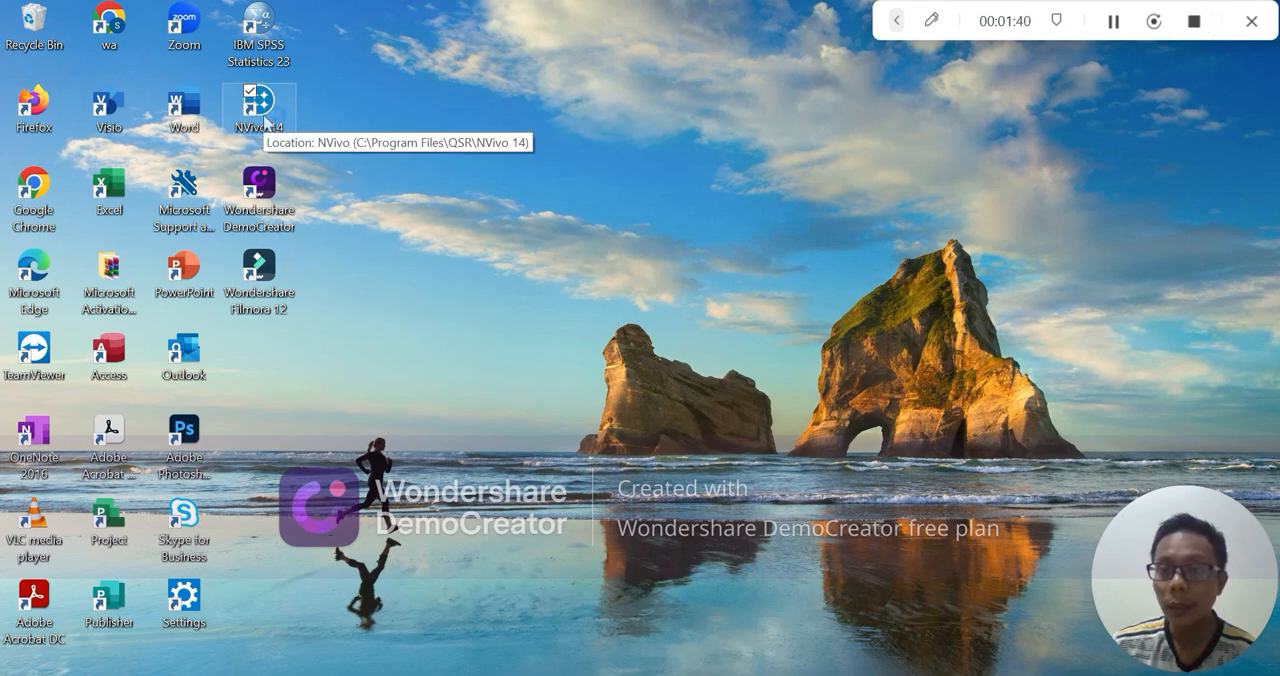
Launch NVivo 14 and bring its start screen forward past the trial welcome window
double_click(265, 121)
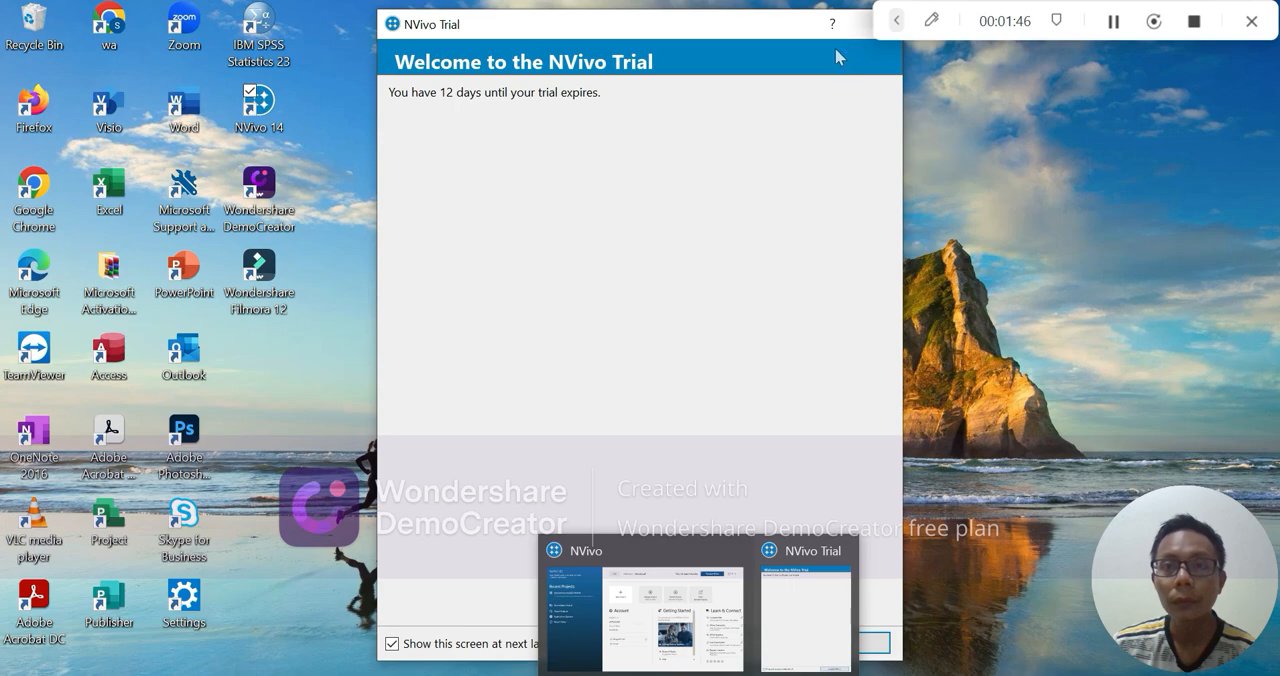
click(838, 550)
click(741, 610)
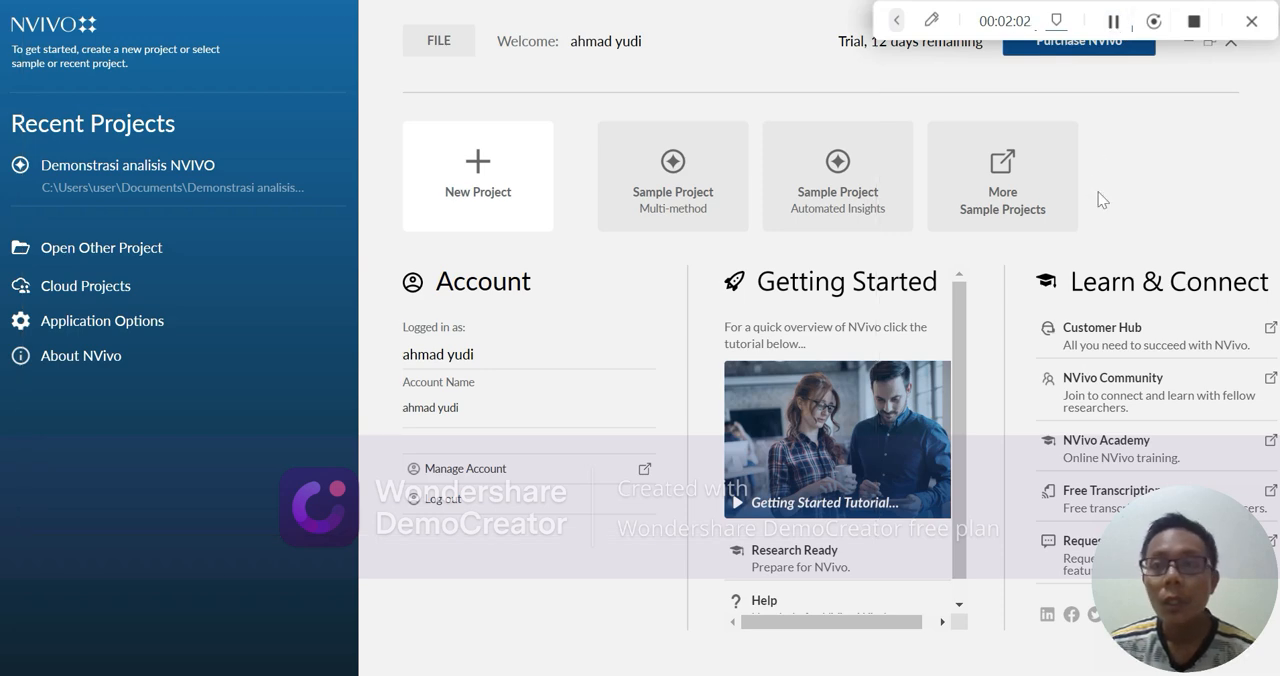
Start a new project titled "Challenges And Self-Efficacy Teachers" and continue to its saving and recovery settings
mouse_move(616, 212)
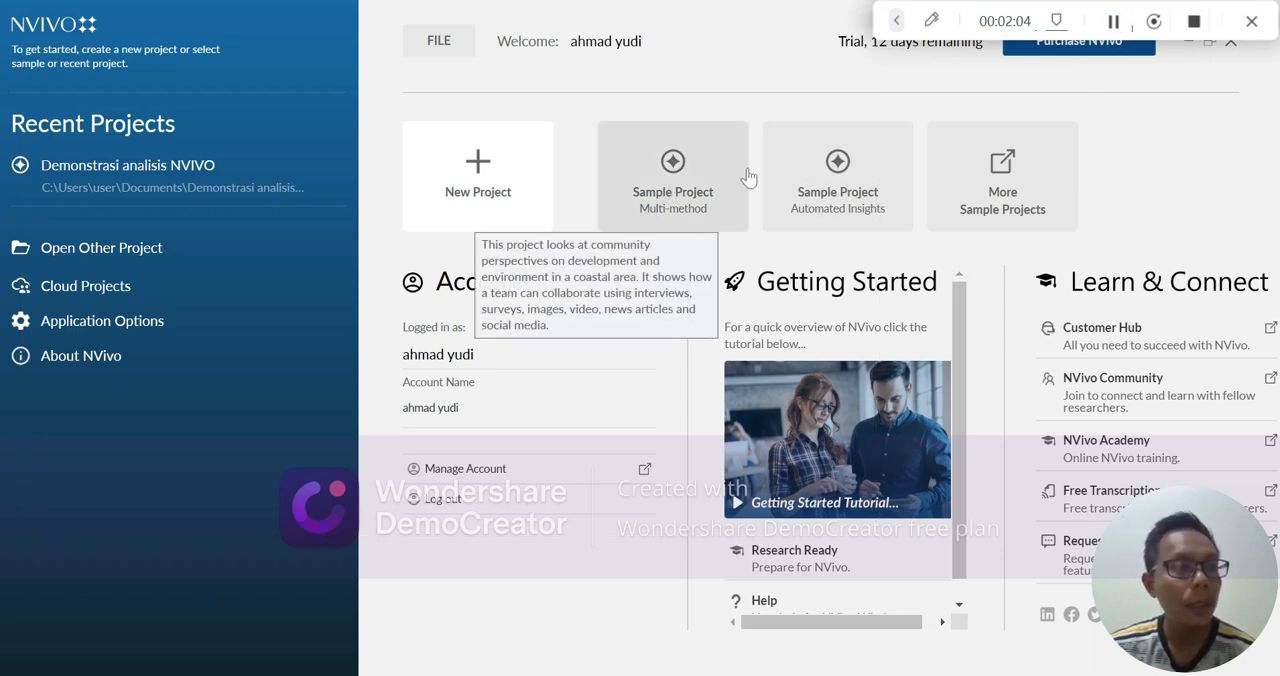
mouse_move(778, 152)
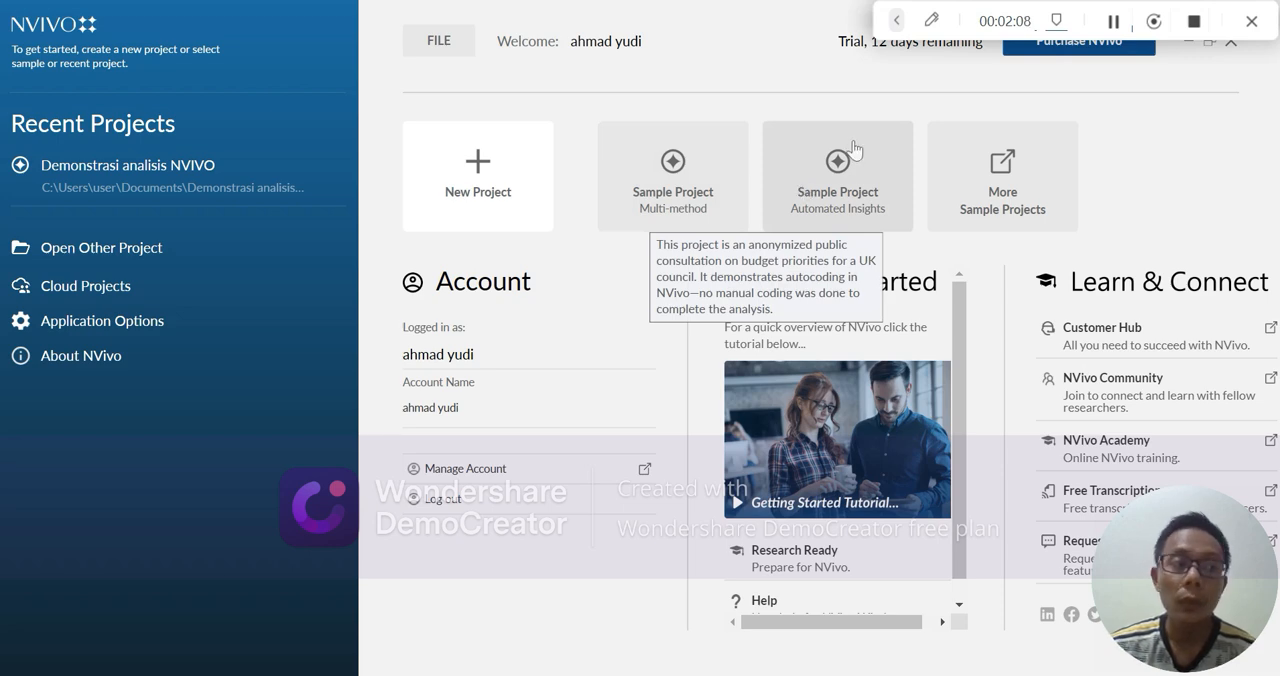
click(509, 185)
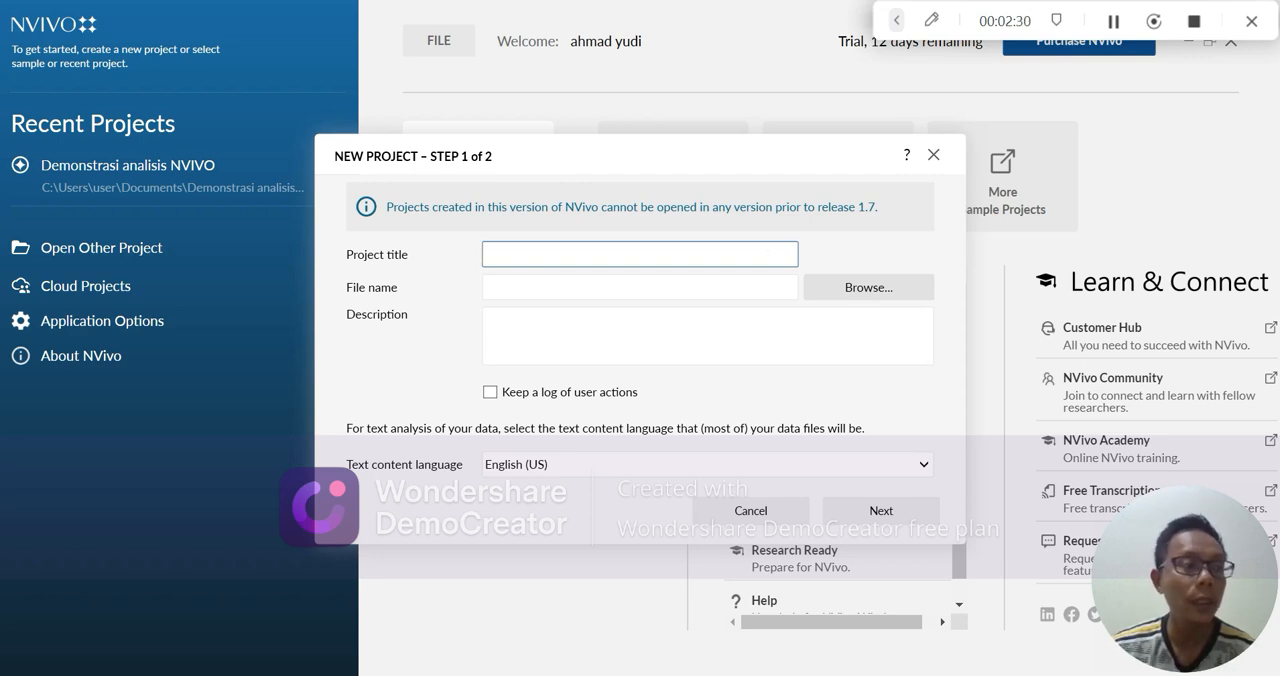
text(C)
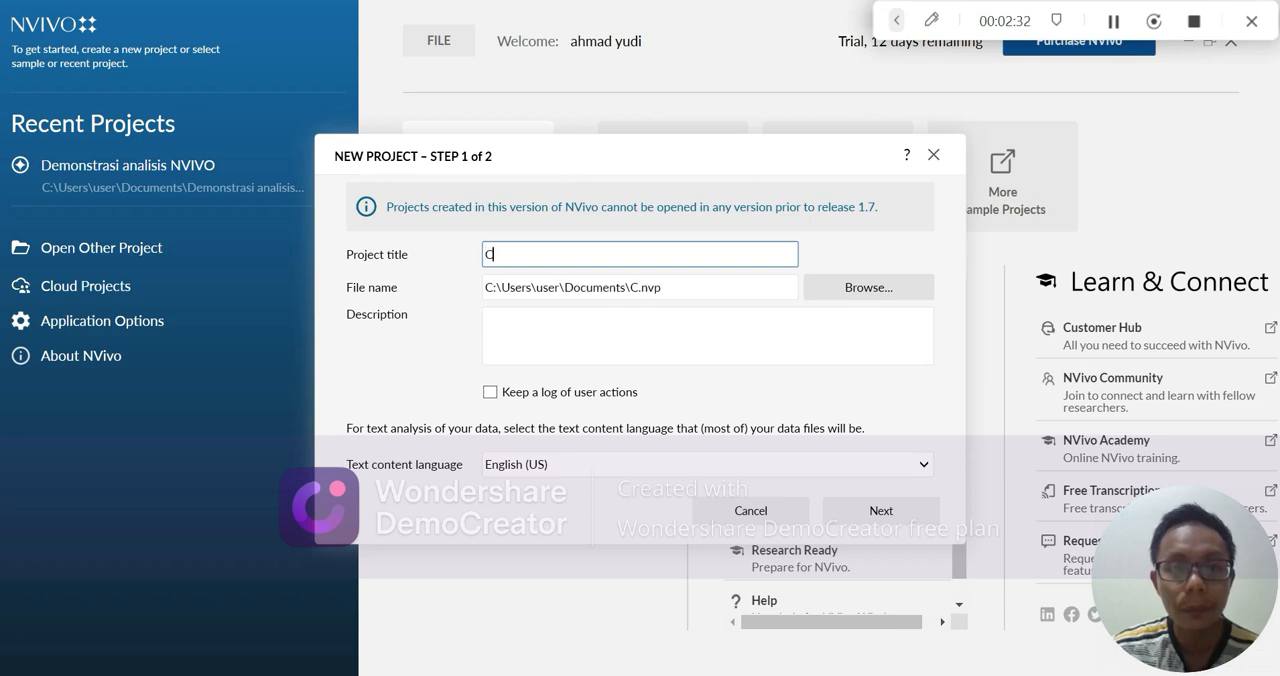
text(halleng)
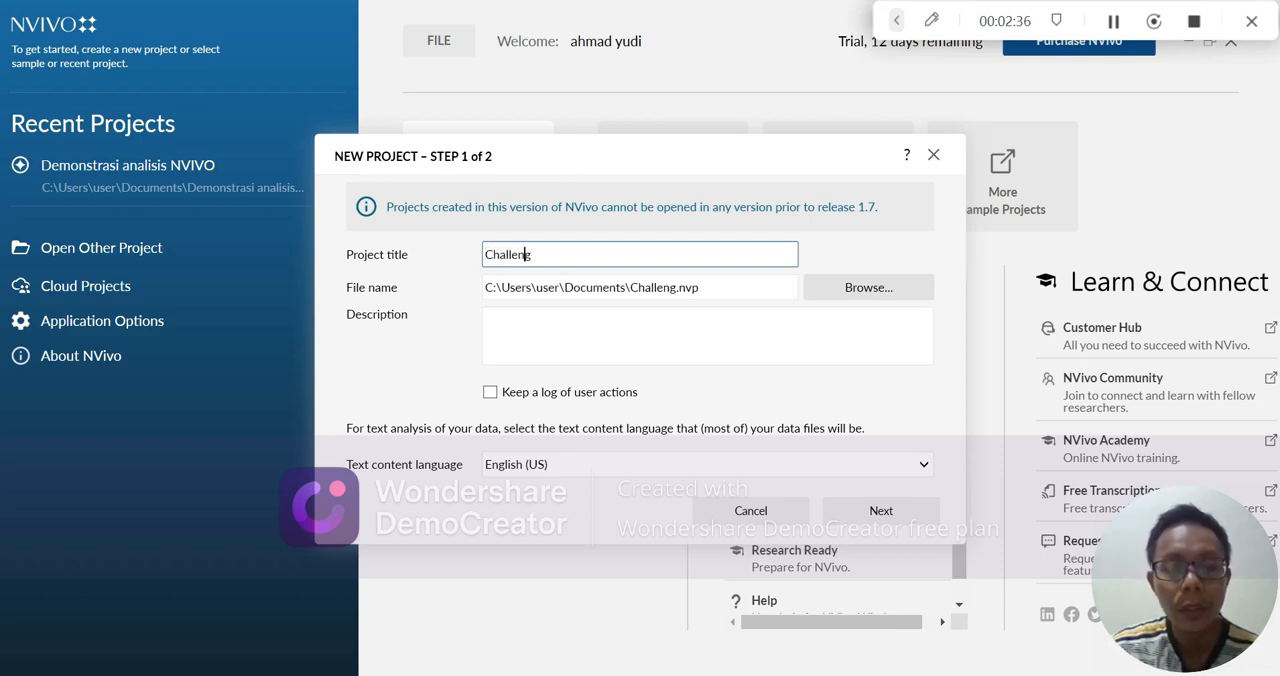
text(es A)
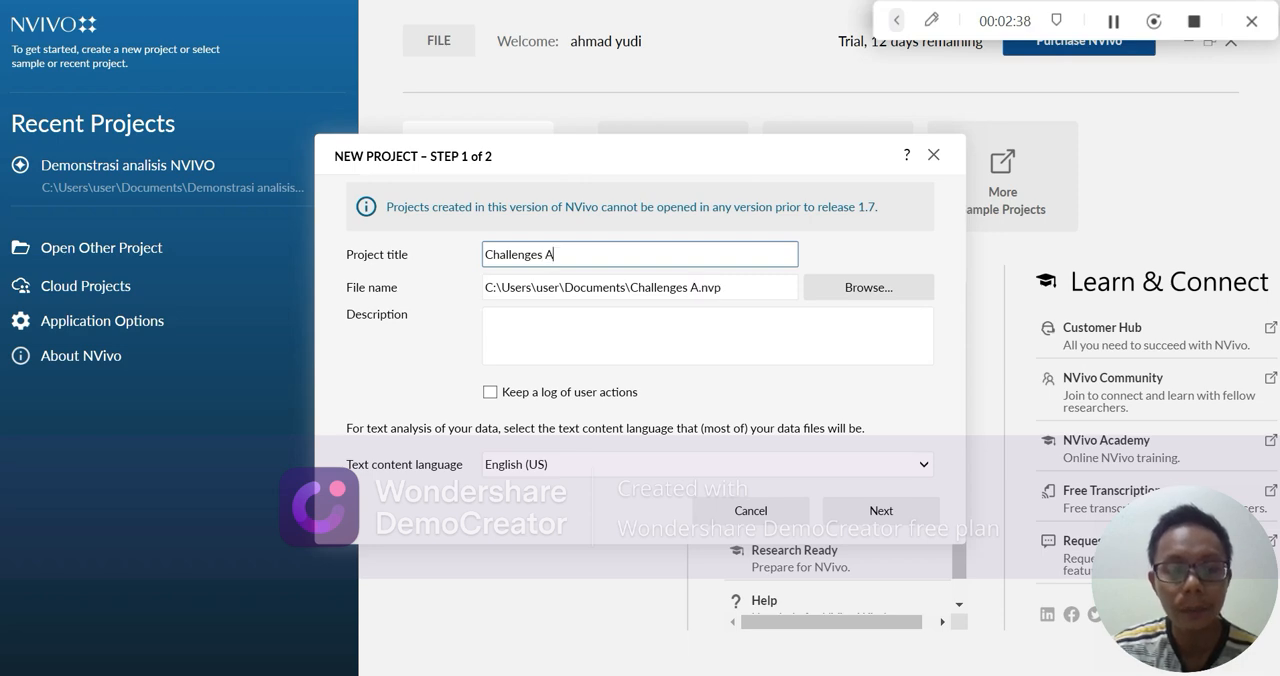
text(nd Sel)
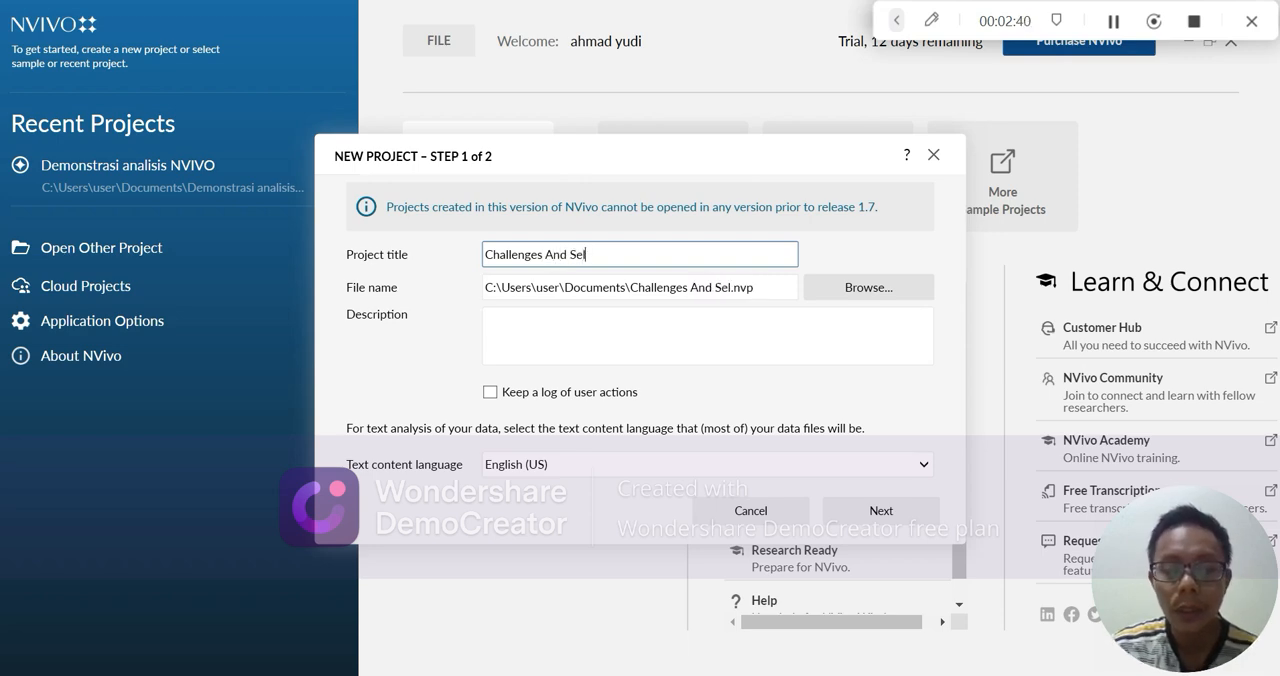
text(f-Effic)
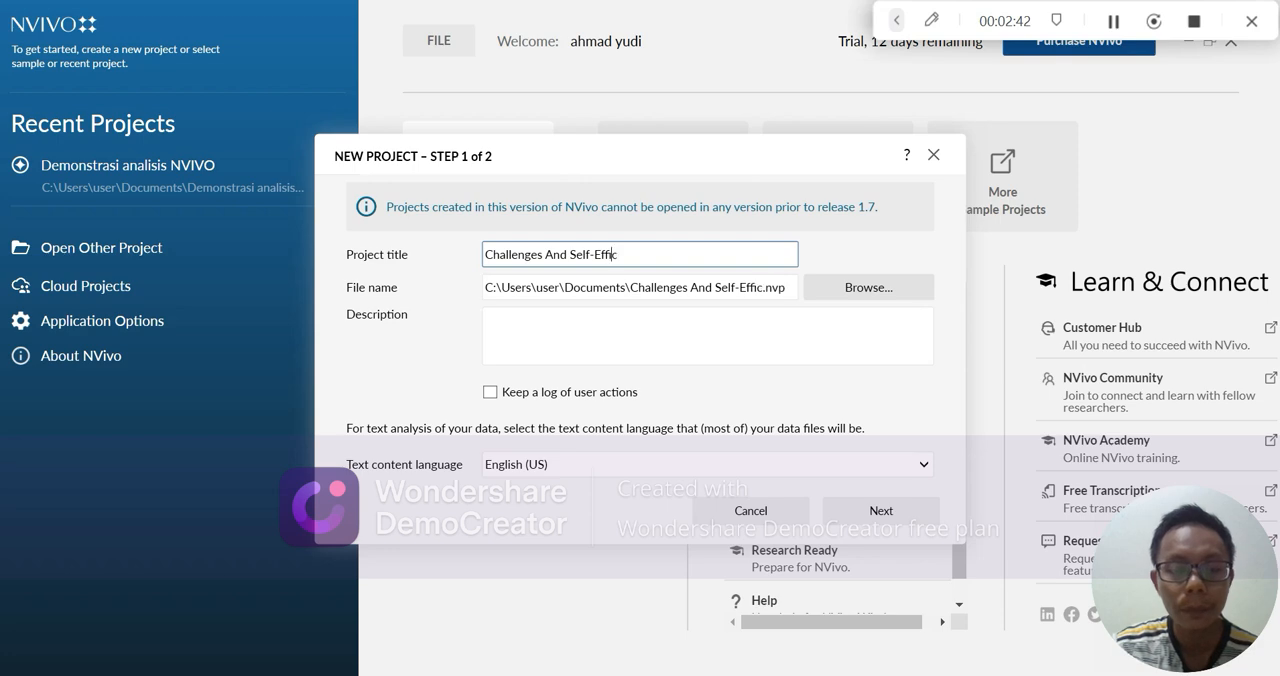
text(acy)
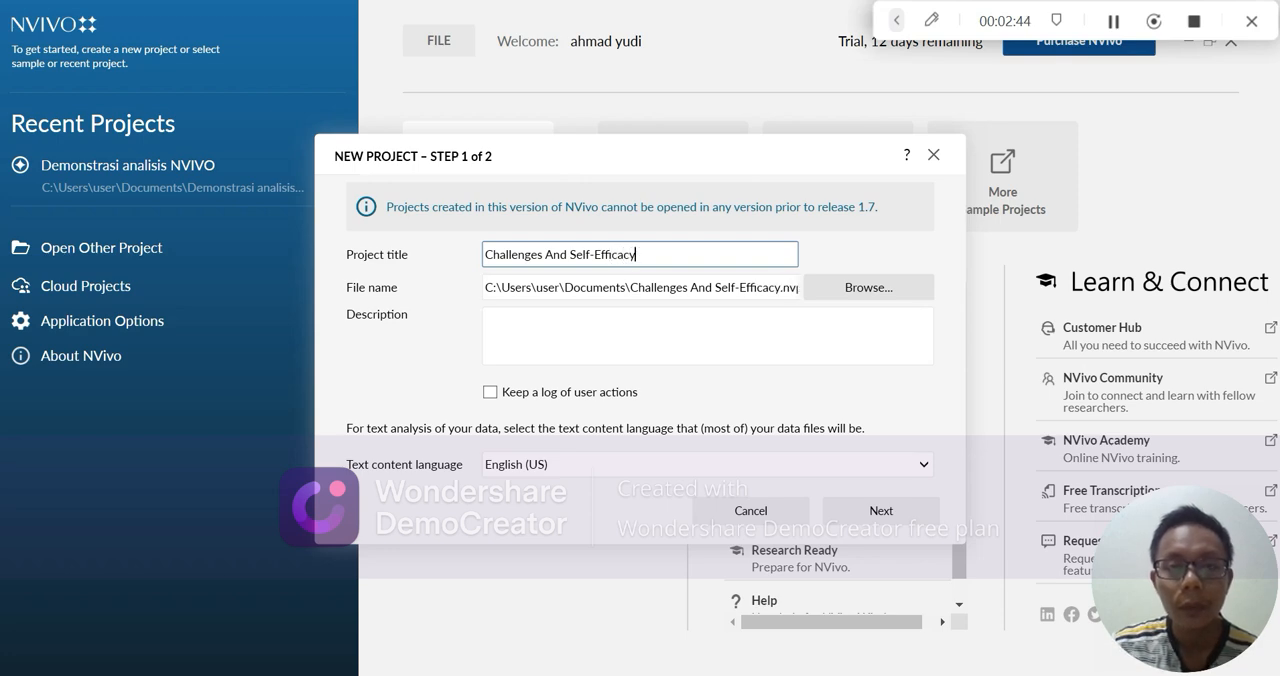
text( Teac)
text(hi)
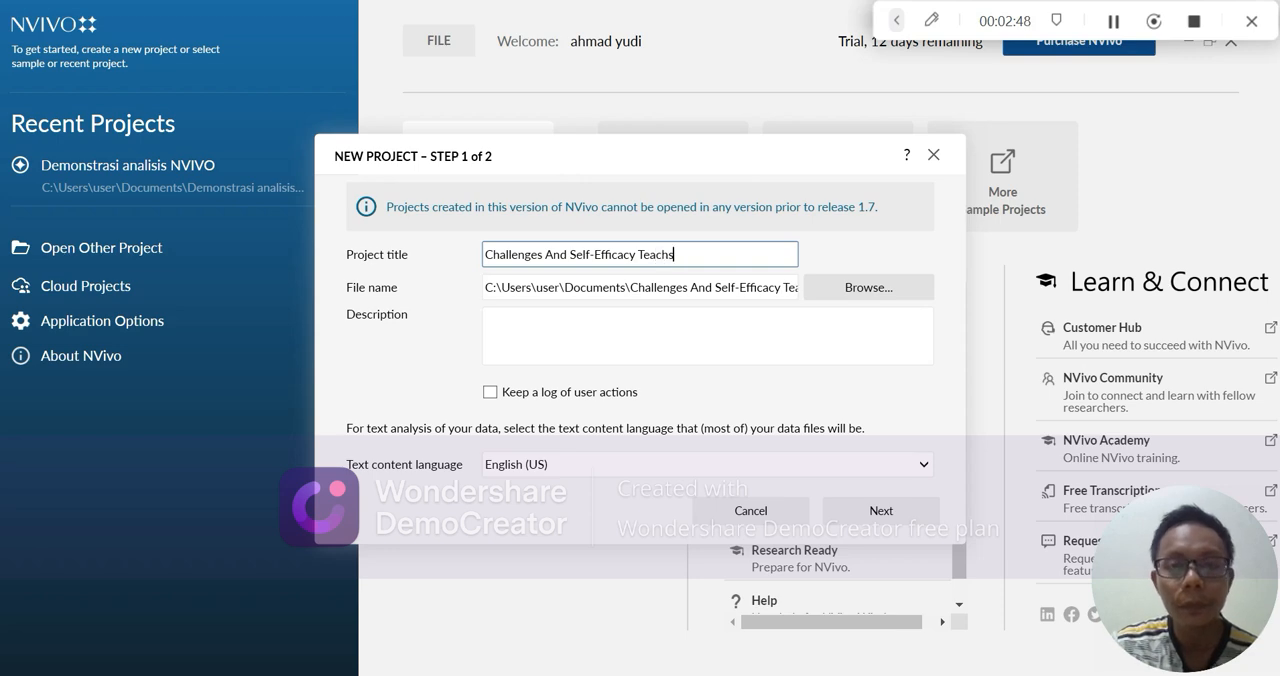
key(BackSpace)
key(BackSpace)
key(BackSpace)
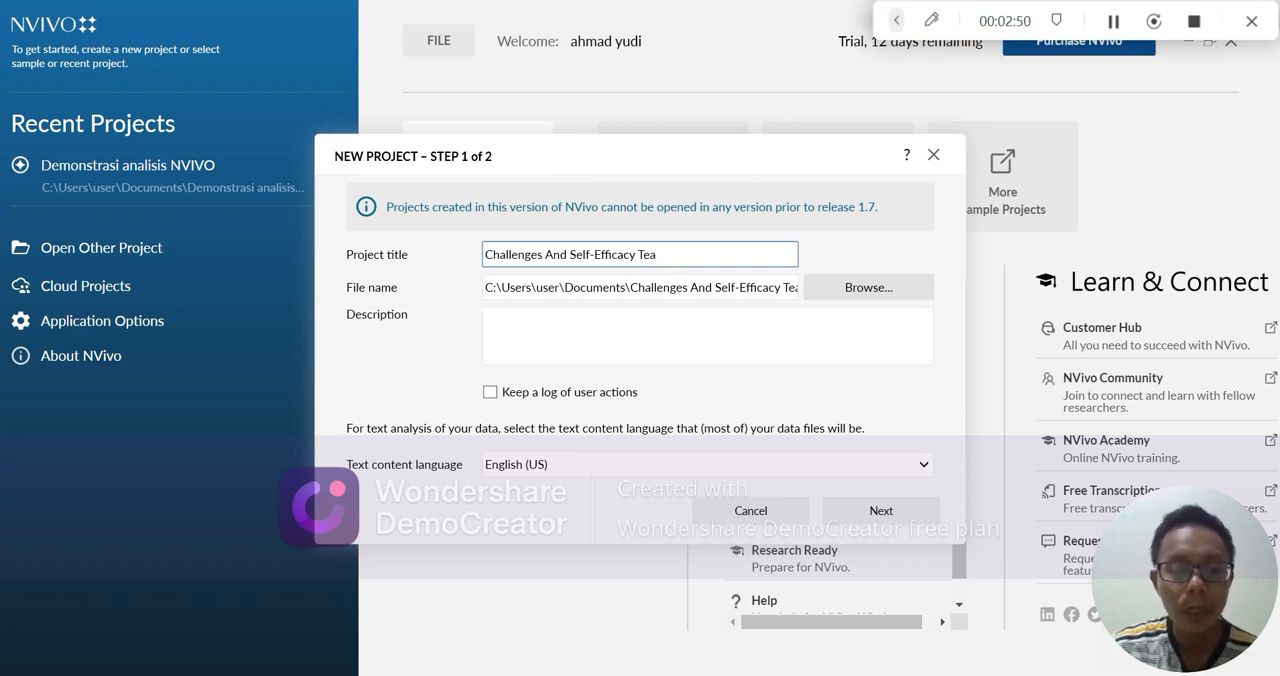
text(ch)
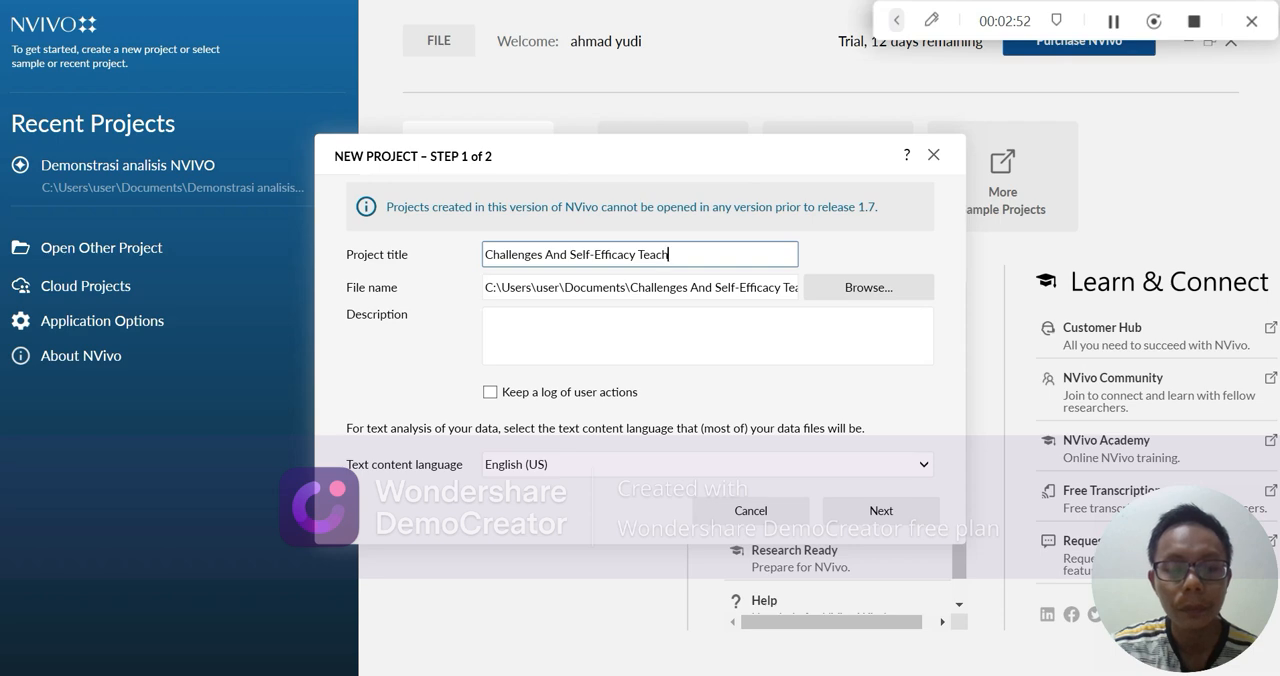
text(ers)
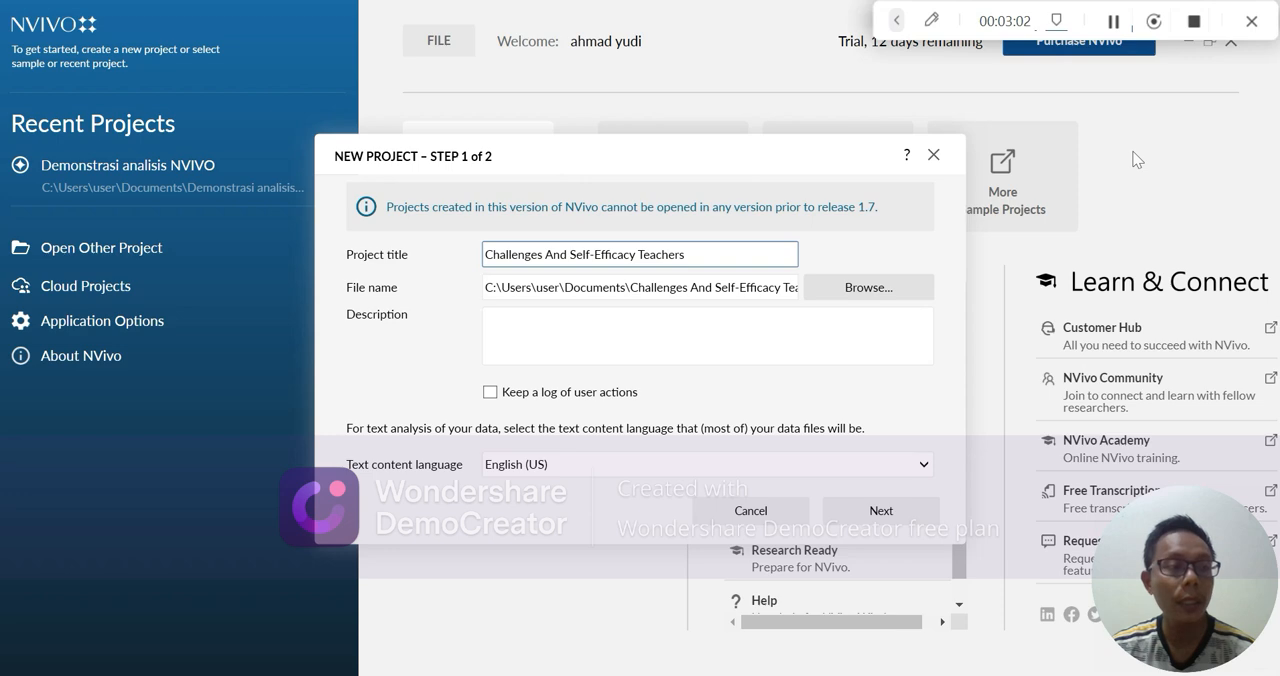
click(904, 516)
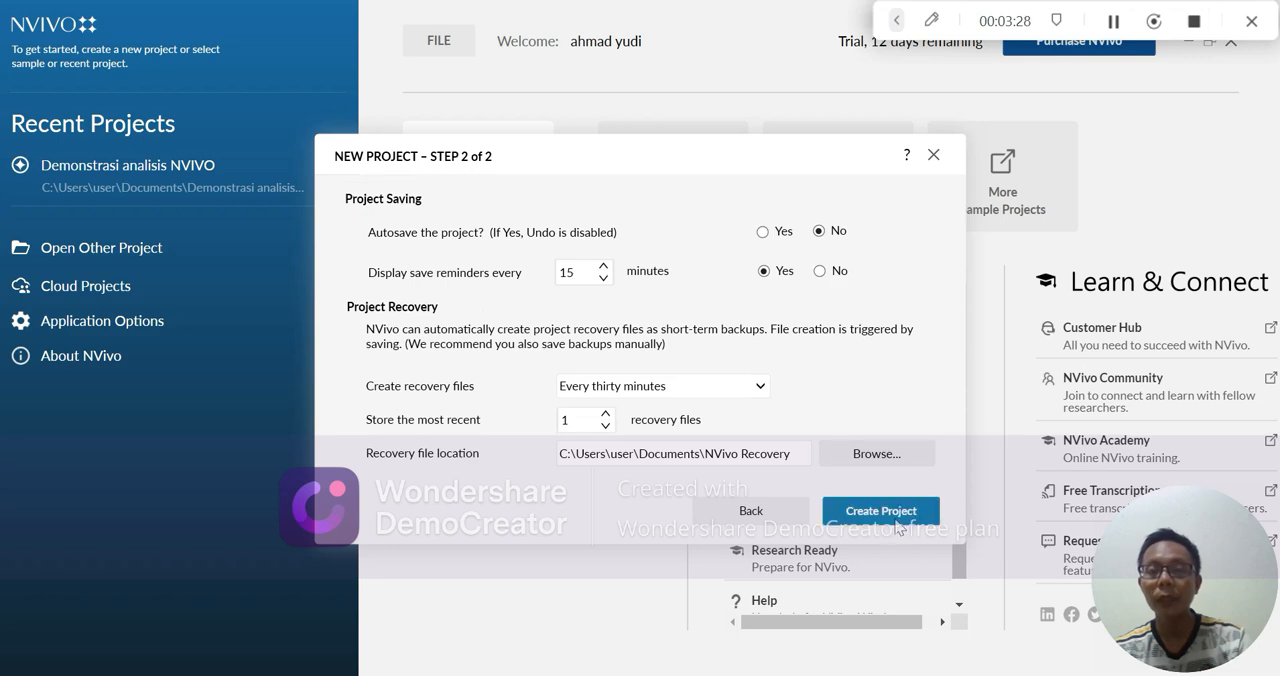
Set the save reminders to every 30 minutes and create the project
click(605, 266)
click(605, 266)
click(605, 266)
click(605, 266)
click(604, 266)
click(604, 266)
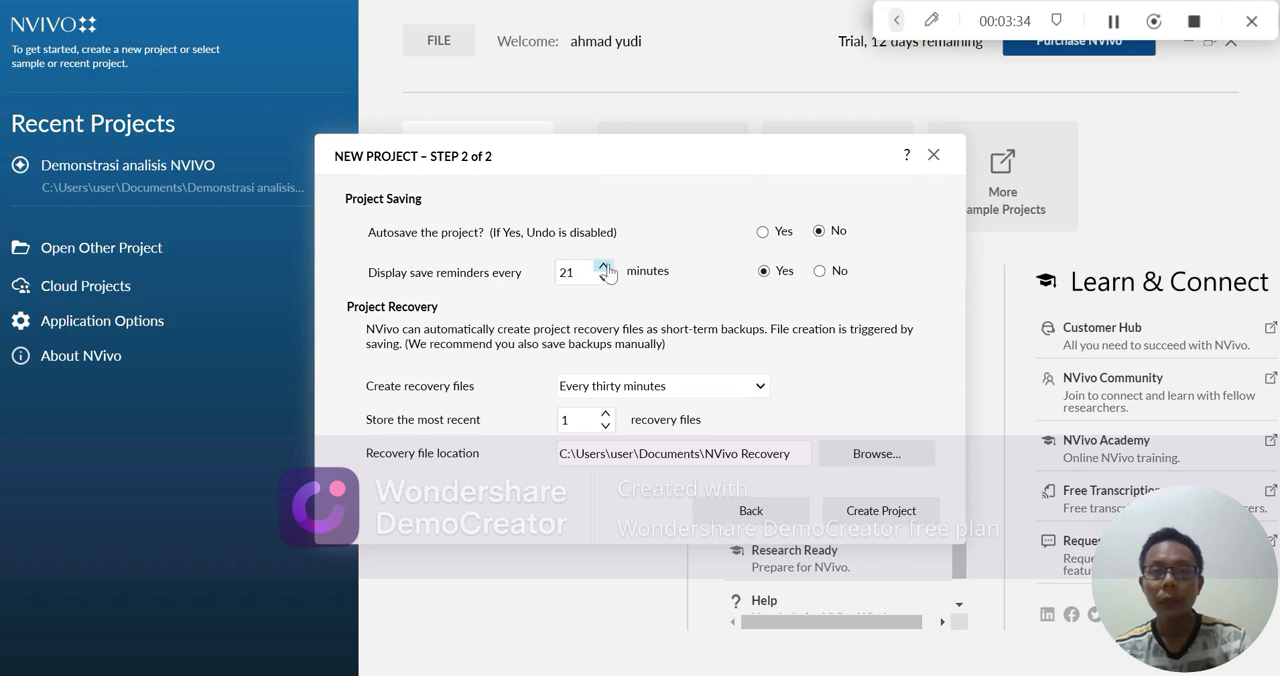
click(604, 266)
click(604, 266)
click(604, 266)
click(604, 266)
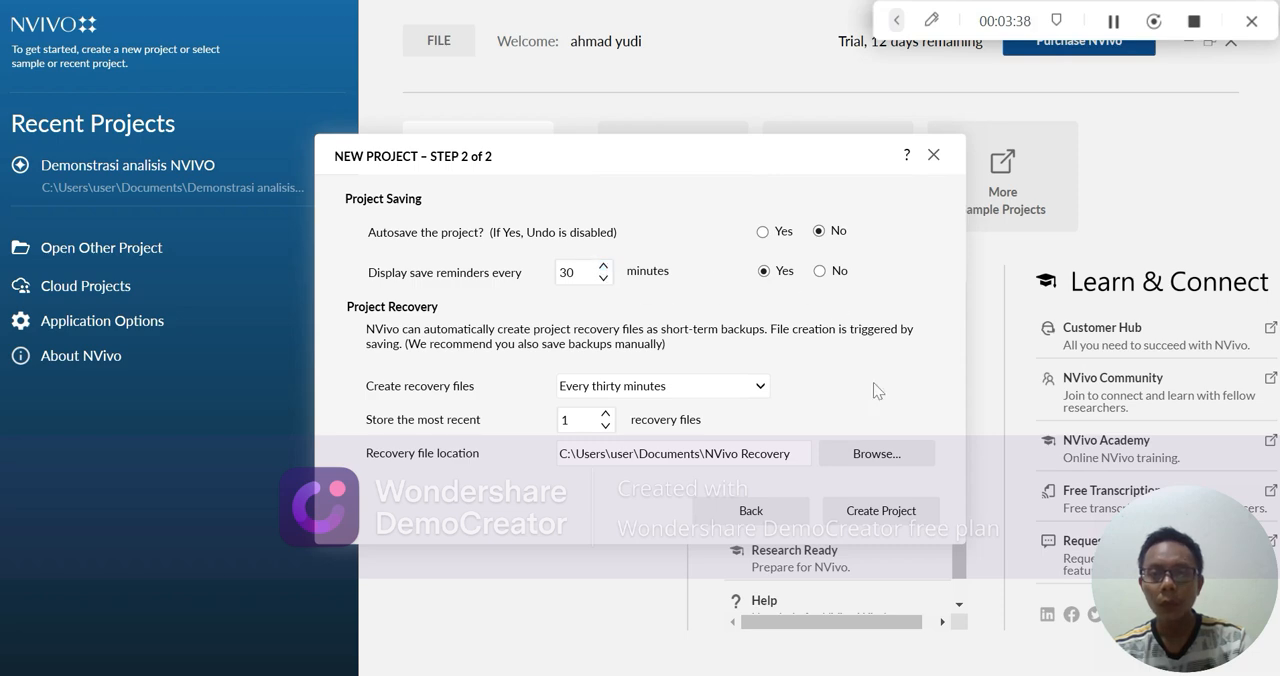
click(563, 424)
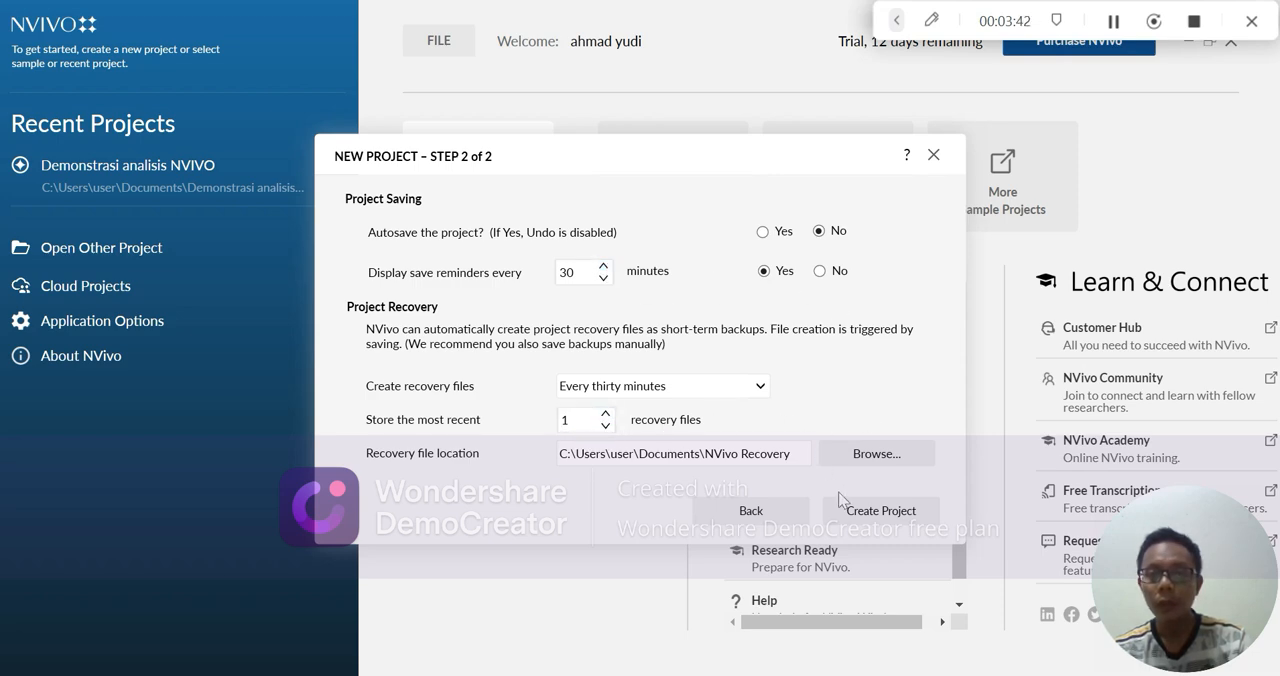
click(881, 511)
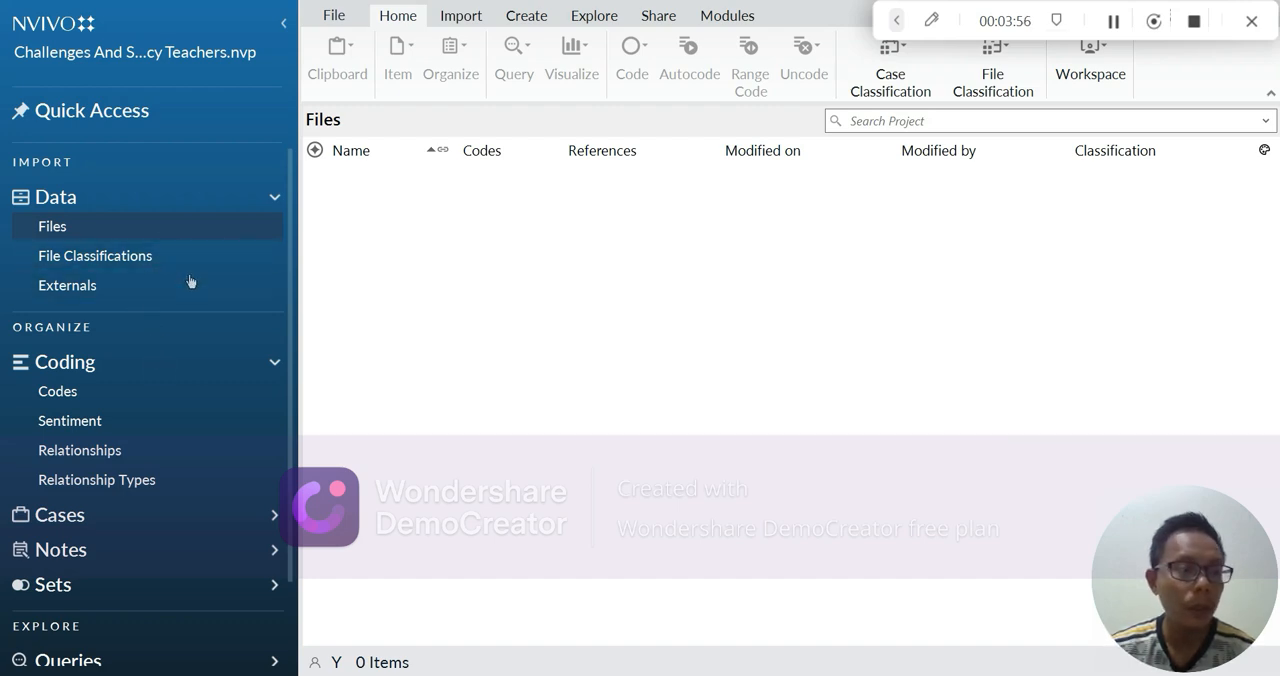
click(212, 228)
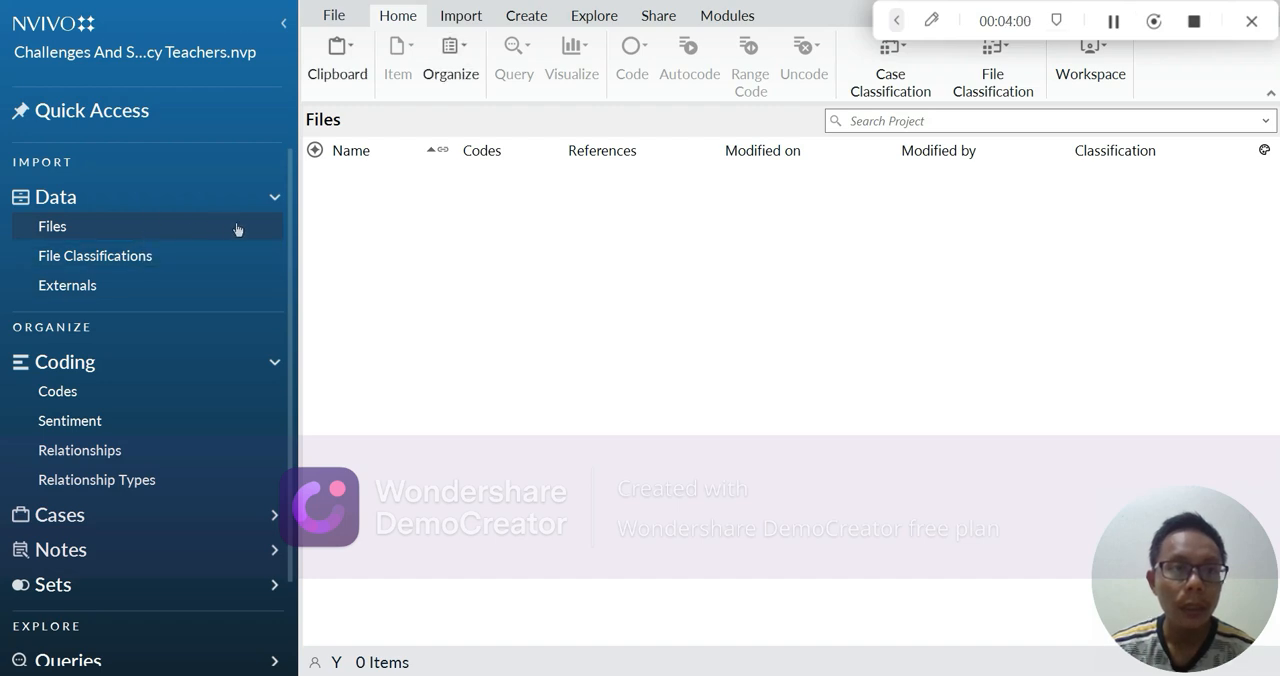
click(274, 199)
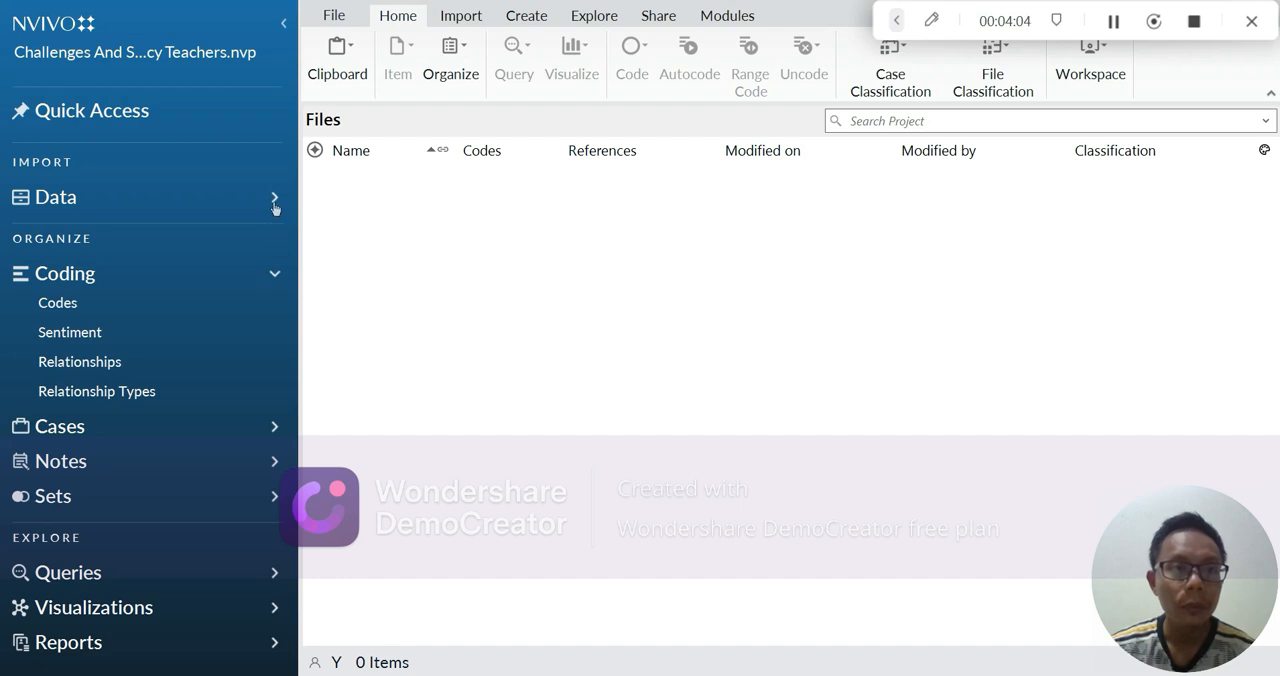
click(272, 199)
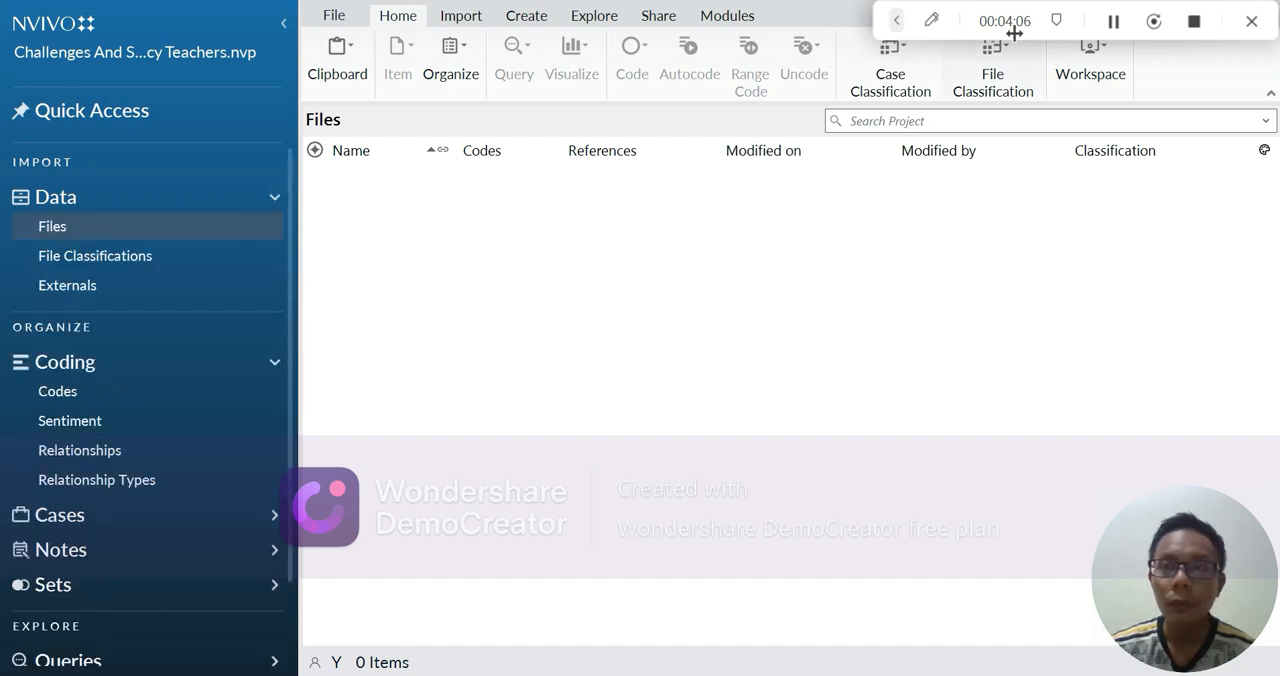
right_click(230, 226)
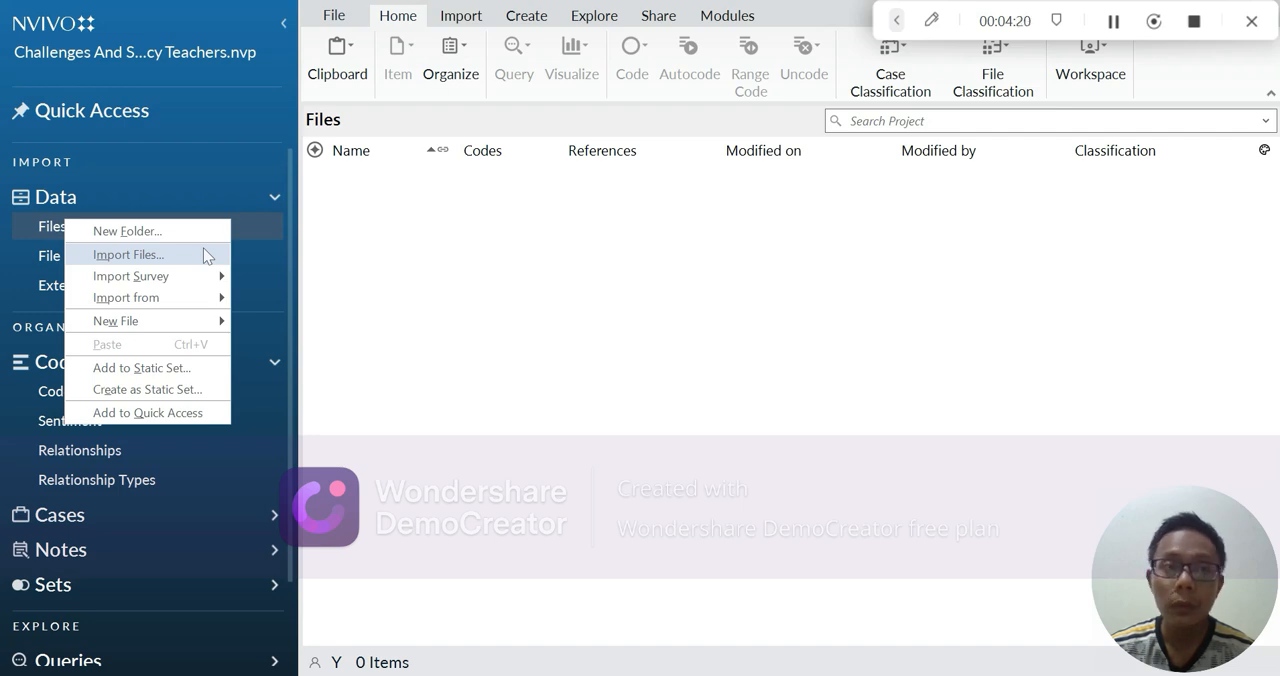
click(203, 247)
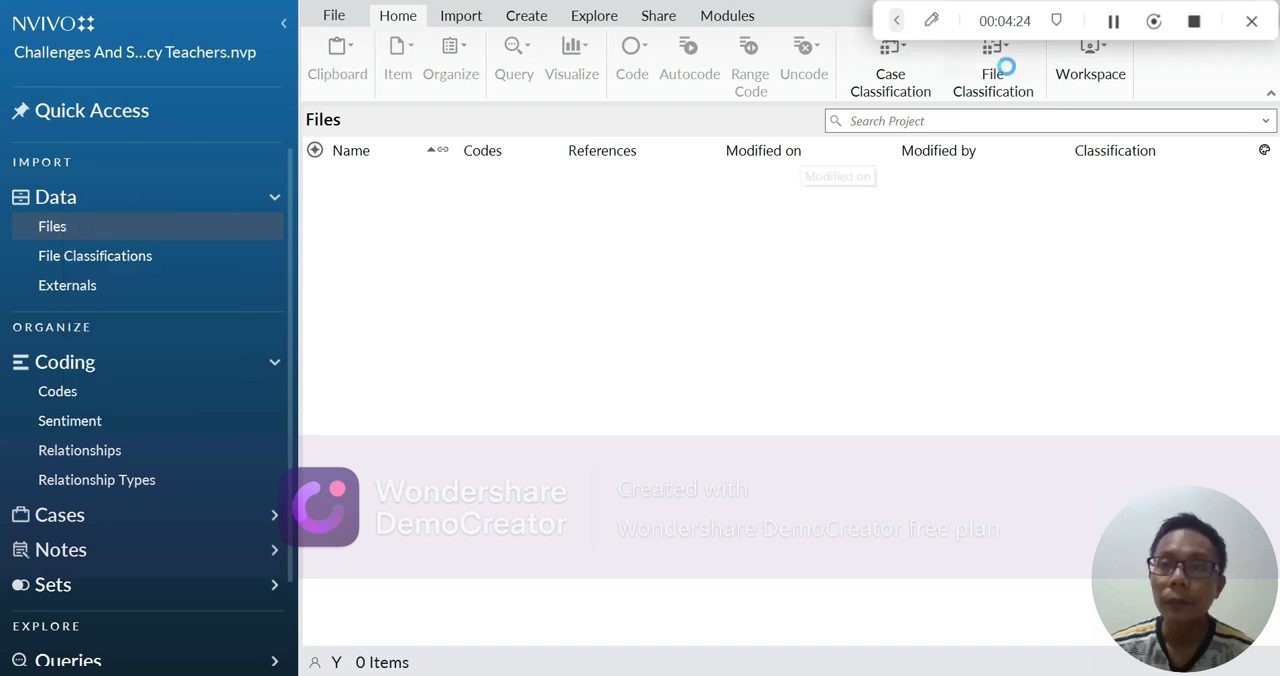
click(1117, 23)
click(1117, 23)
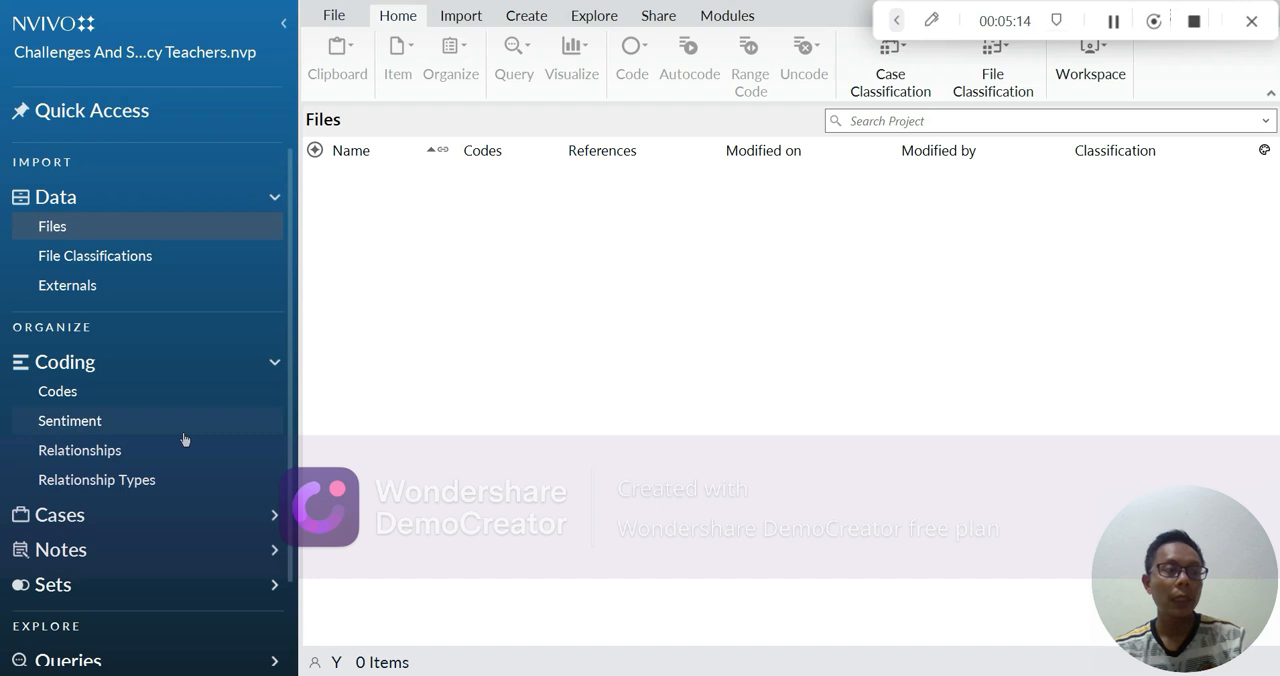
Go to the project's Codes and open the New Code dialog
click(197, 360)
click(197, 368)
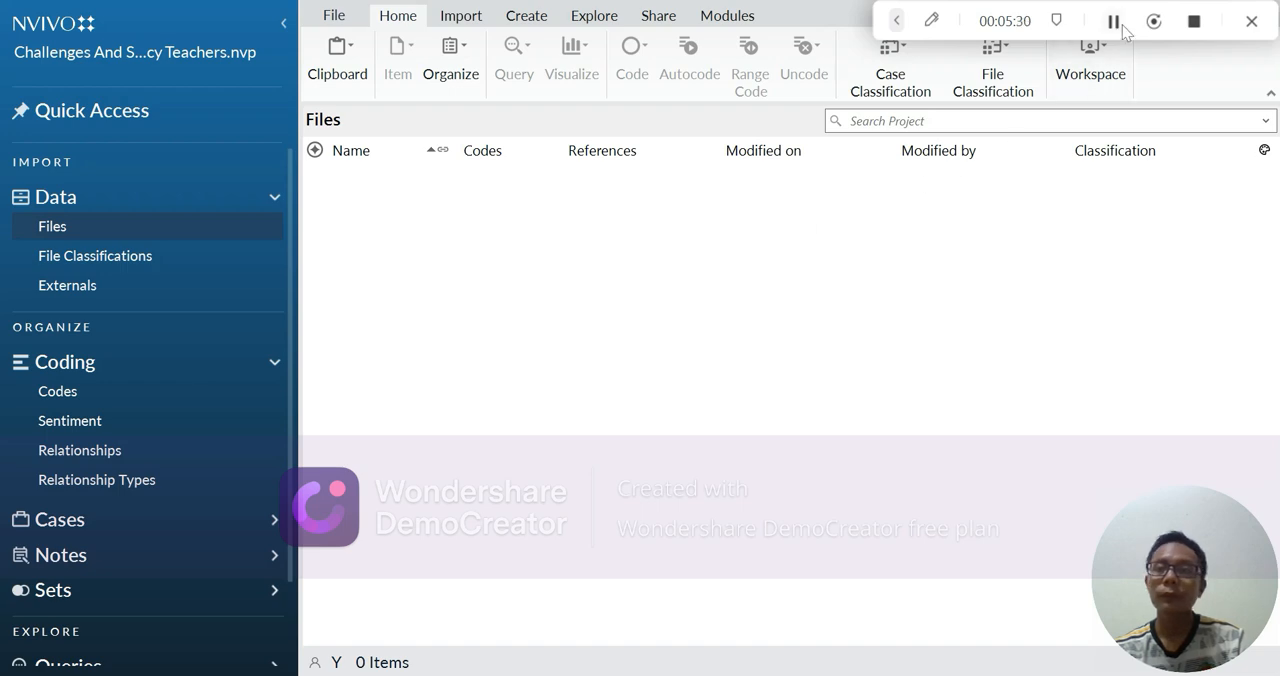
click(253, 397)
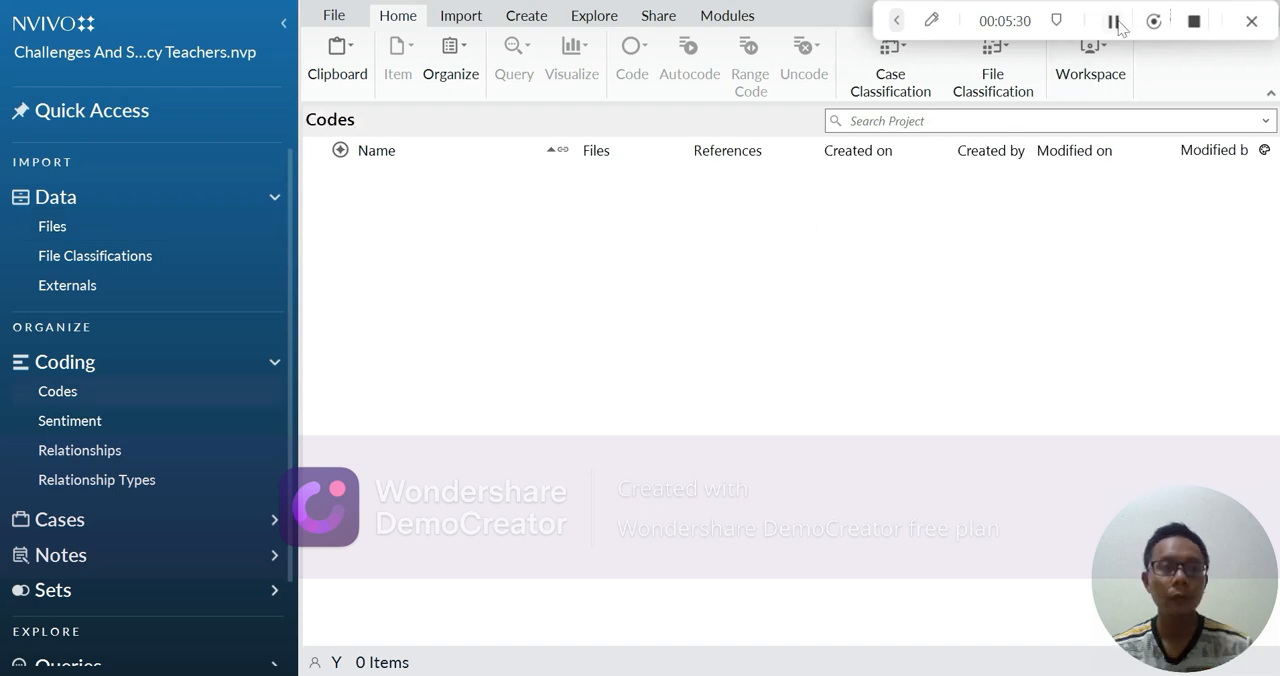
right_click(209, 386)
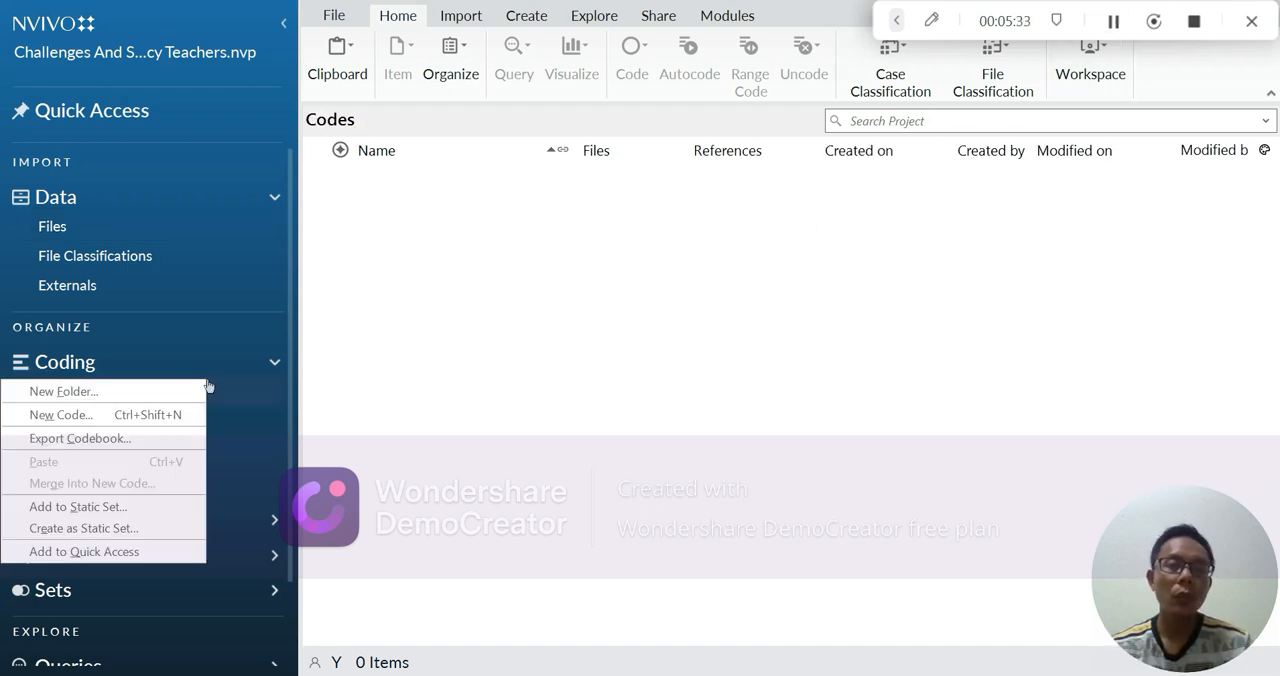
click(166, 418)
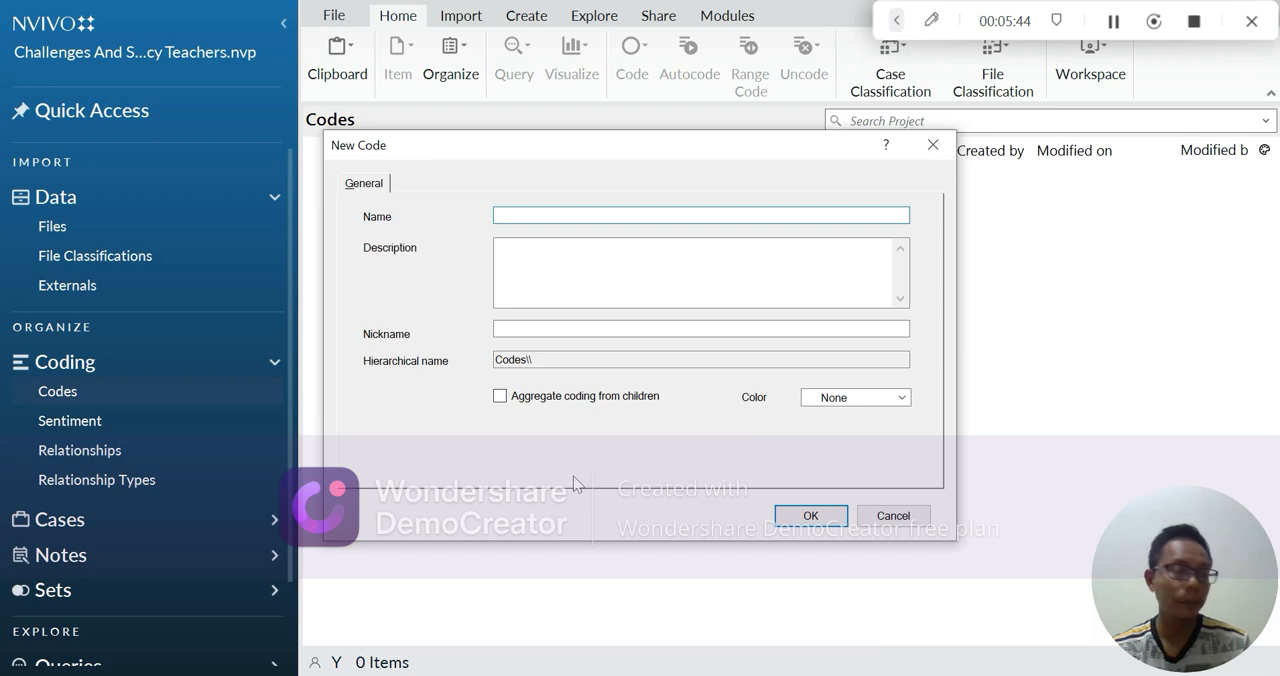
click(1114, 23)
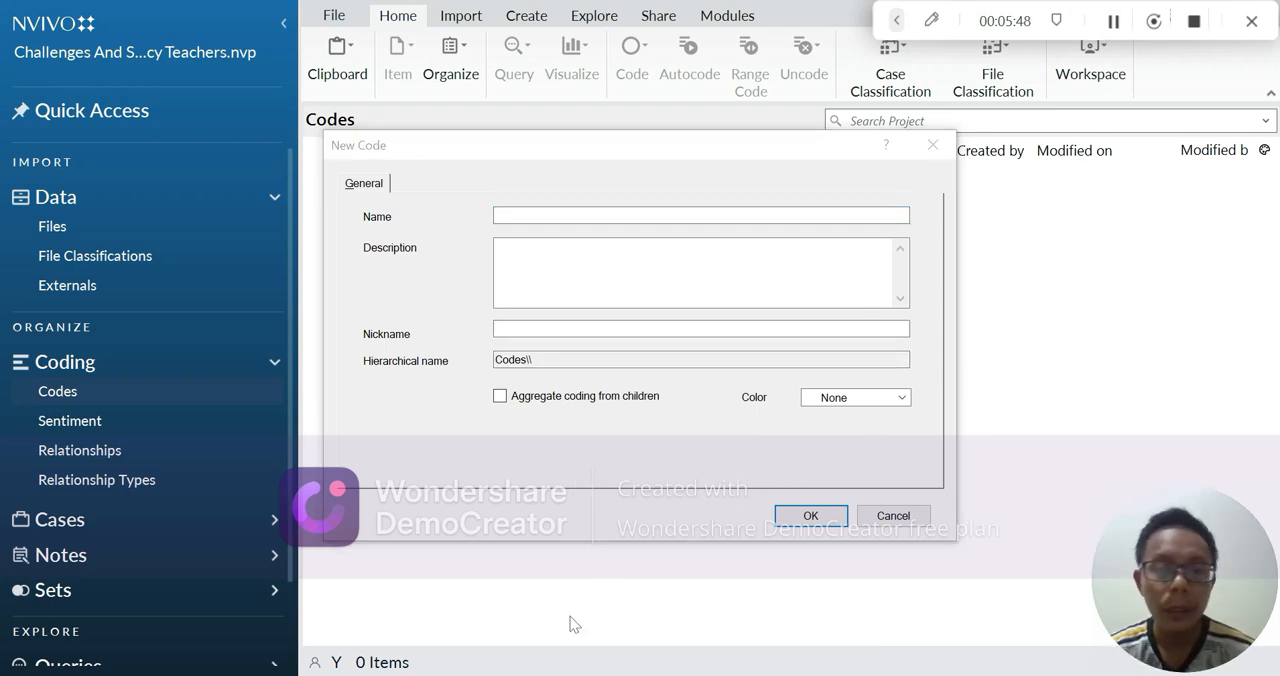
Switch to the Word document and review the focuses, sub-focuses and questions in the research focus table
click(672, 636)
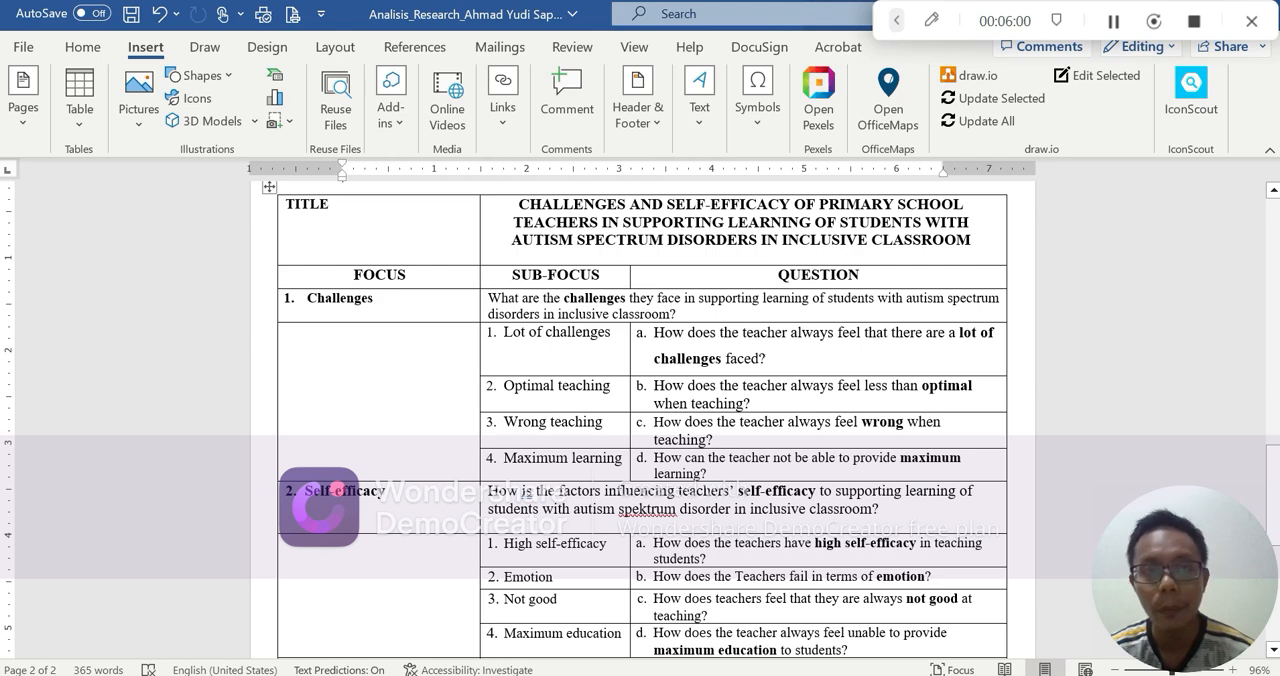
scroll(385, 313, down, 1)
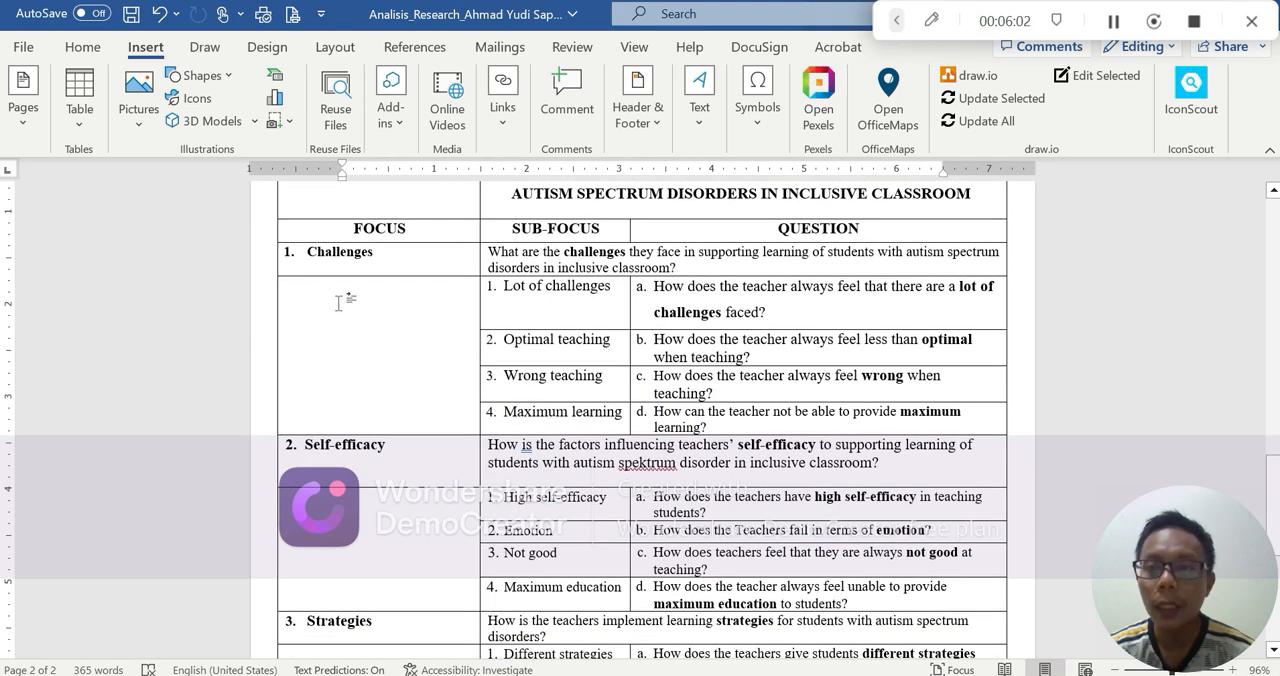
scroll(388, 418, down, 4)
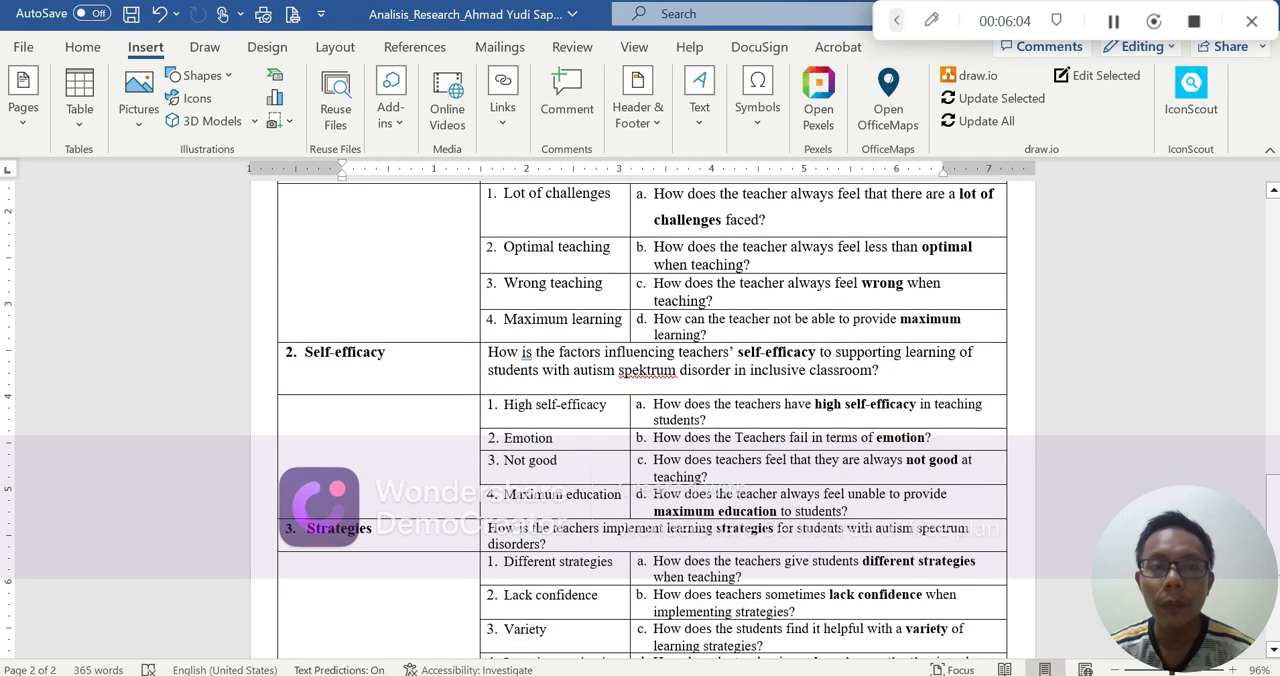
scroll(379, 430, down, 2)
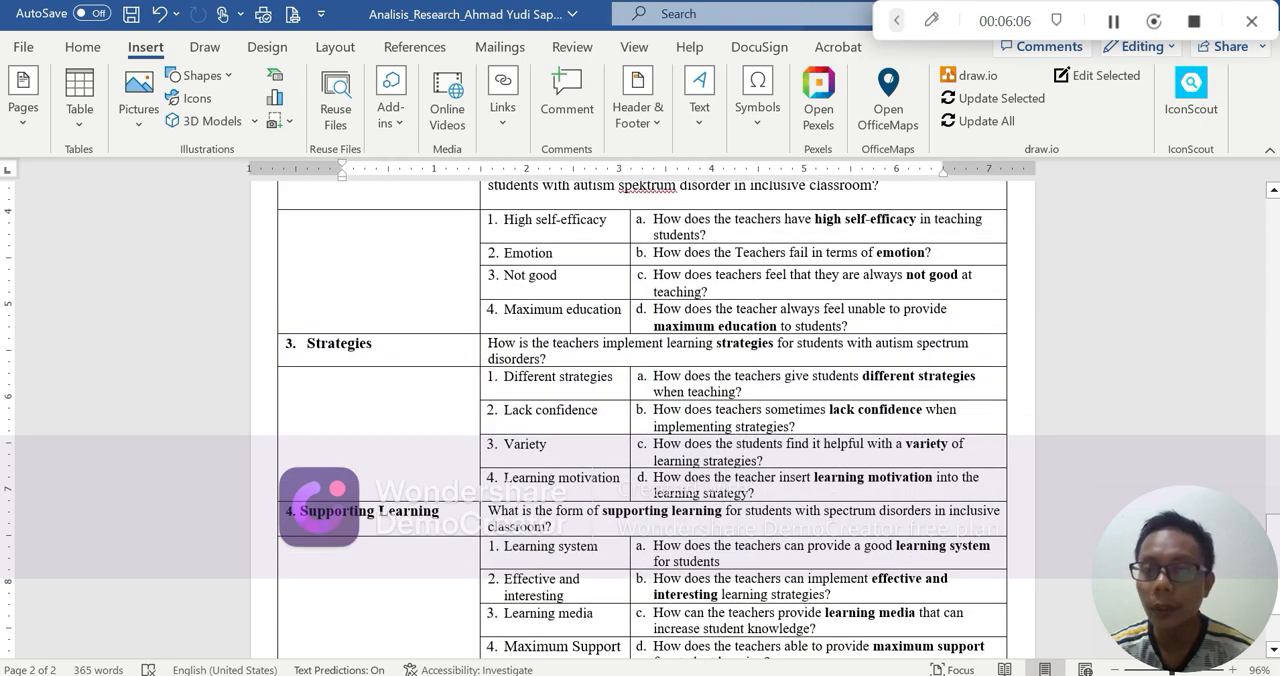
scroll(450, 530, up, 3)
scroll(520, 508, up, 4)
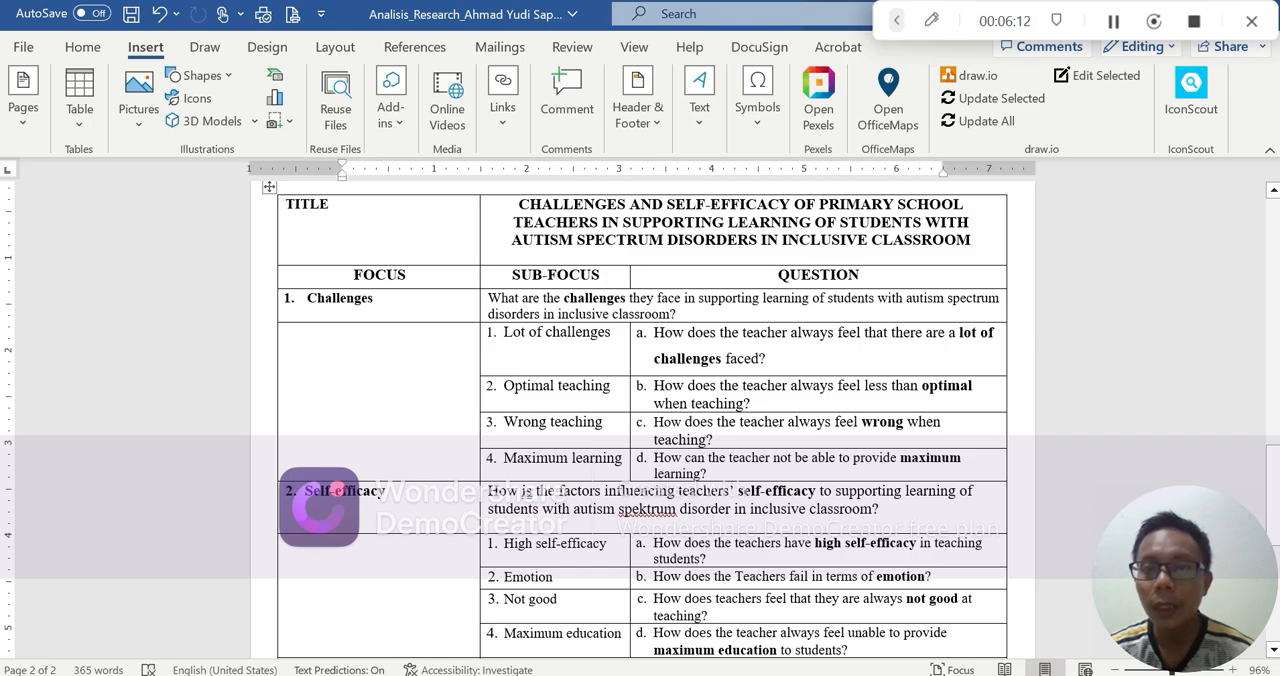
scroll(341, 381, down, 4)
scroll(341, 381, up, 4)
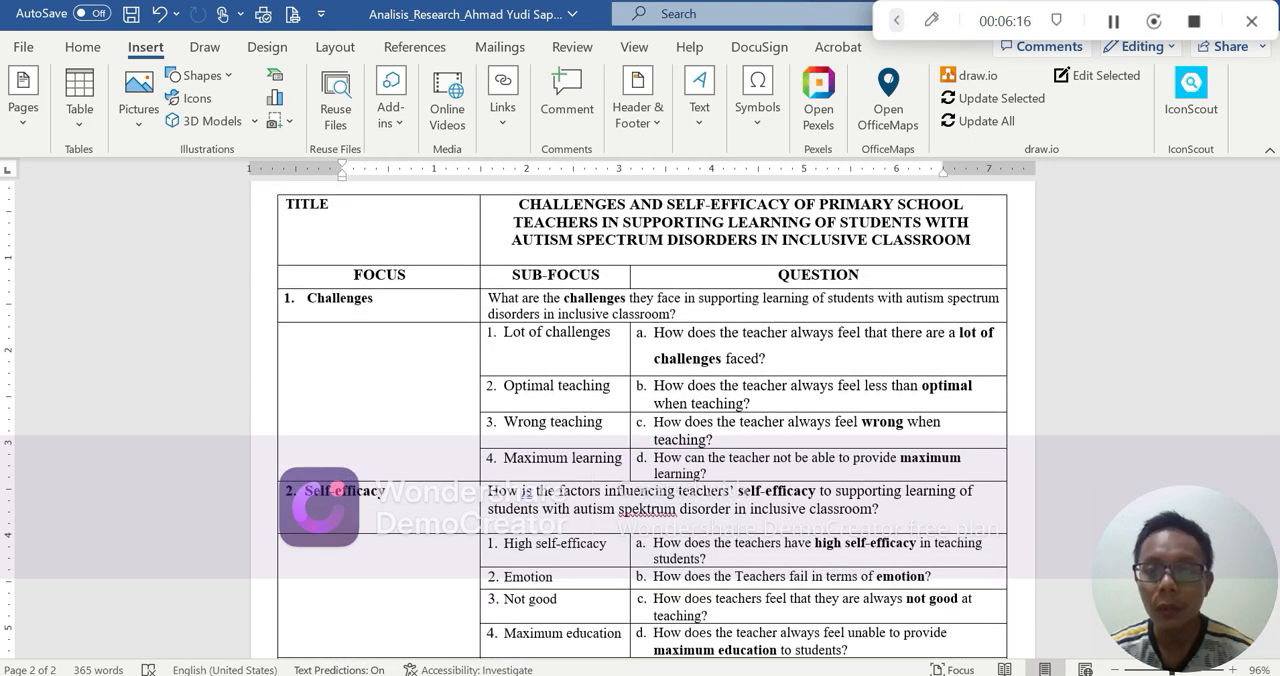
Return to NVivo and create a top-level code named "A. Challenges" with the color left at None
key(alt+Tab)
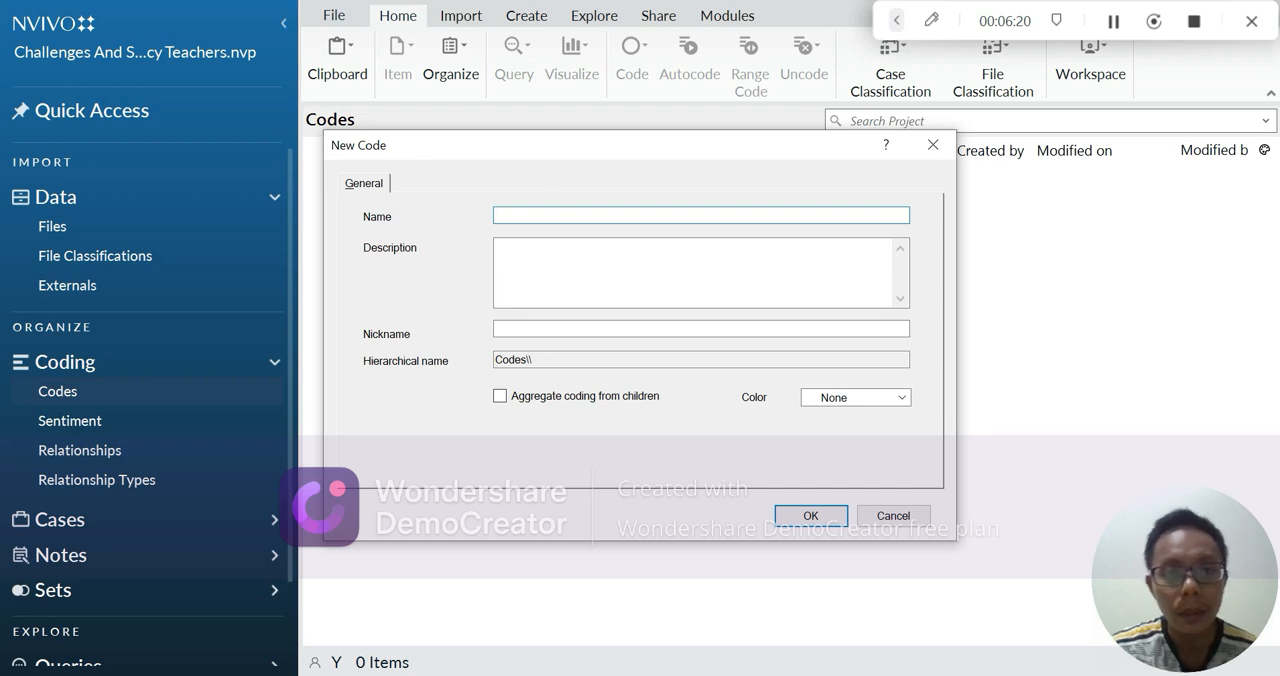
text(A)
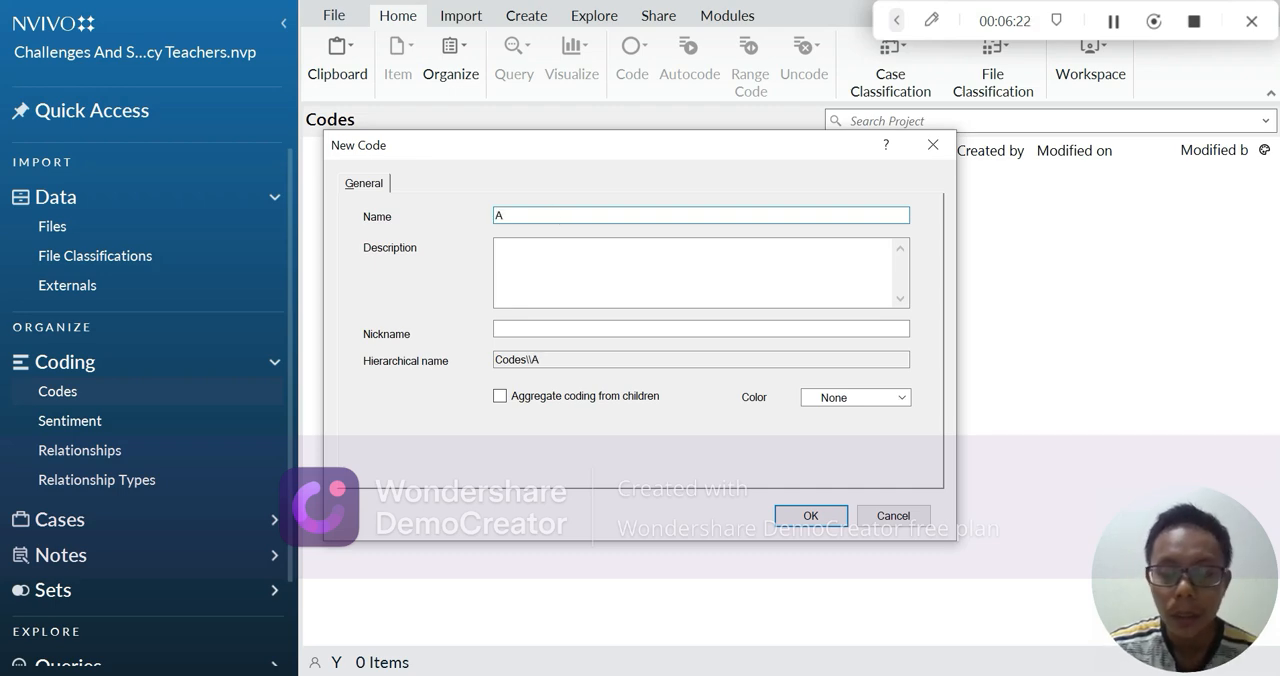
text(. Challenges)
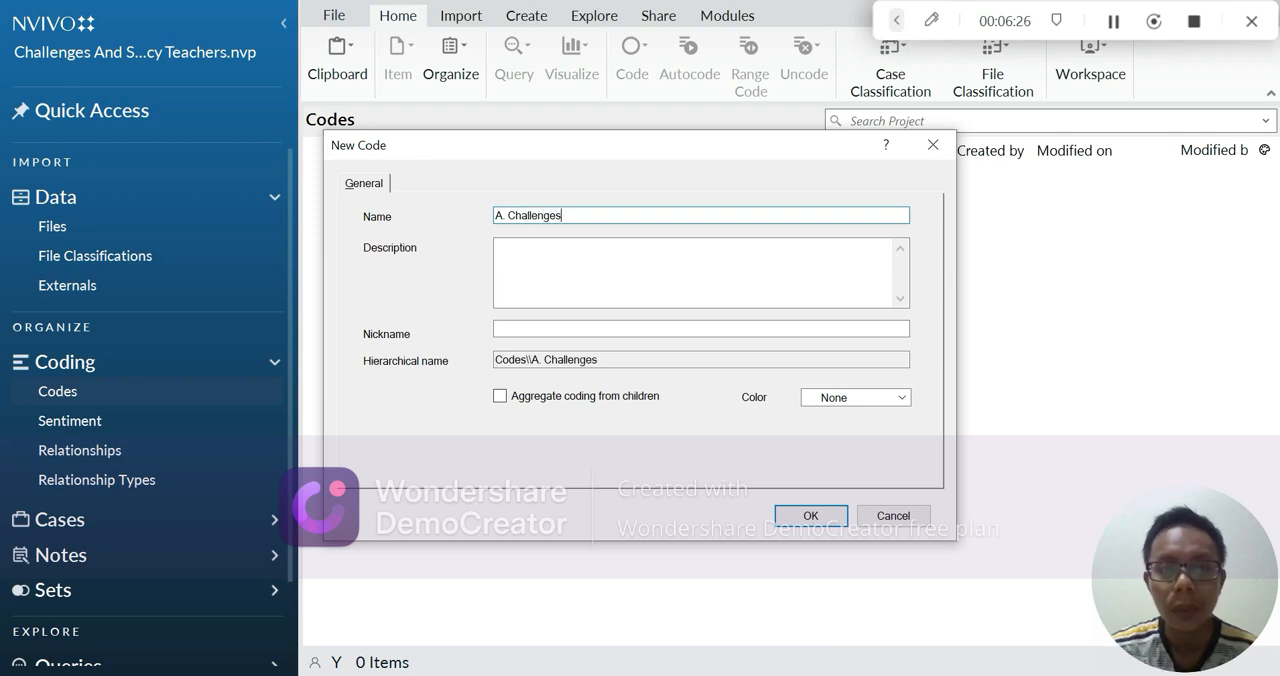
click(860, 400)
click(864, 410)
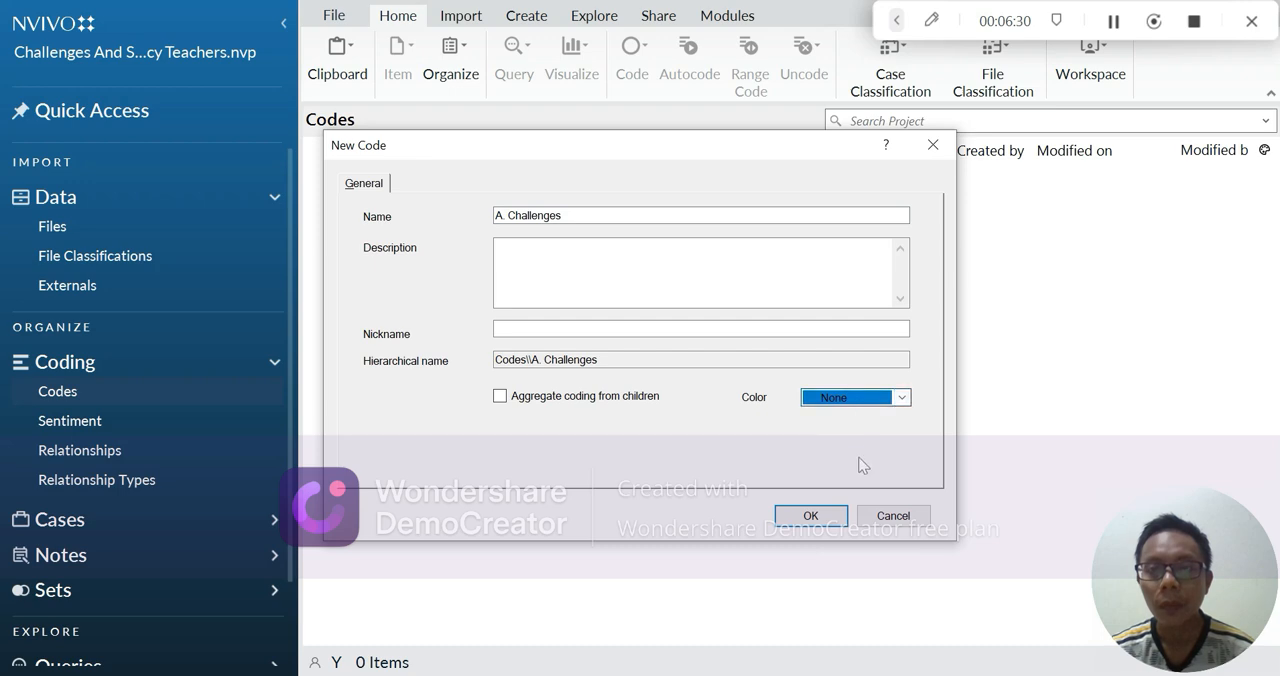
click(838, 518)
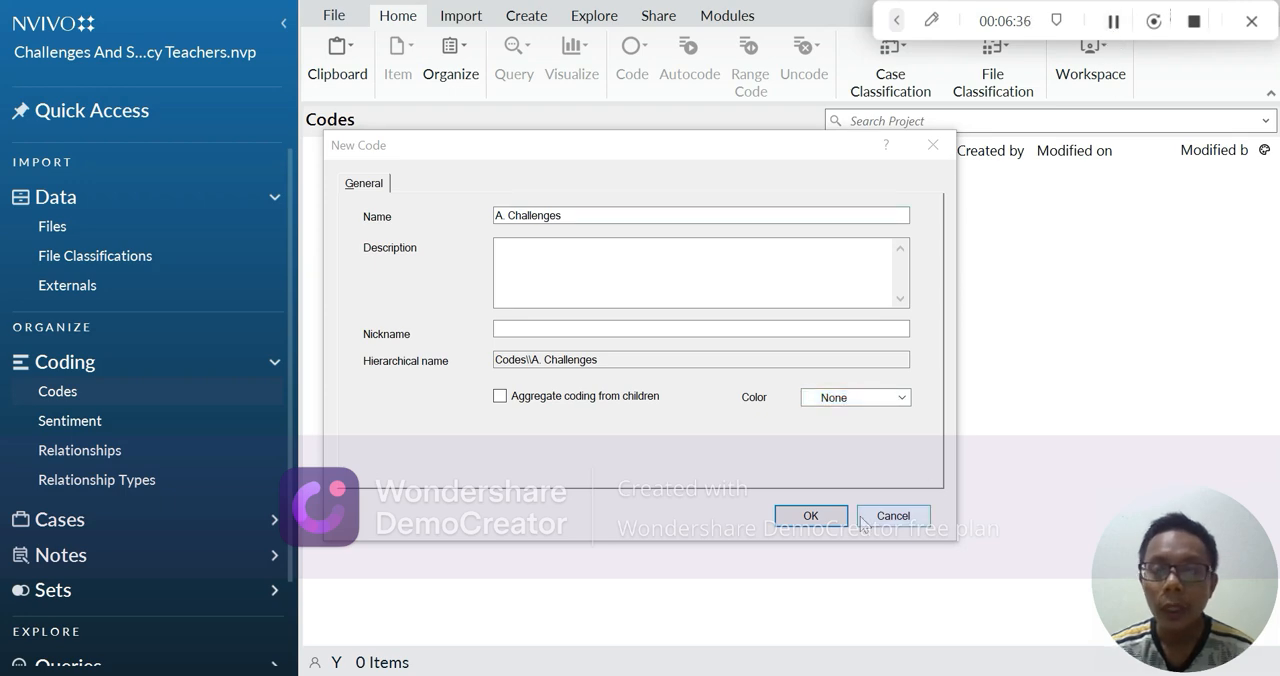
click(821, 515)
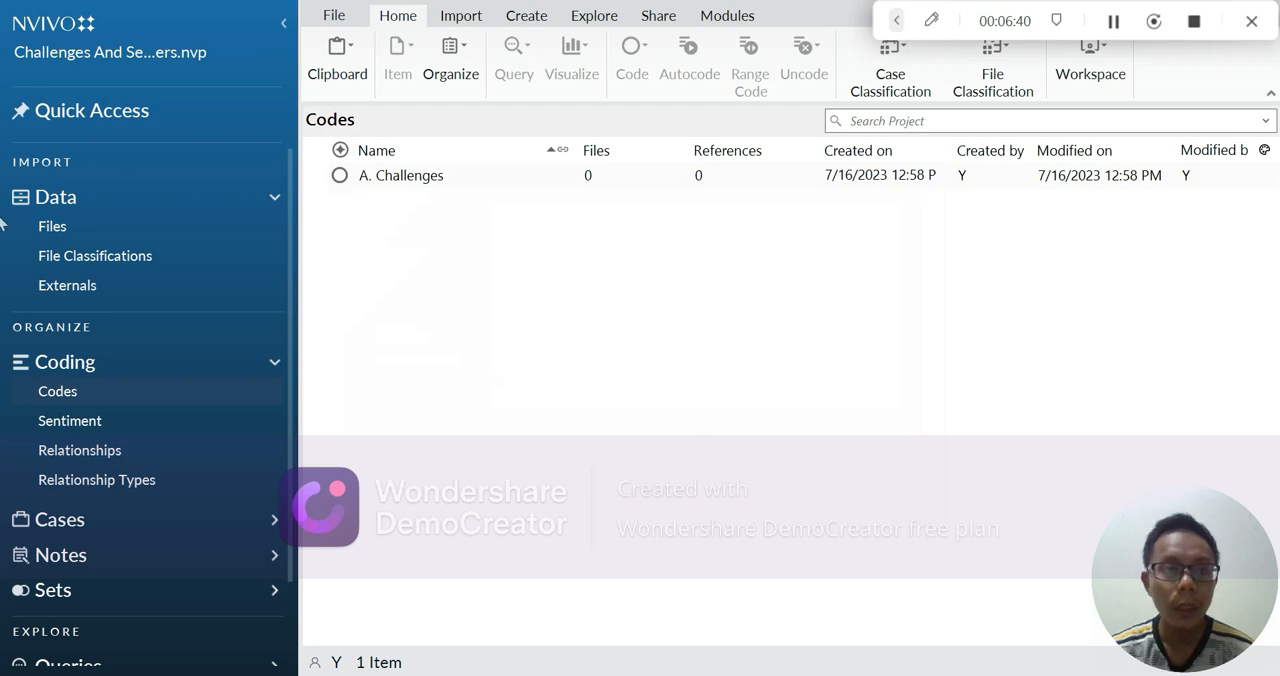
Create a second top-level code named "B. Self-Efficacy"
right_click(97, 393)
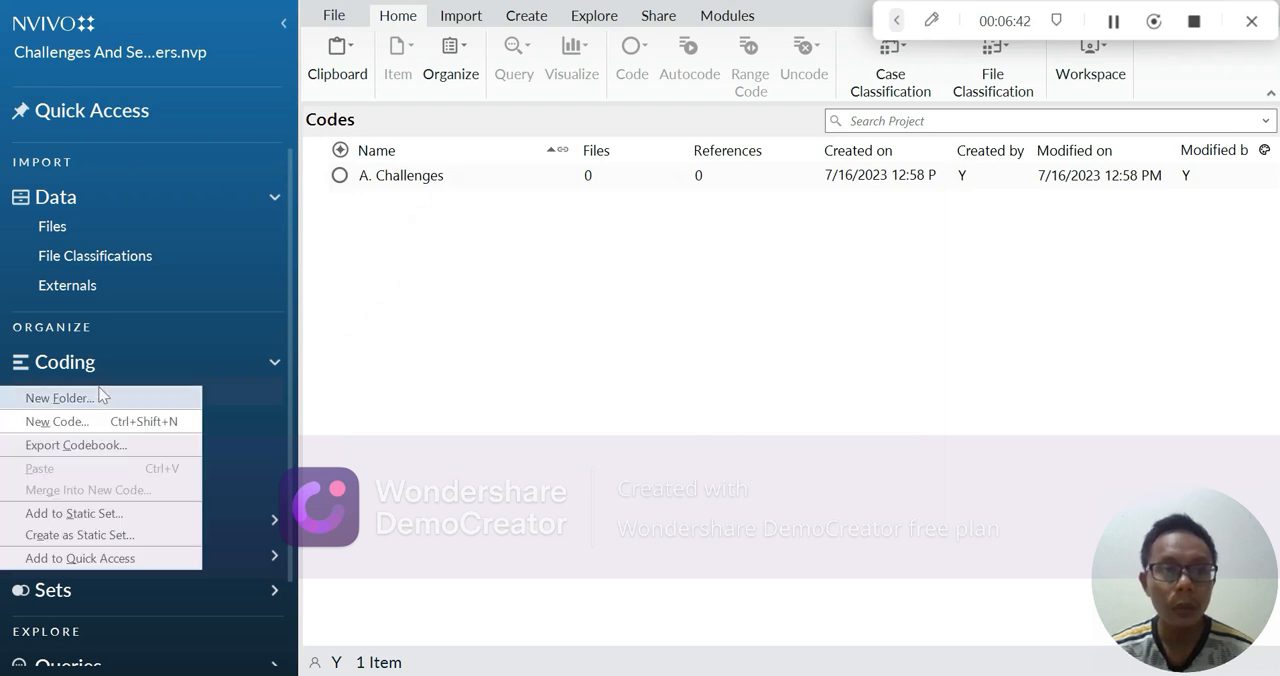
click(103, 422)
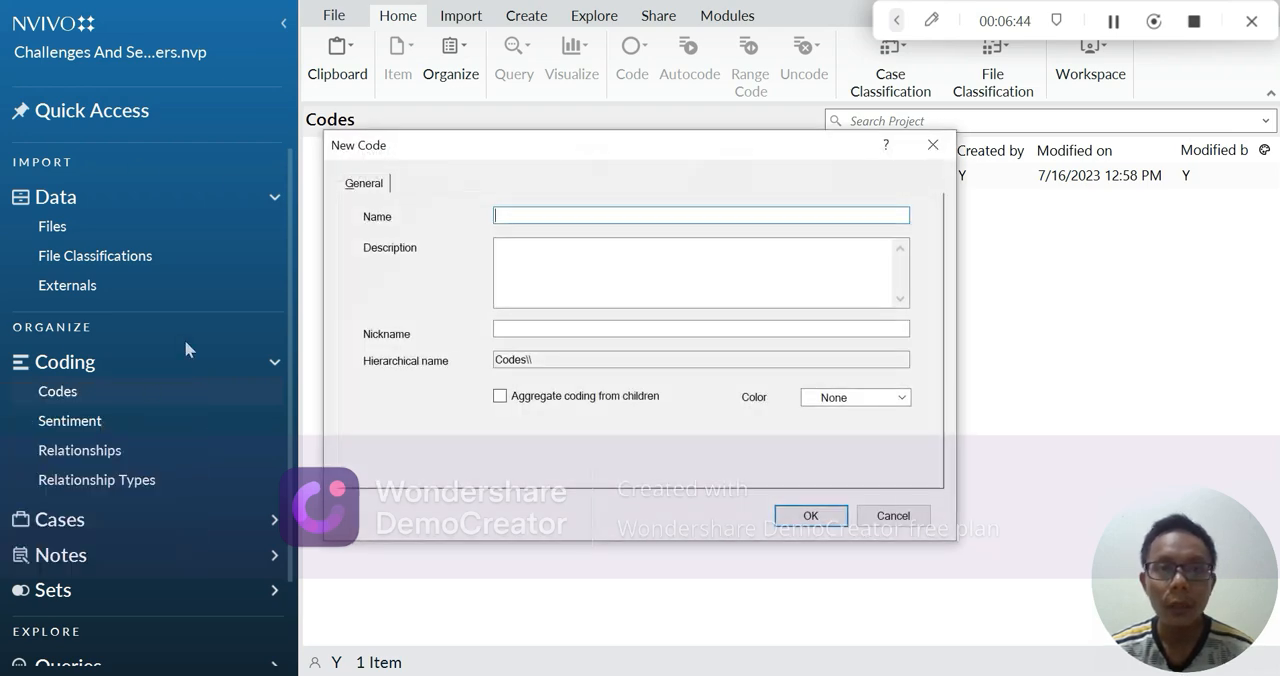
text(B. Self-Efficacy)
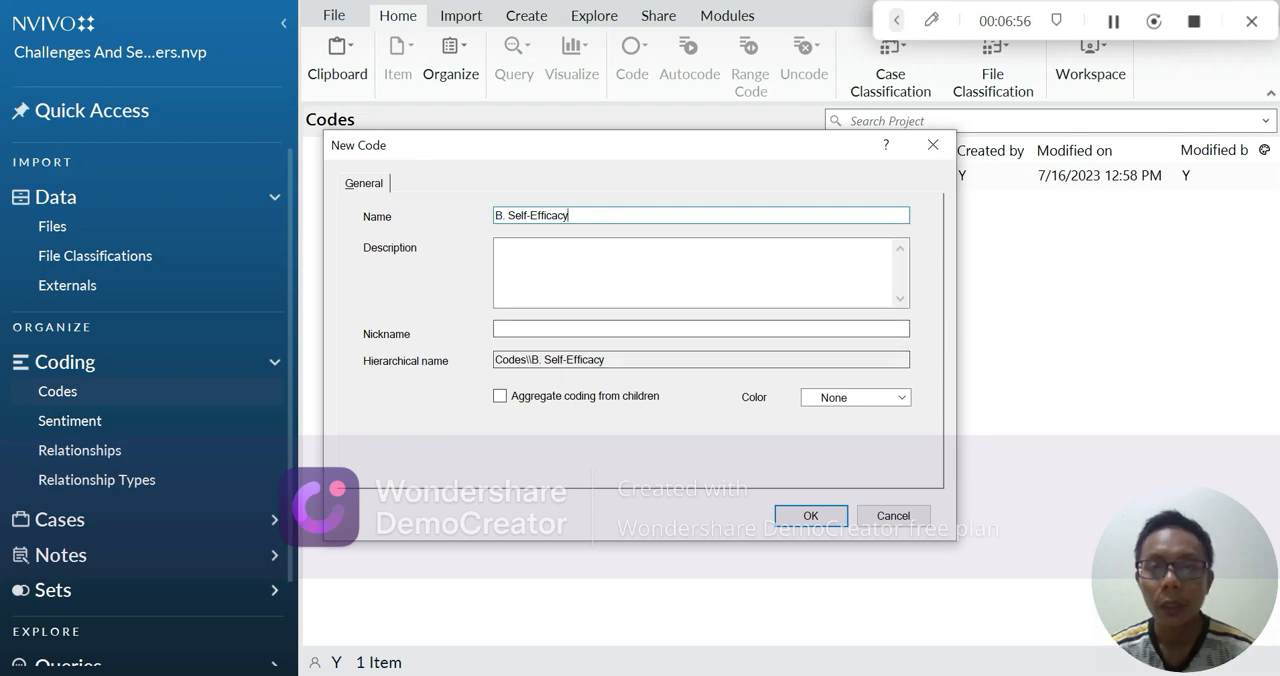
click(811, 516)
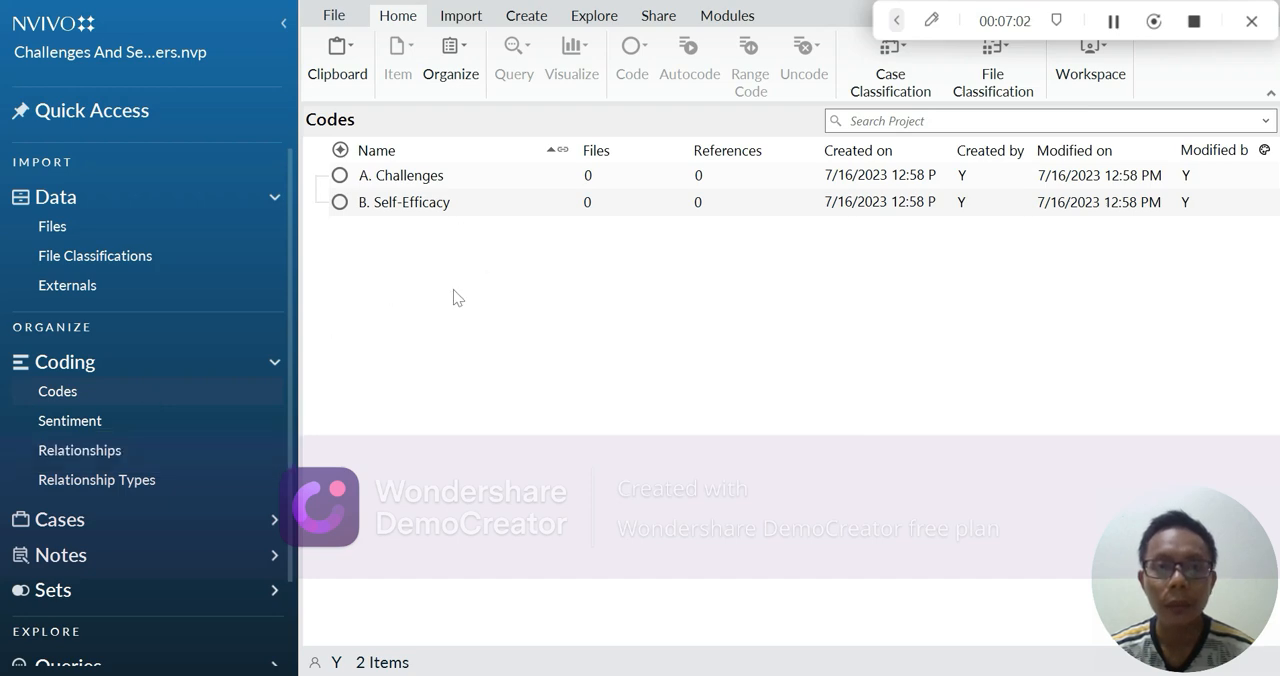
Open the New Code dialog for another top-level code
right_click(130, 403)
click(128, 429)
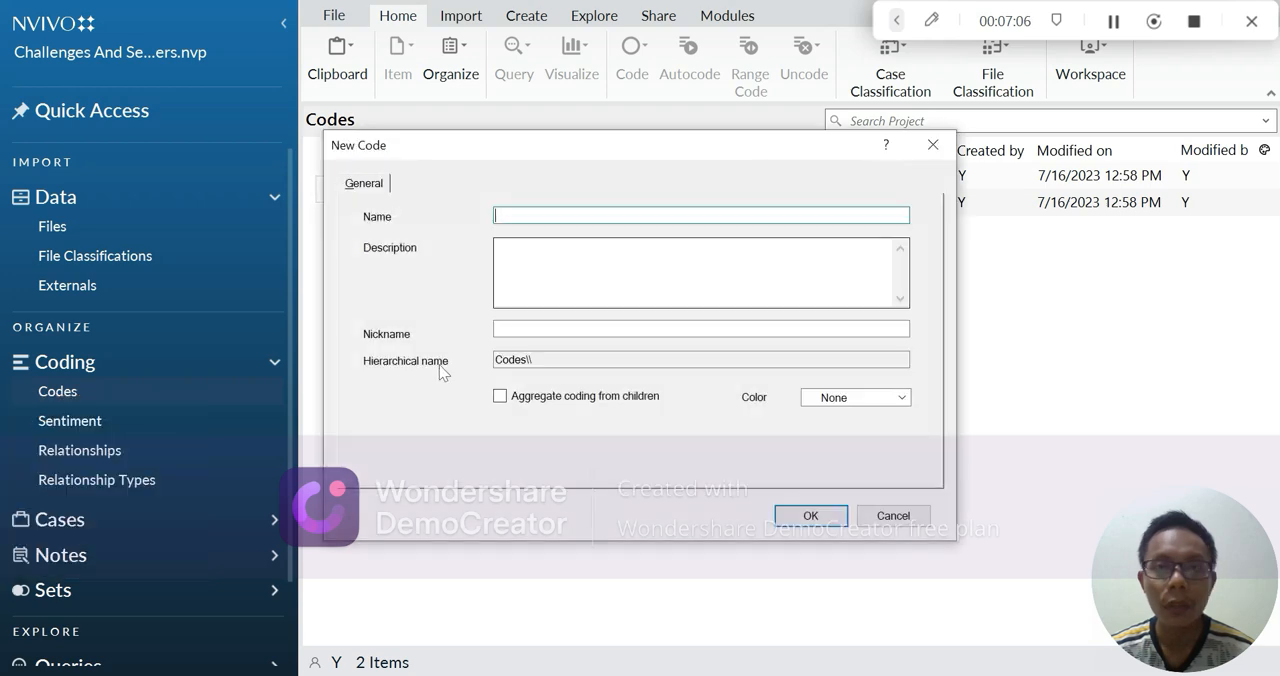
click(1113, 28)
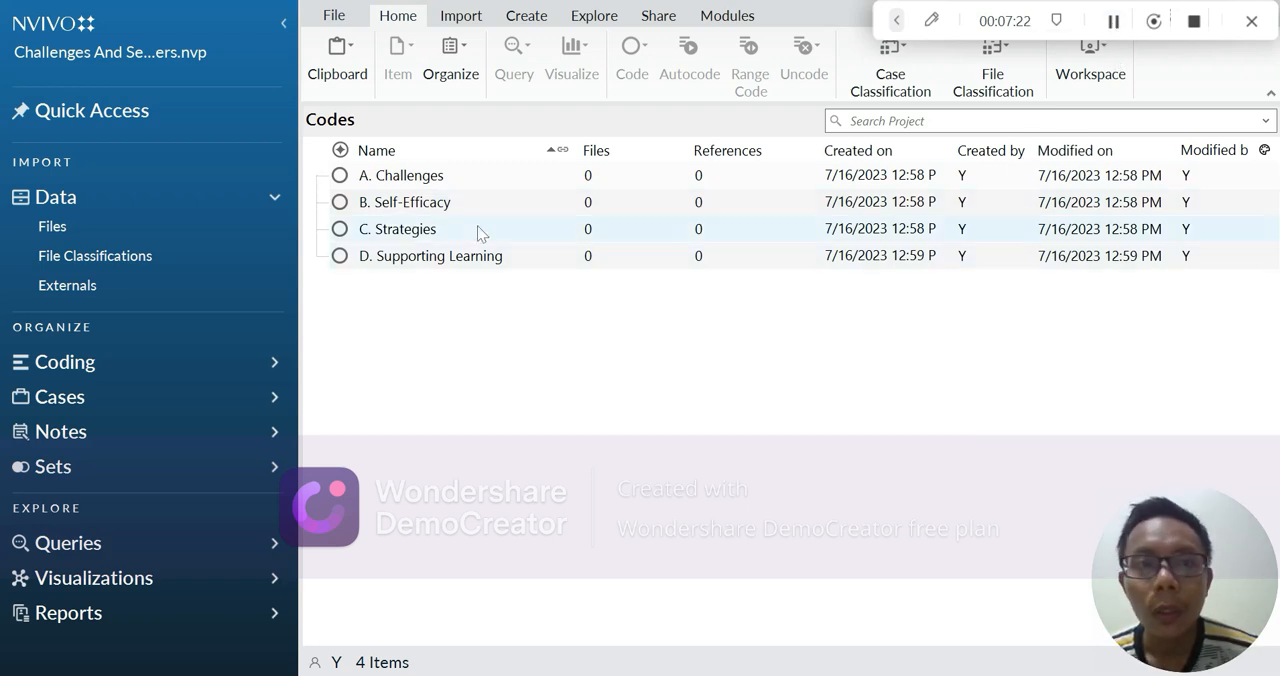
Add the child code "1. Lot of challenges" under "A. Challenges", checking it against the Word table, and start another child code there
click(400, 178)
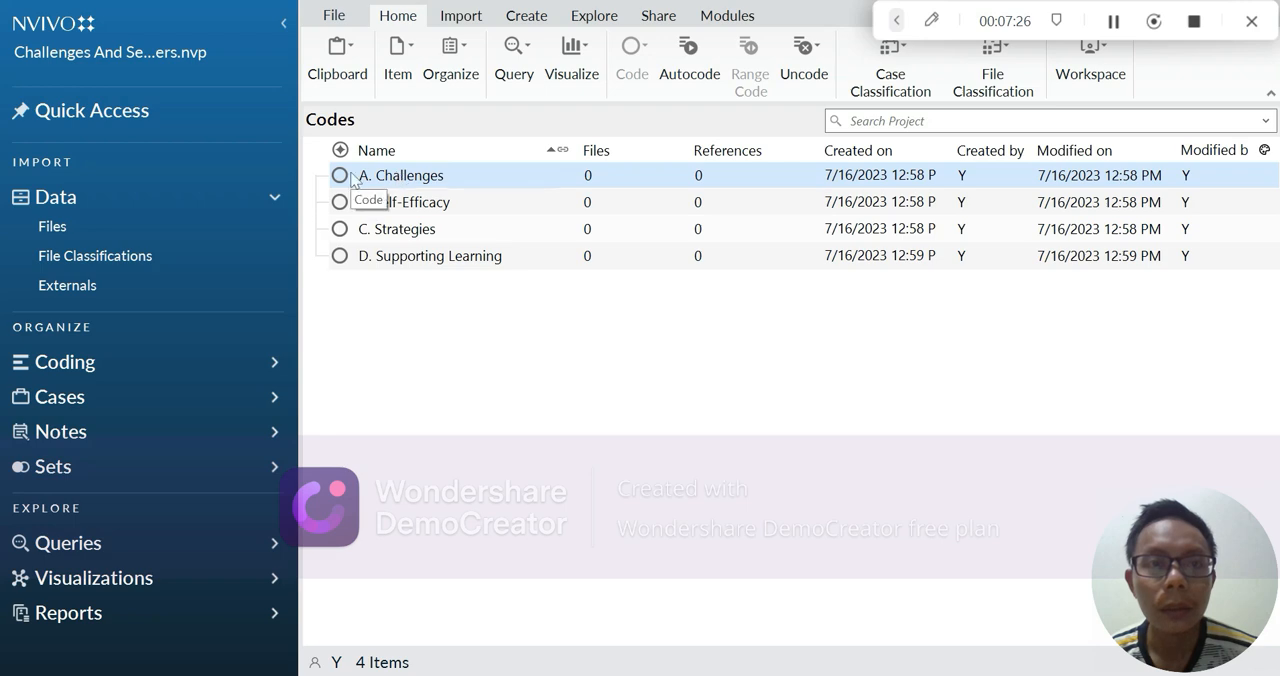
right_click(352, 177)
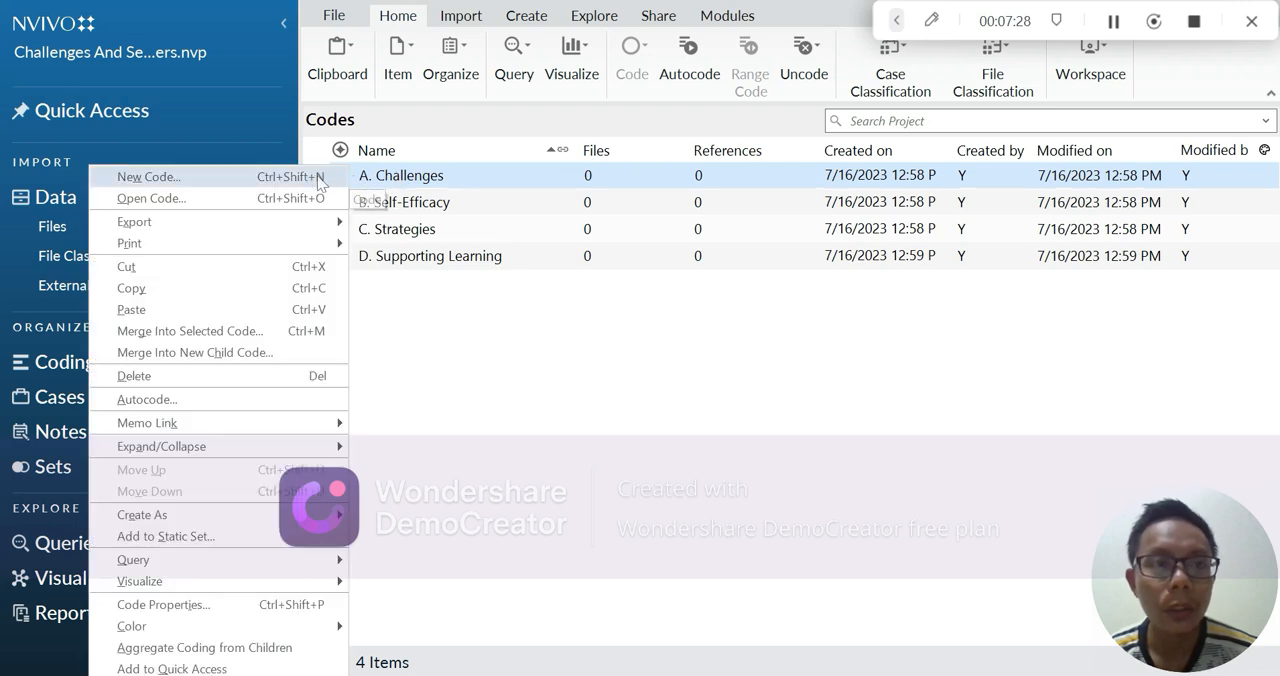
click(316, 176)
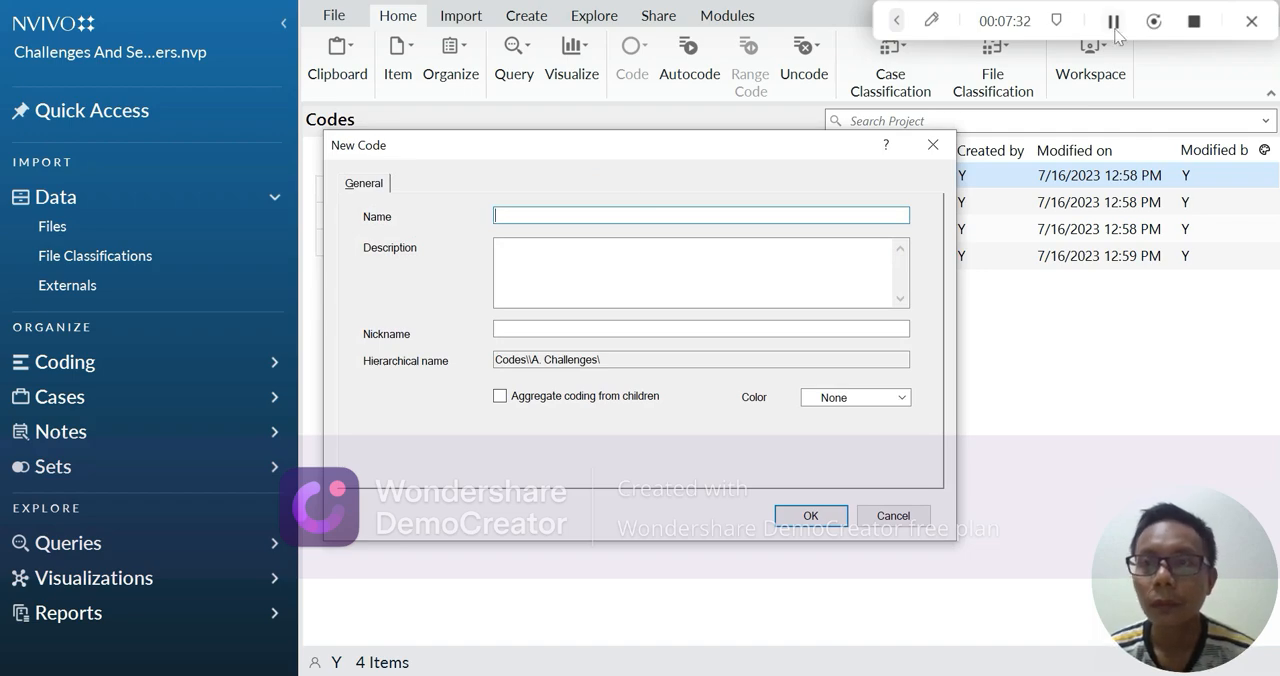
text(1. Lot of challenges)
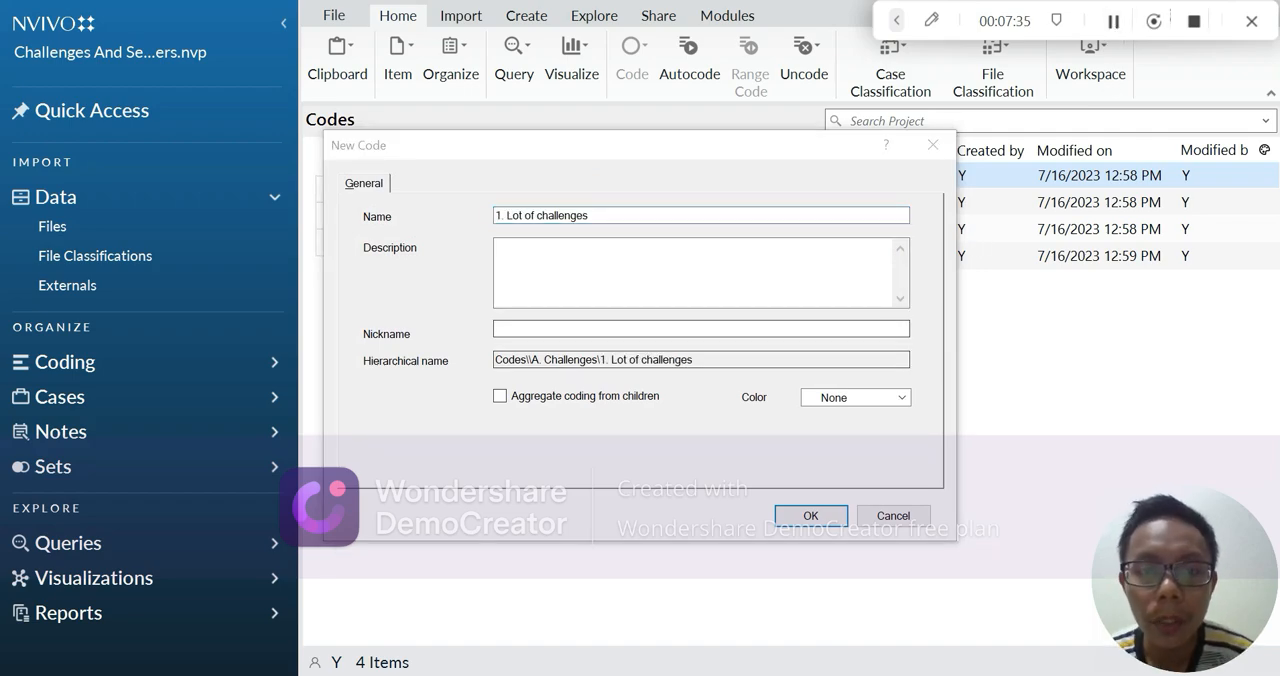
key(alt+Tab)
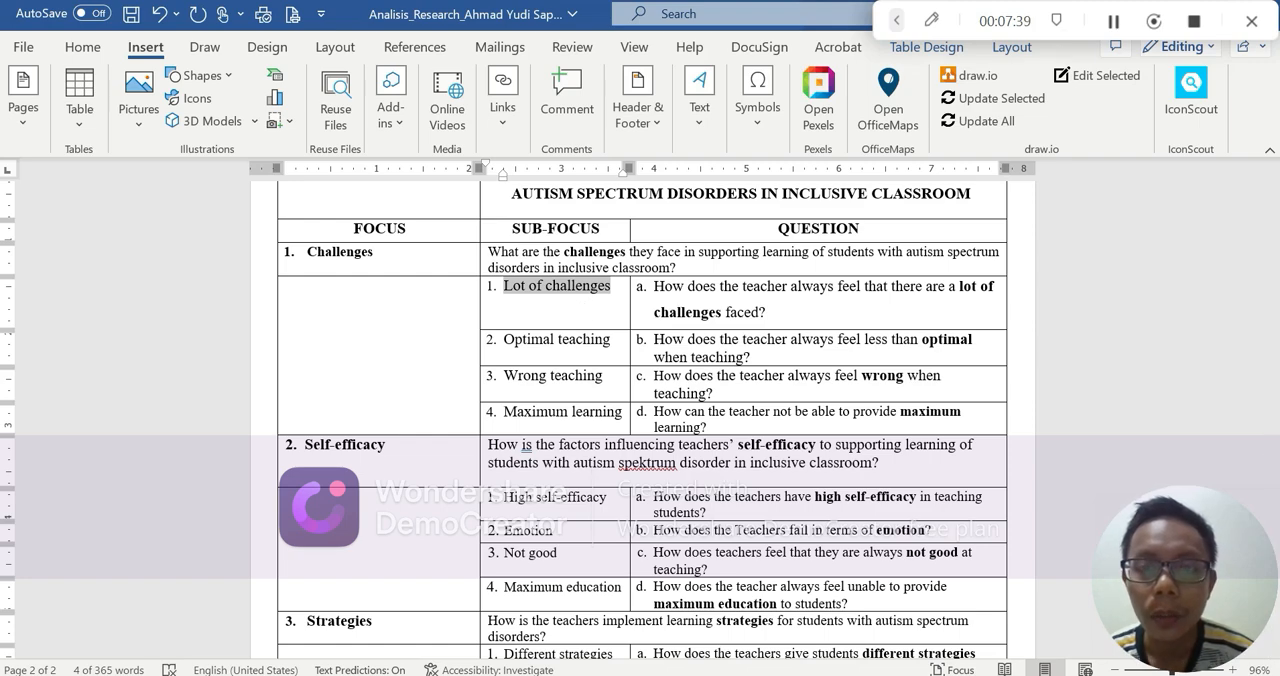
key(alt+Tab)
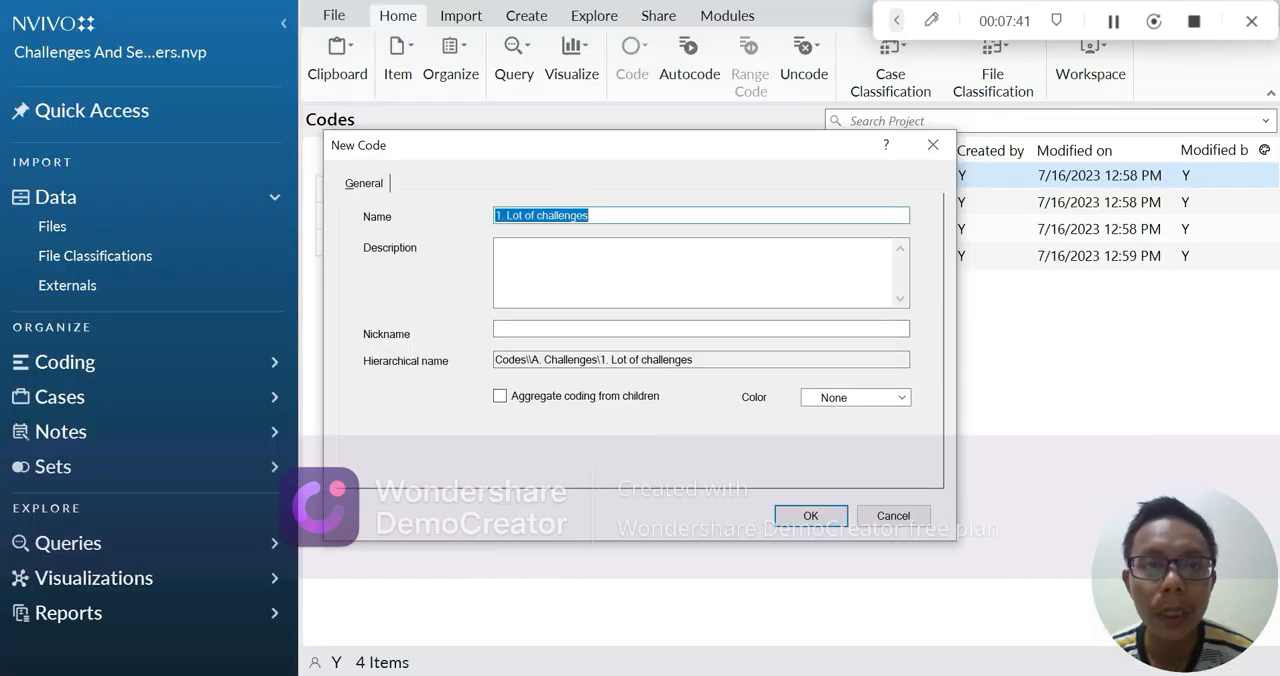
click(812, 516)
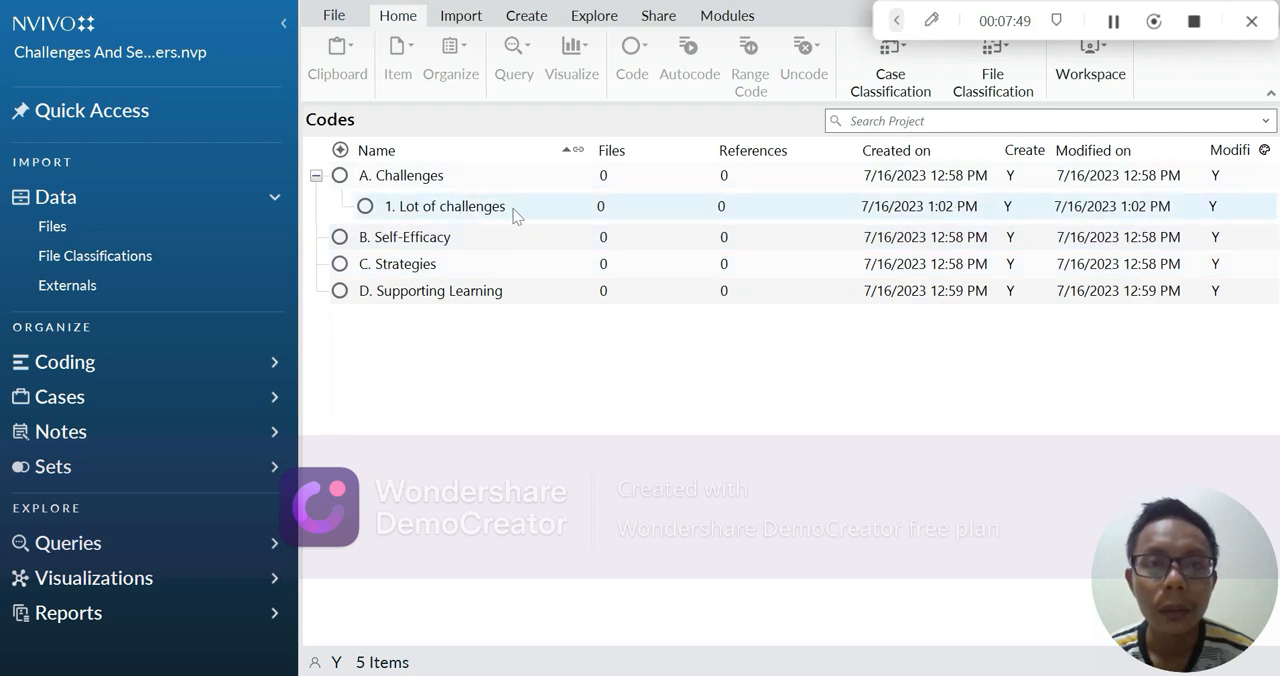
right_click(470, 177)
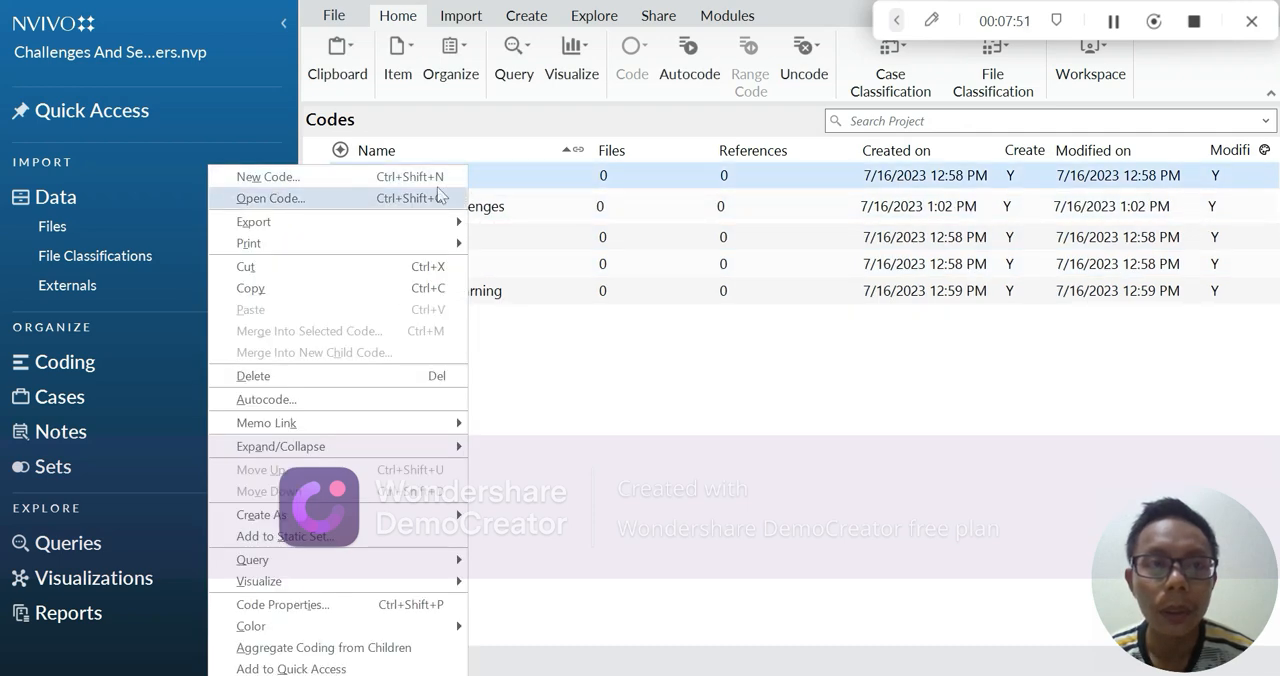
click(435, 180)
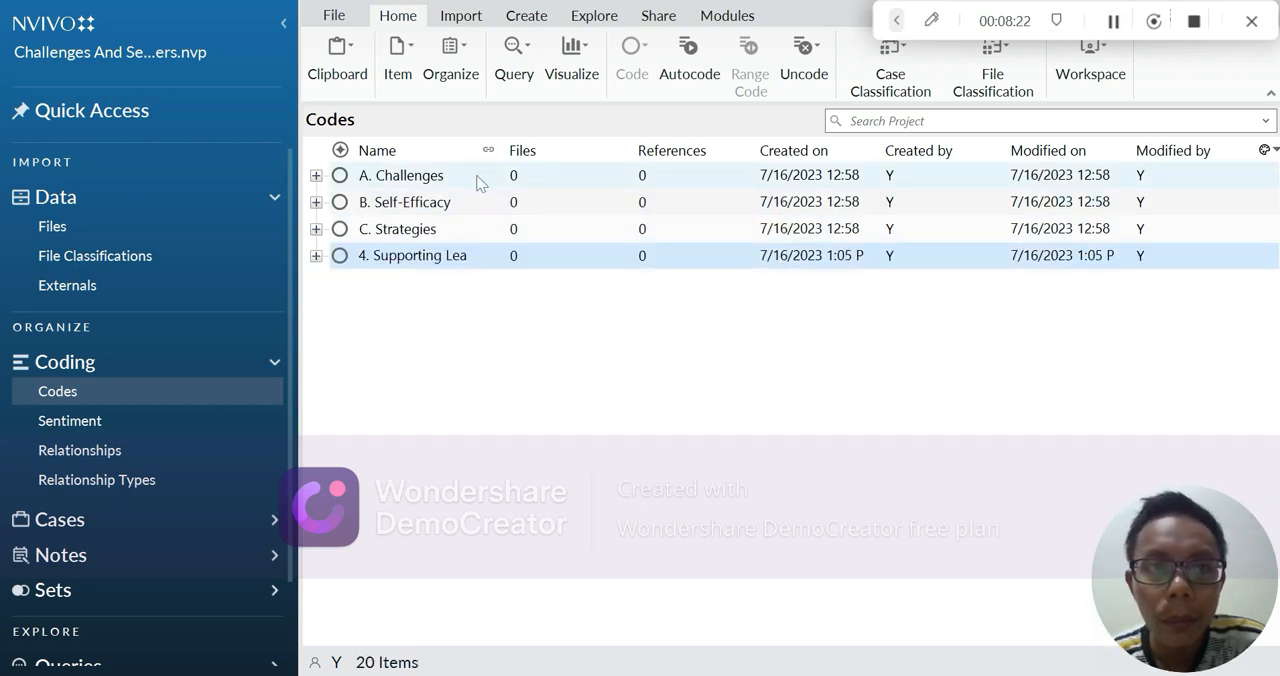
Expand all four parent codes and review the child codes under each
click(315, 175)
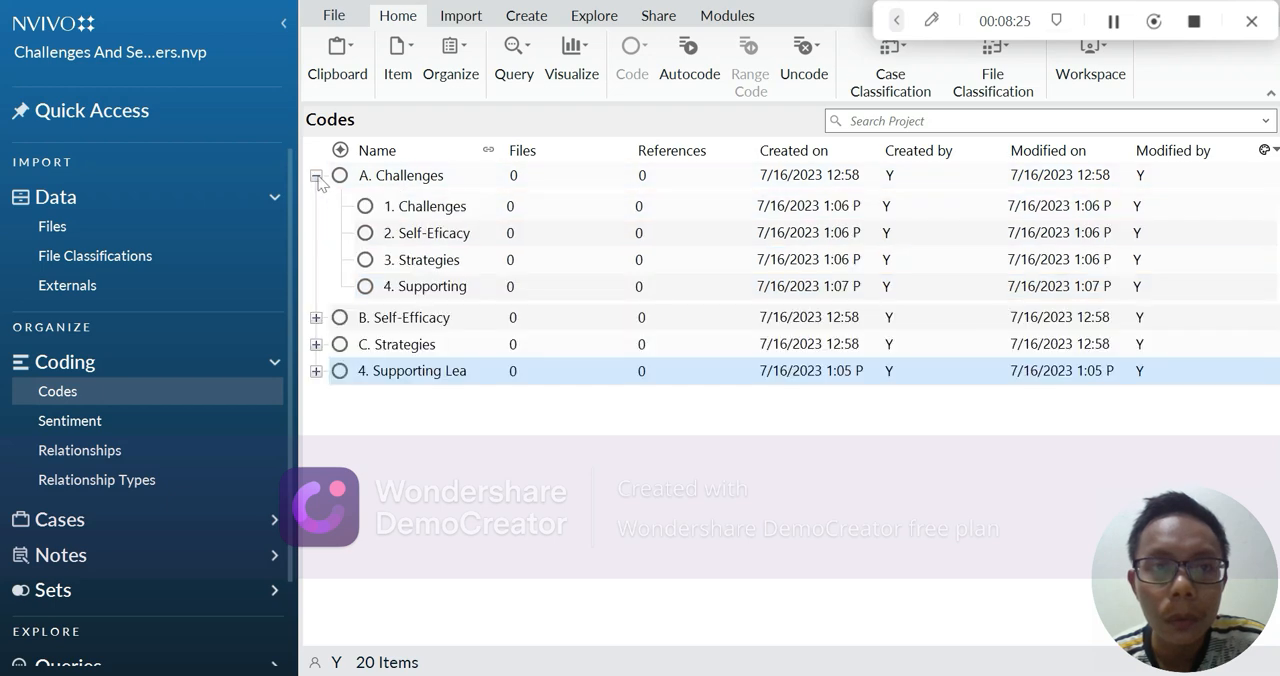
click(316, 318)
click(315, 459)
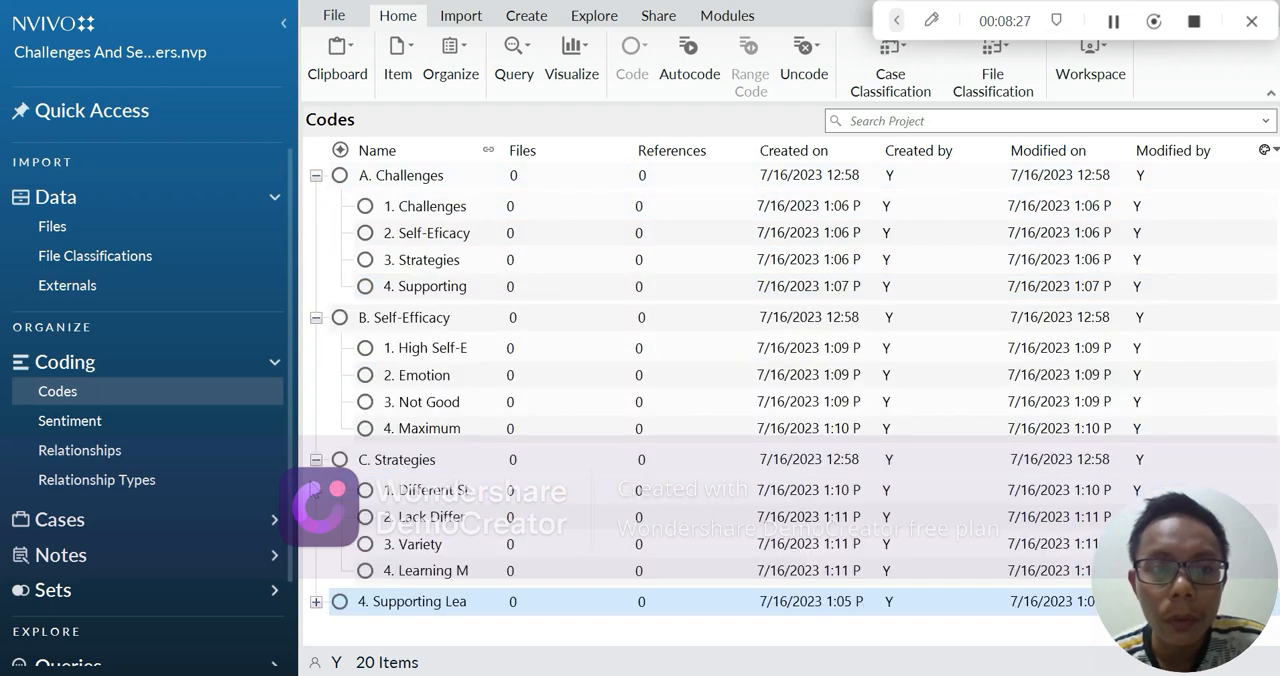
click(315, 602)
scroll(519, 434, down, 2)
scroll(518, 432, up, 3)
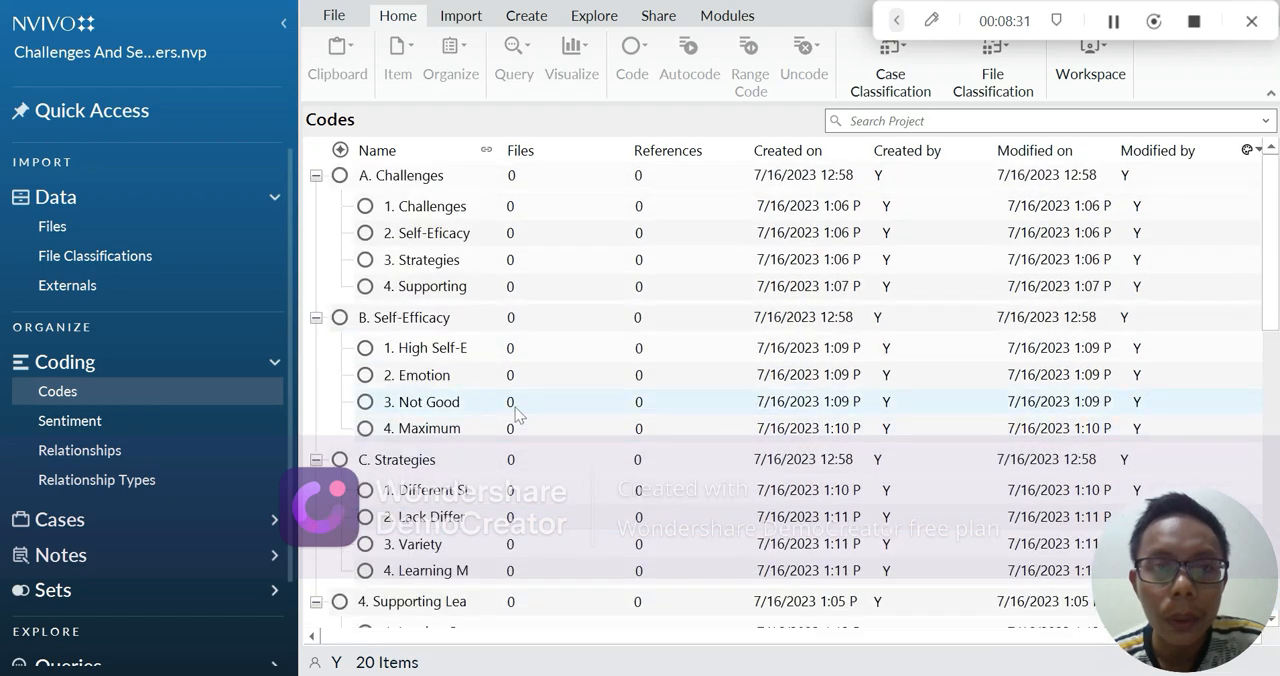
Collapse the four parent codes so only the top-level codes are listed
click(316, 177)
click(314, 203)
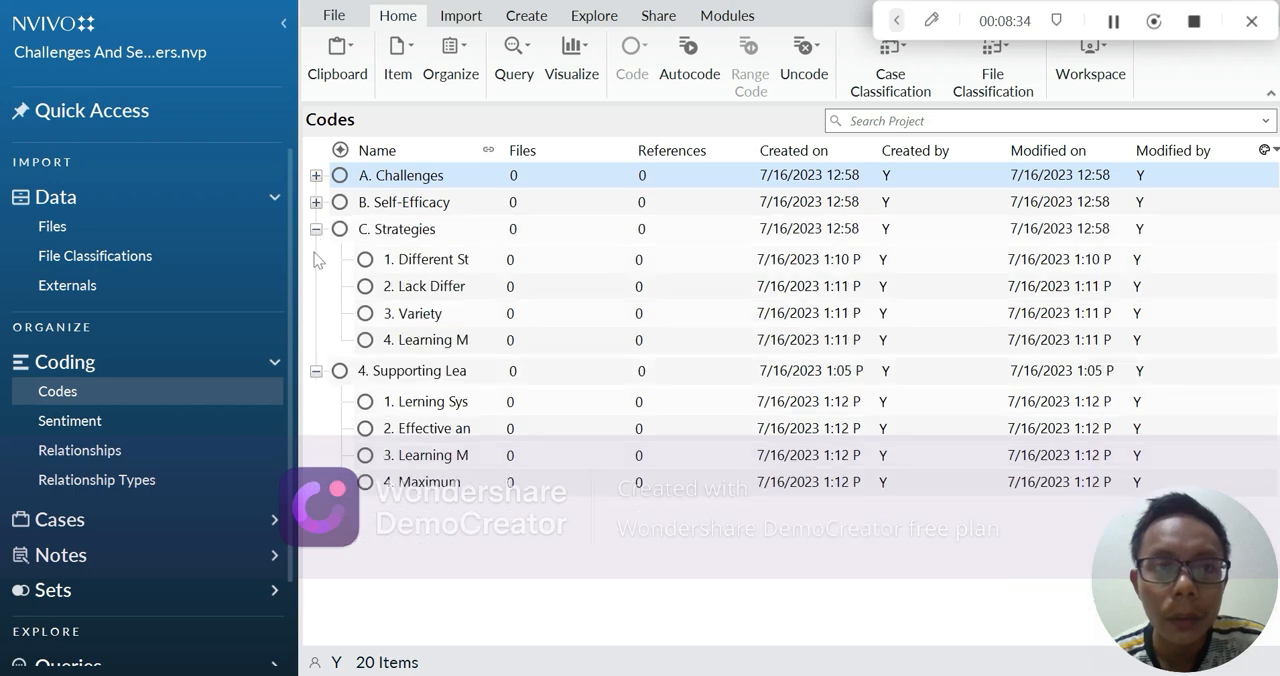
click(316, 230)
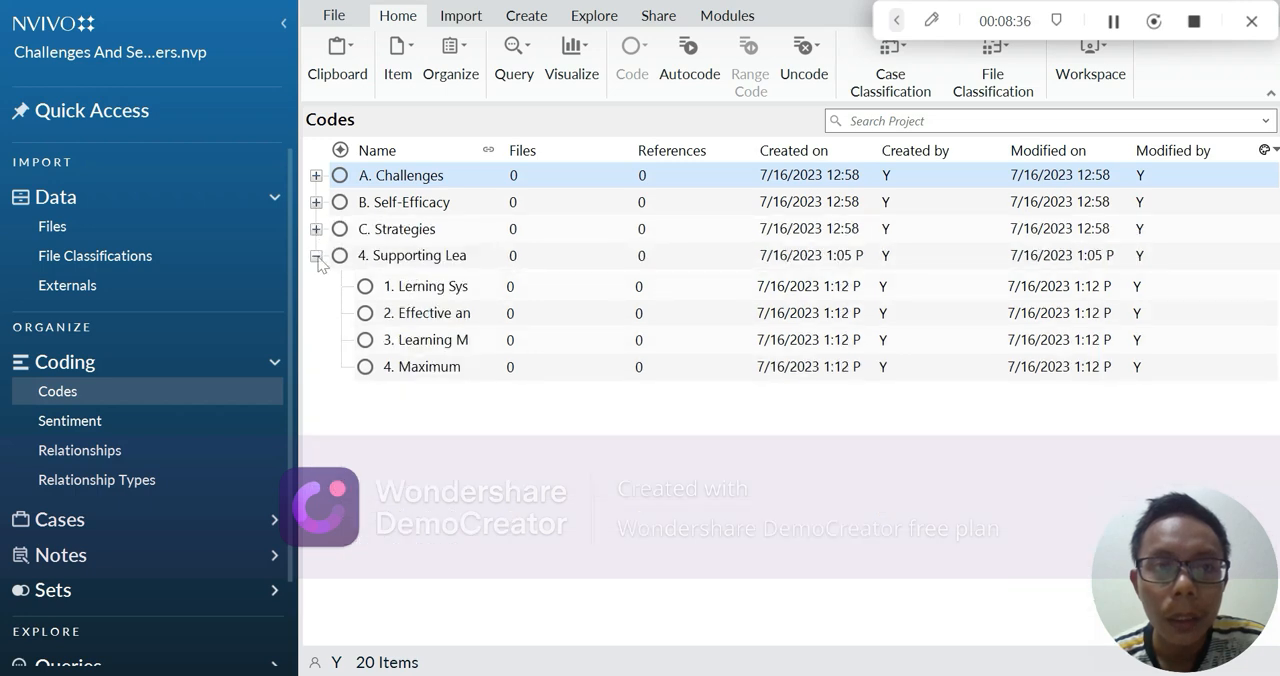
click(316, 257)
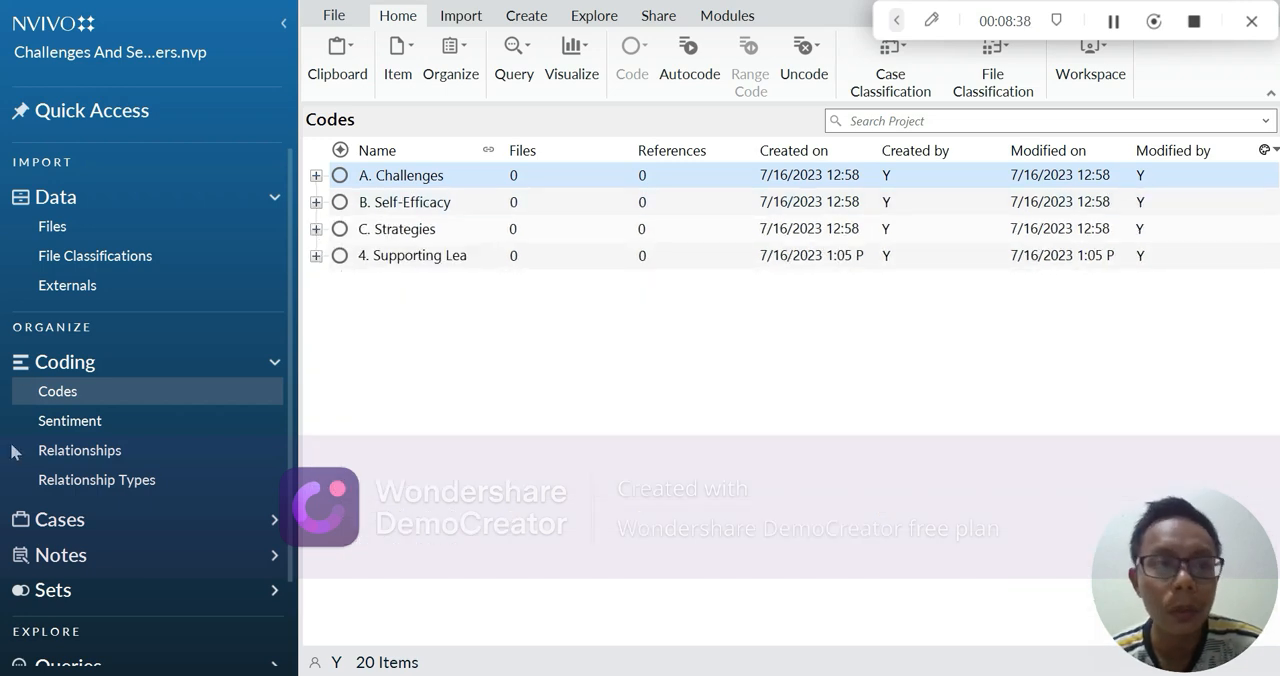
Go to the project's Files in the Data section
click(108, 198)
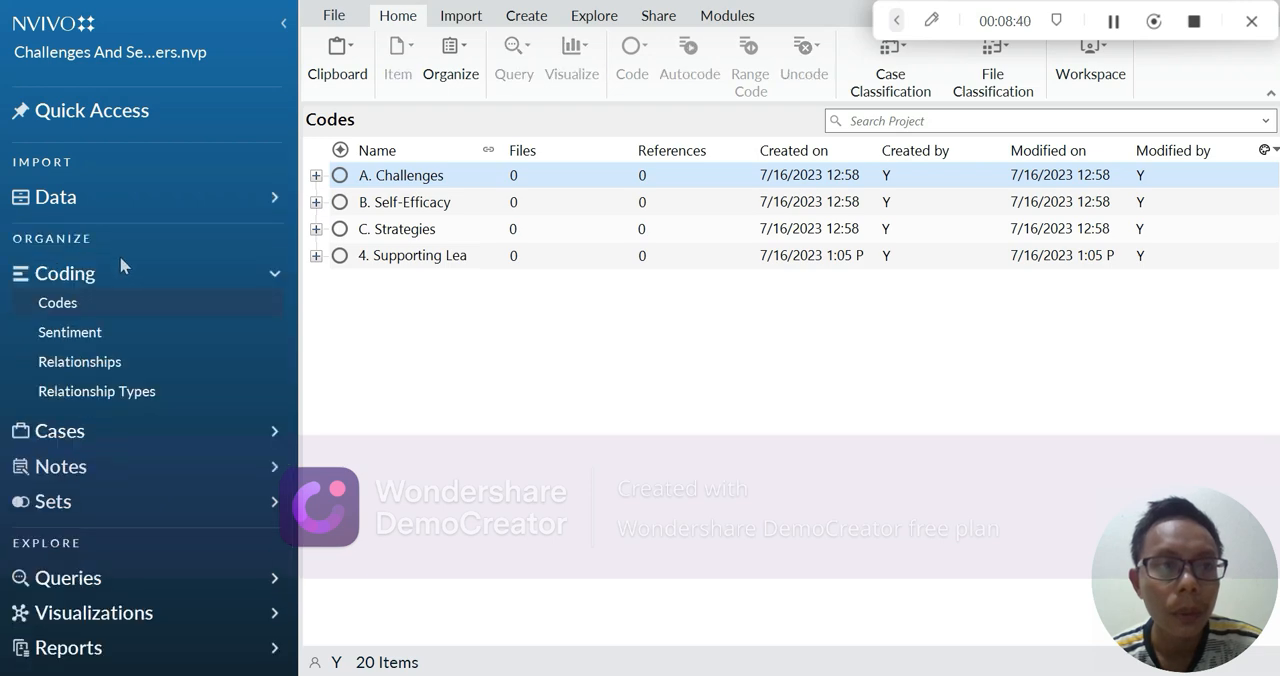
click(113, 202)
click(74, 231)
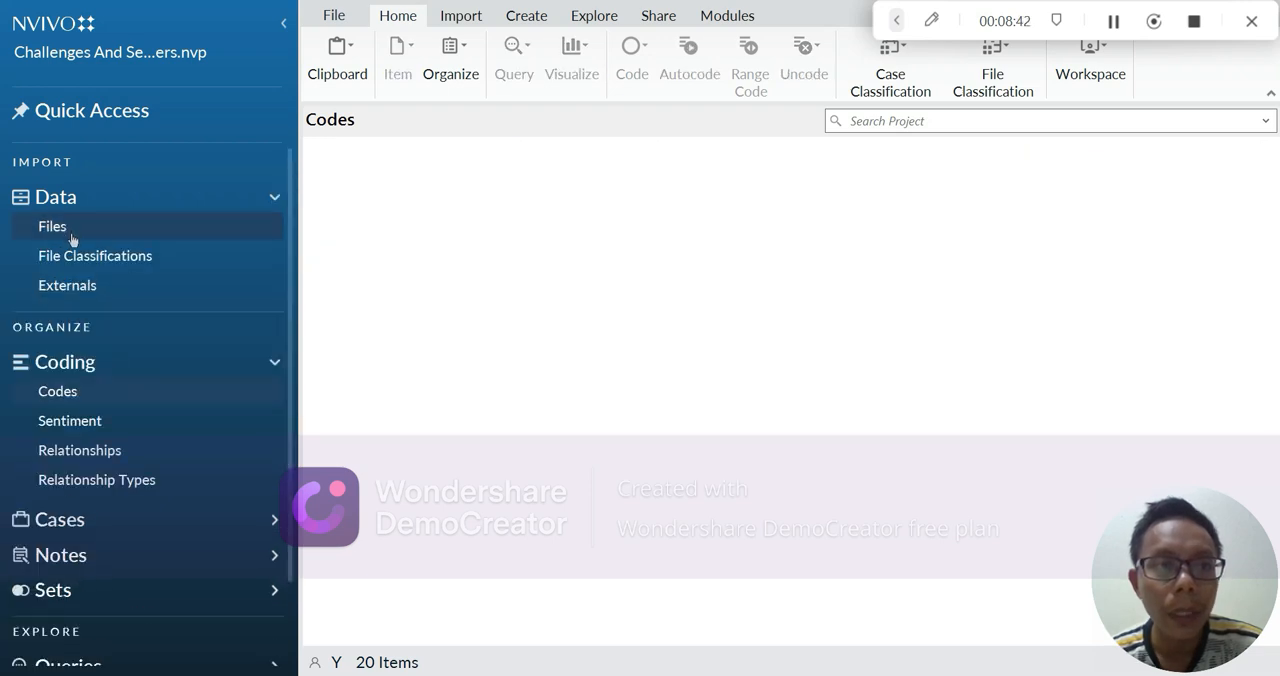
Start importing files into the project's Files and browse through Documents and KUALITATIF to the Video Interview folder in Kumpulan Tugas
right_click(128, 232)
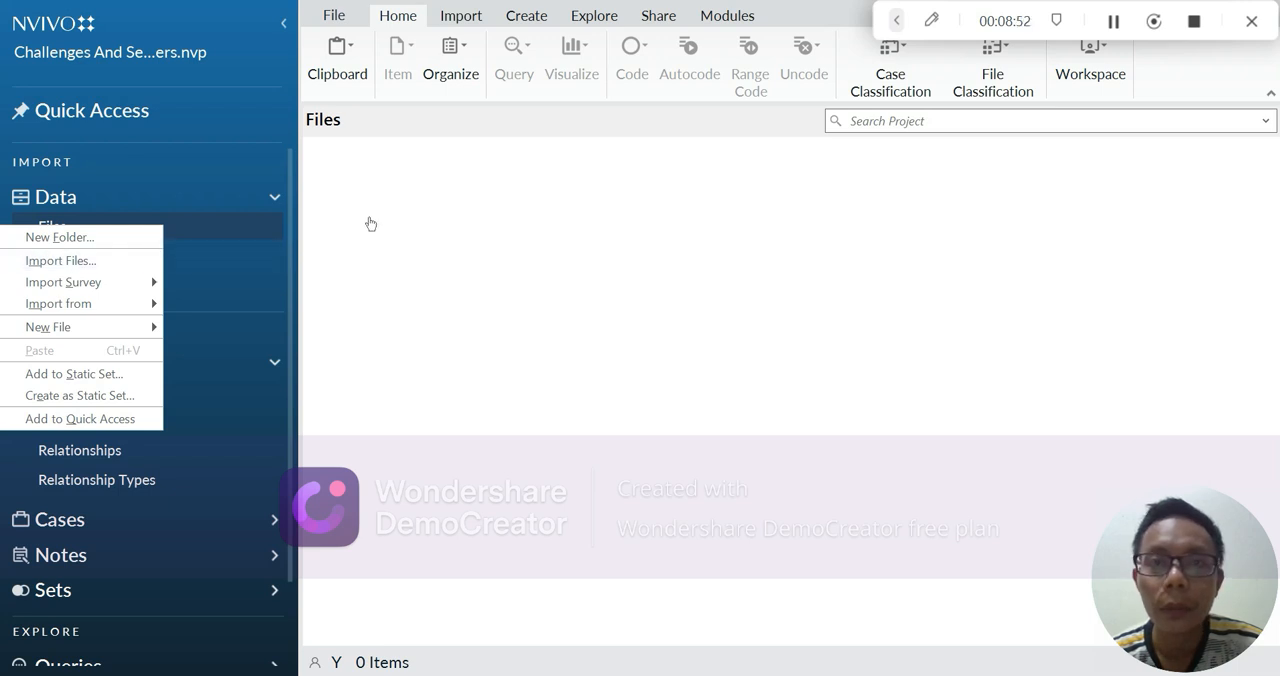
click(1116, 22)
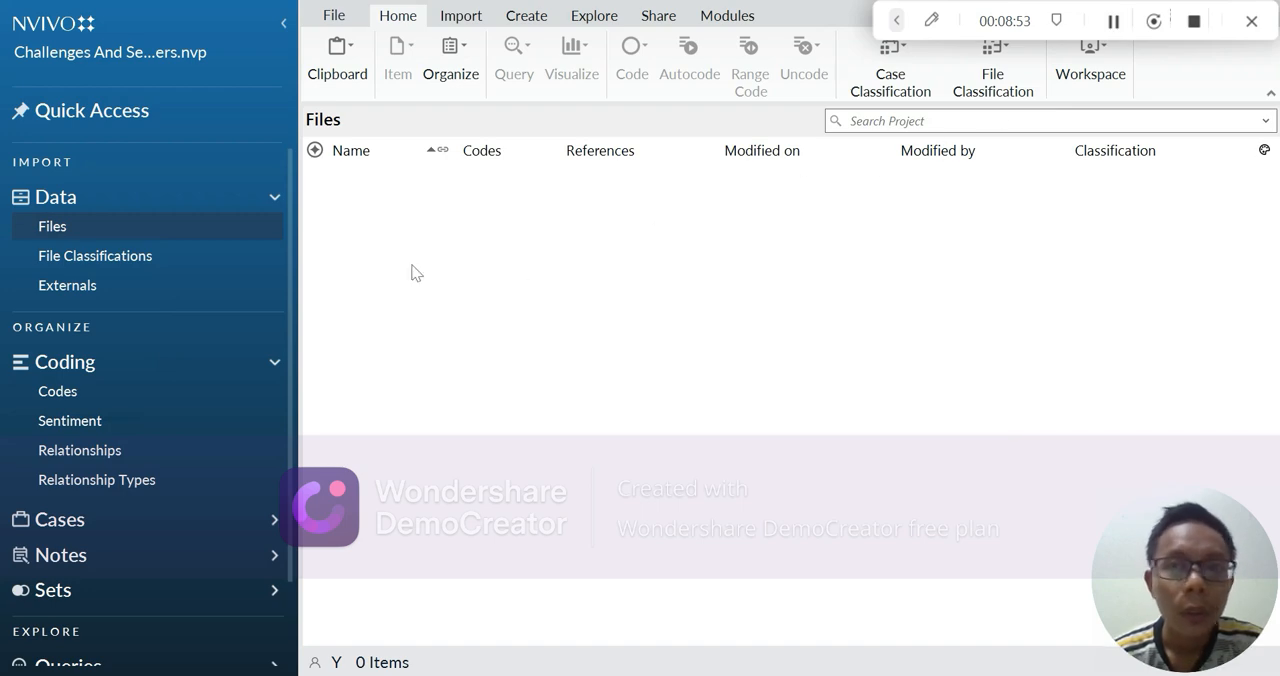
right_click(136, 235)
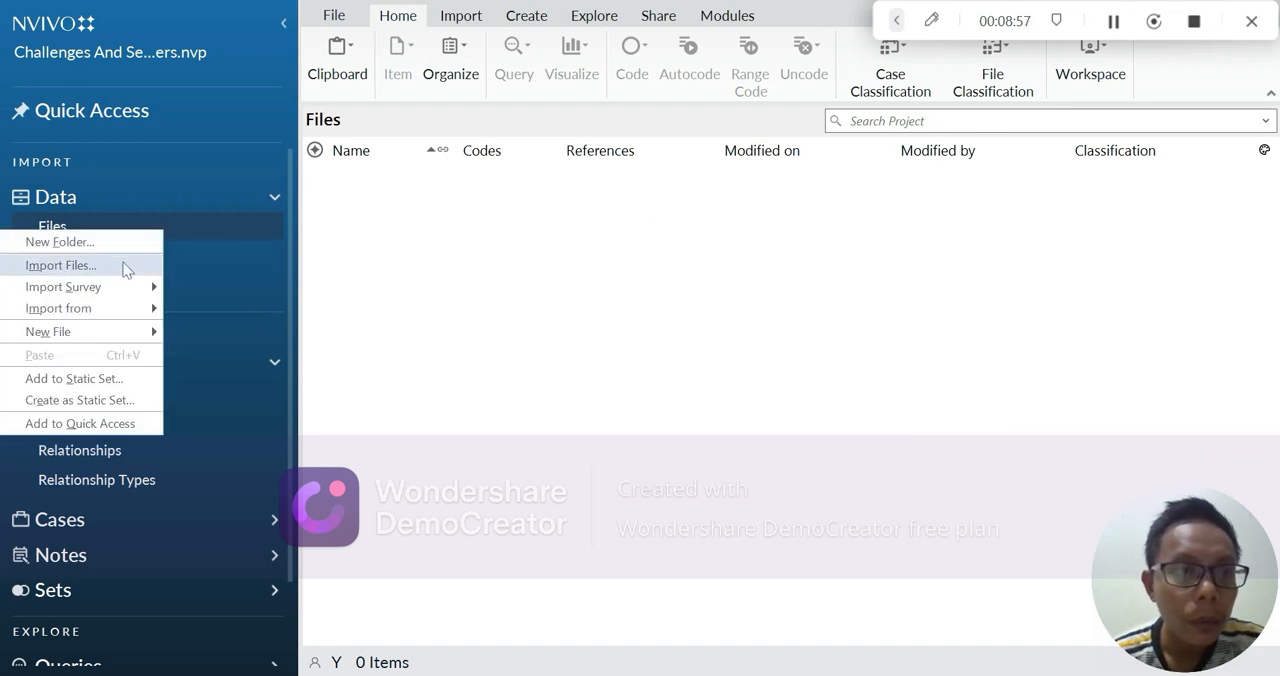
click(62, 265)
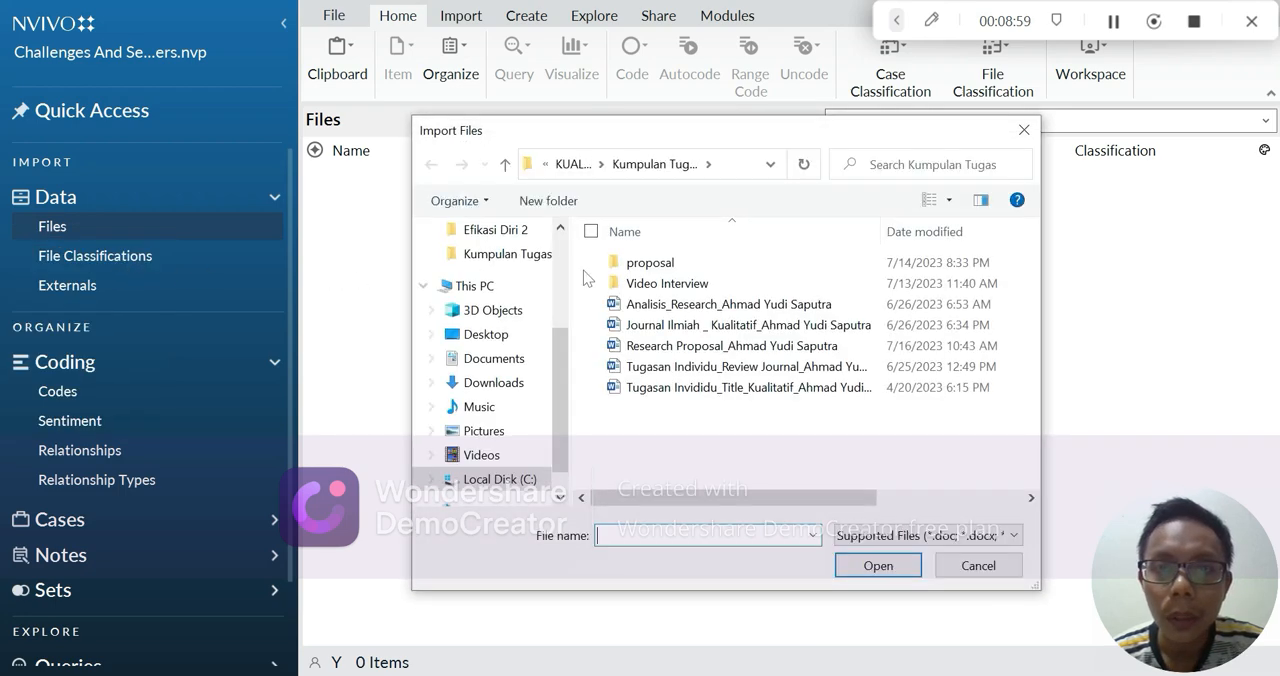
click(508, 360)
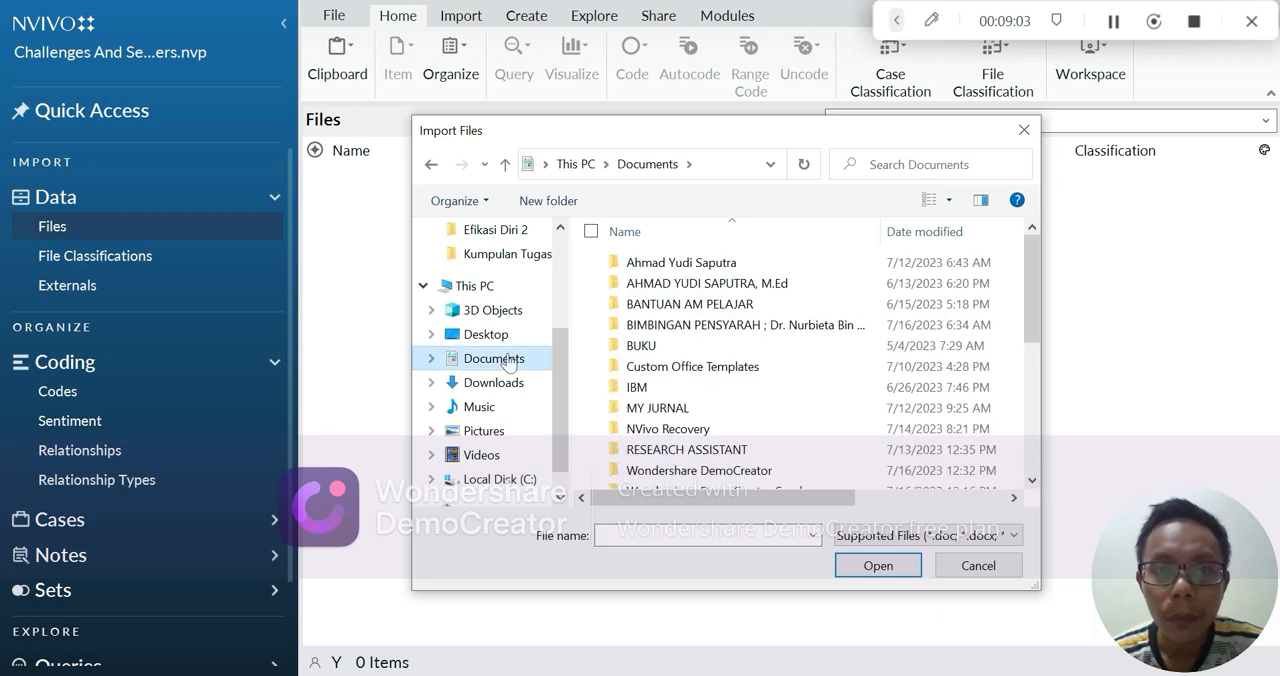
double_click(717, 290)
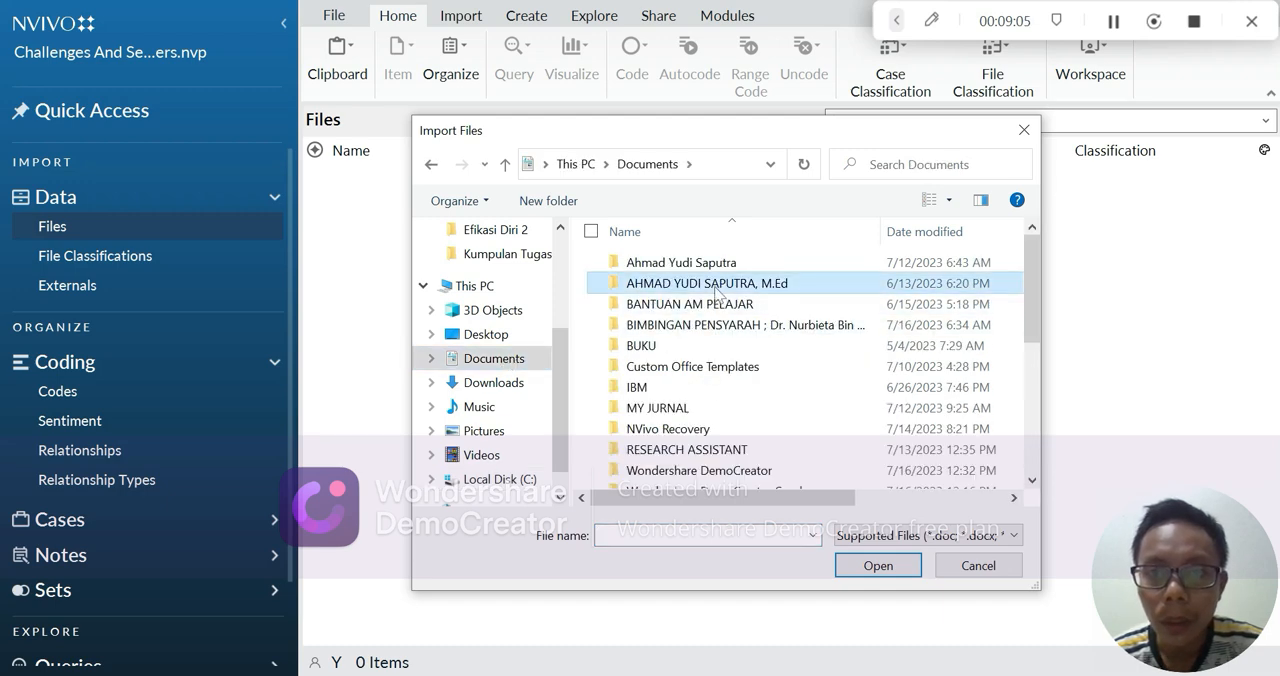
double_click(718, 346)
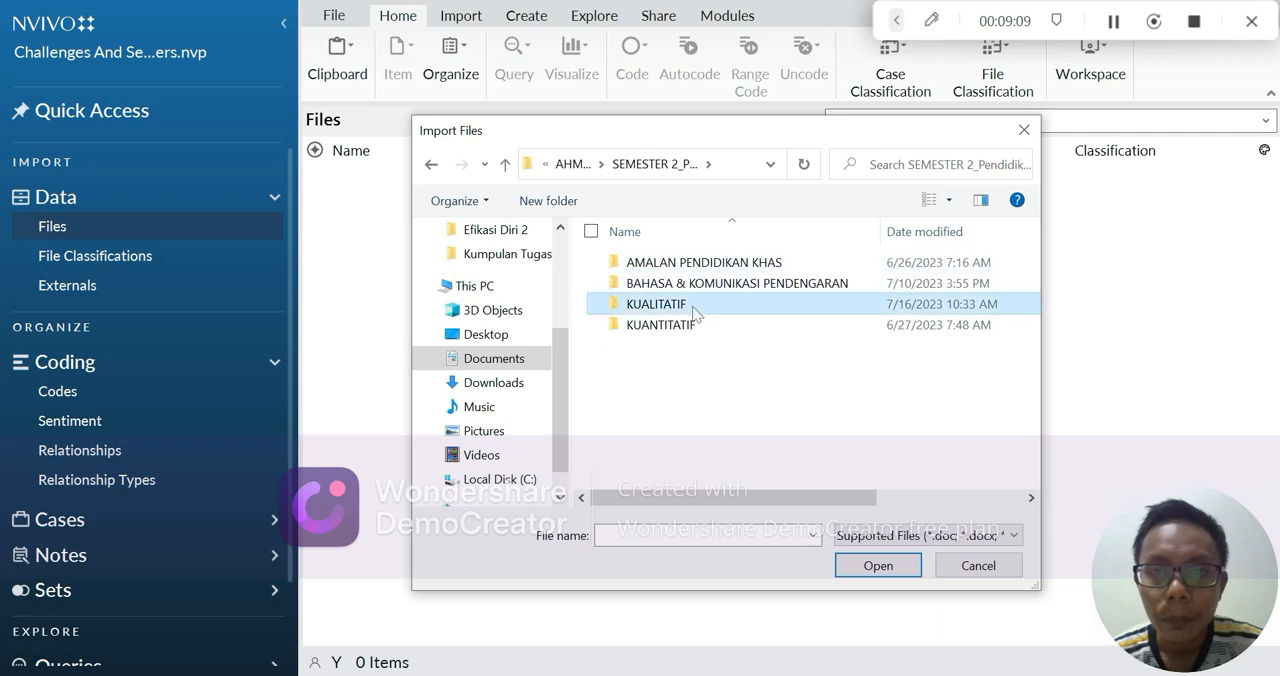
double_click(700, 304)
double_click(712, 264)
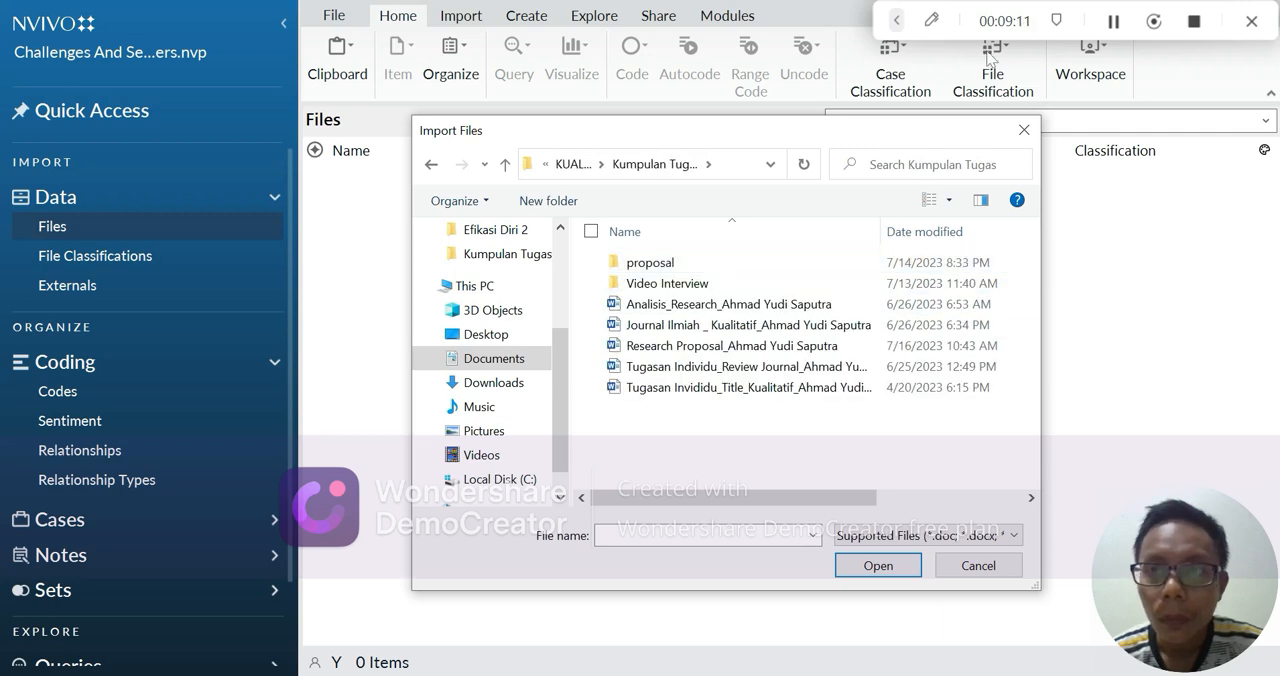
Select all five interview videos in the Video Interview folder and import them without creating a case for each file
click(1113, 22)
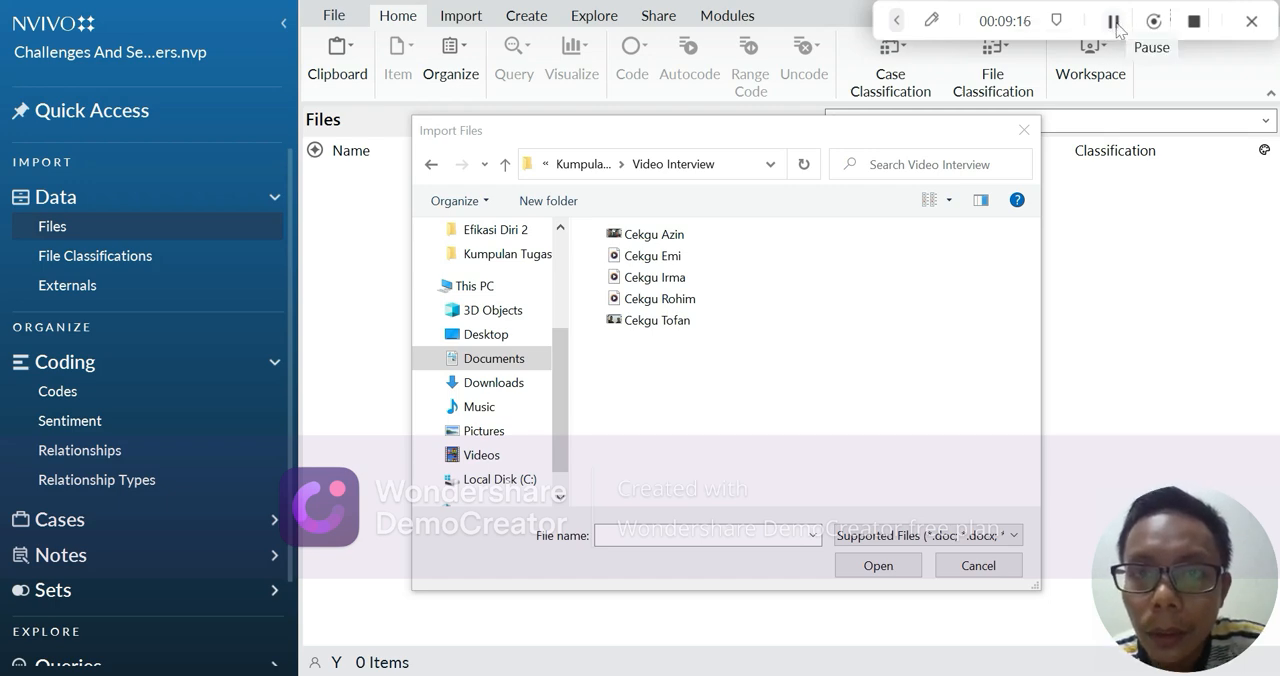
click(1113, 22)
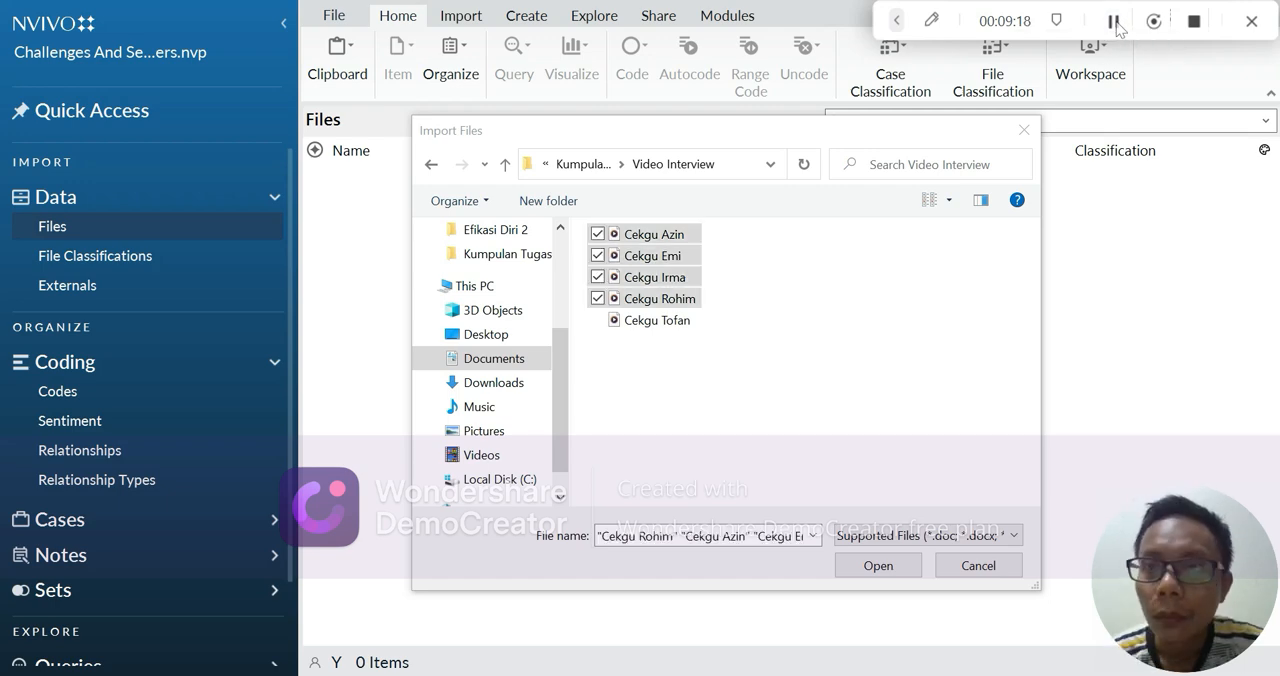
click(597, 320)
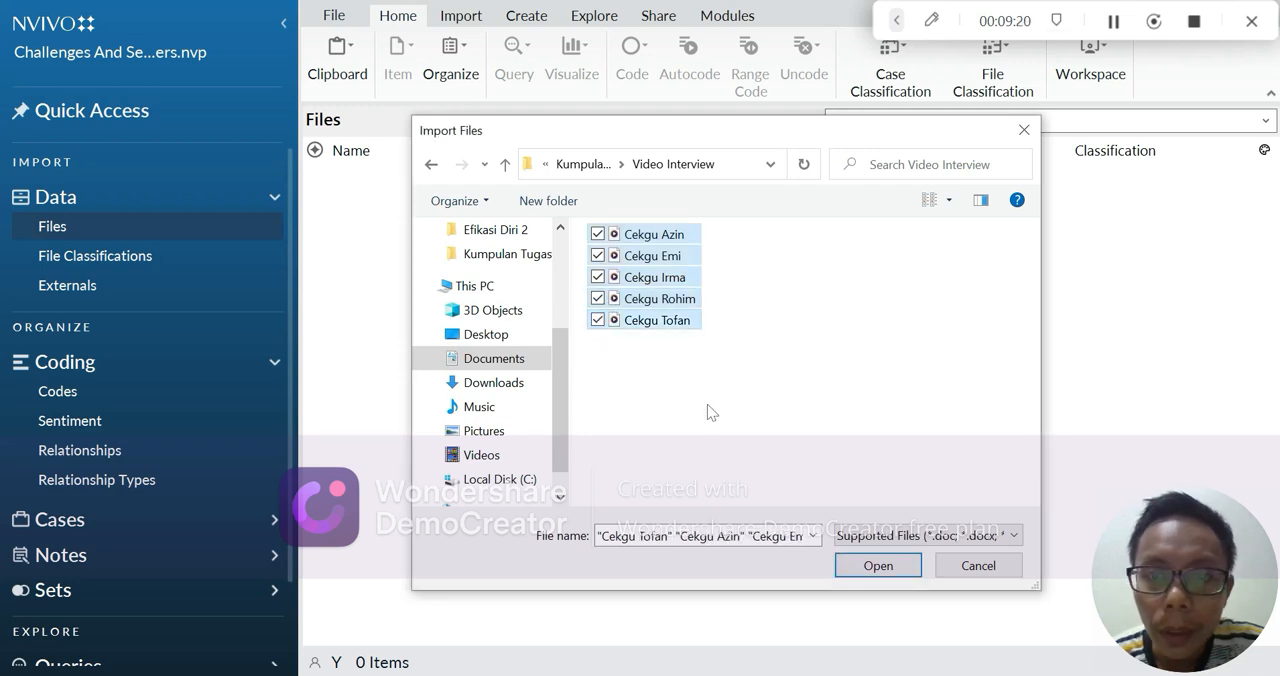
click(878, 566)
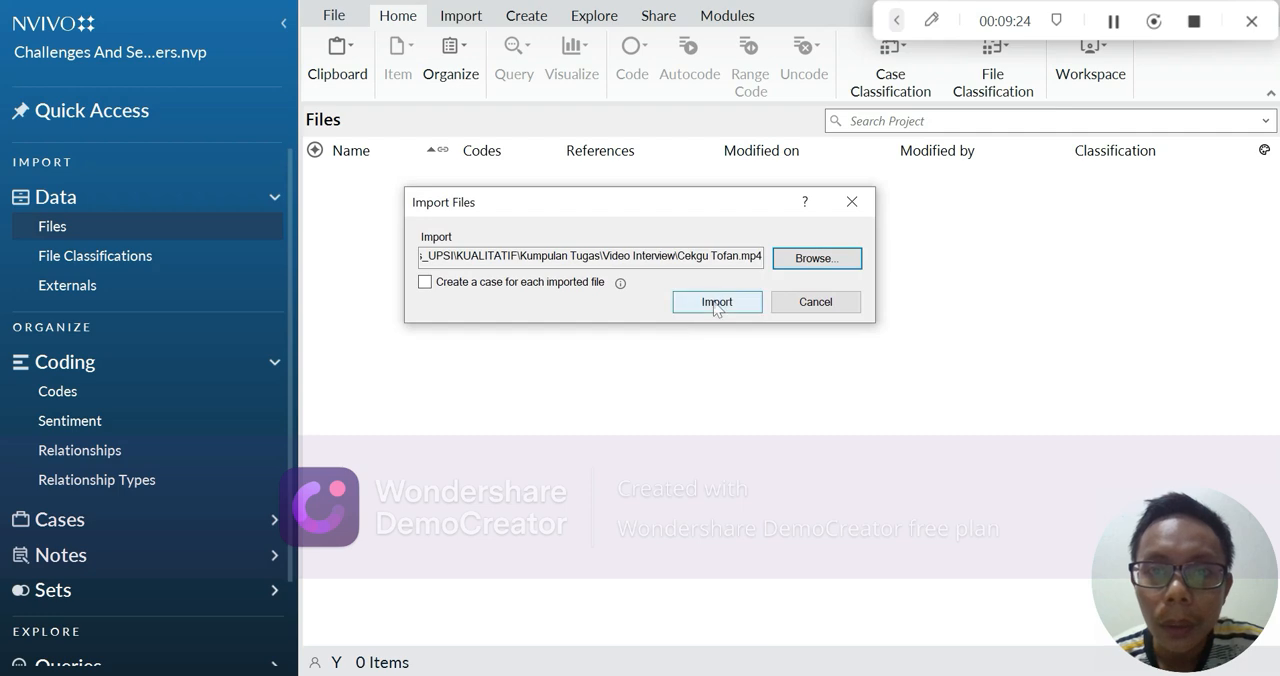
click(733, 307)
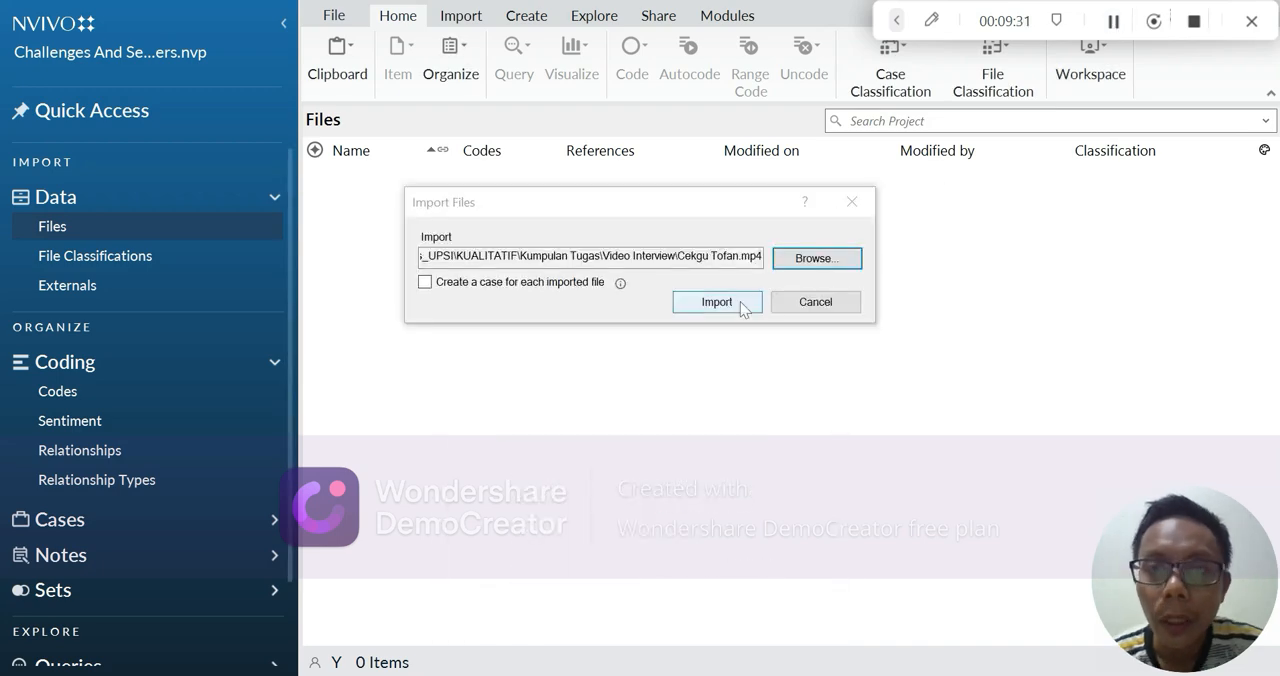
click(743, 305)
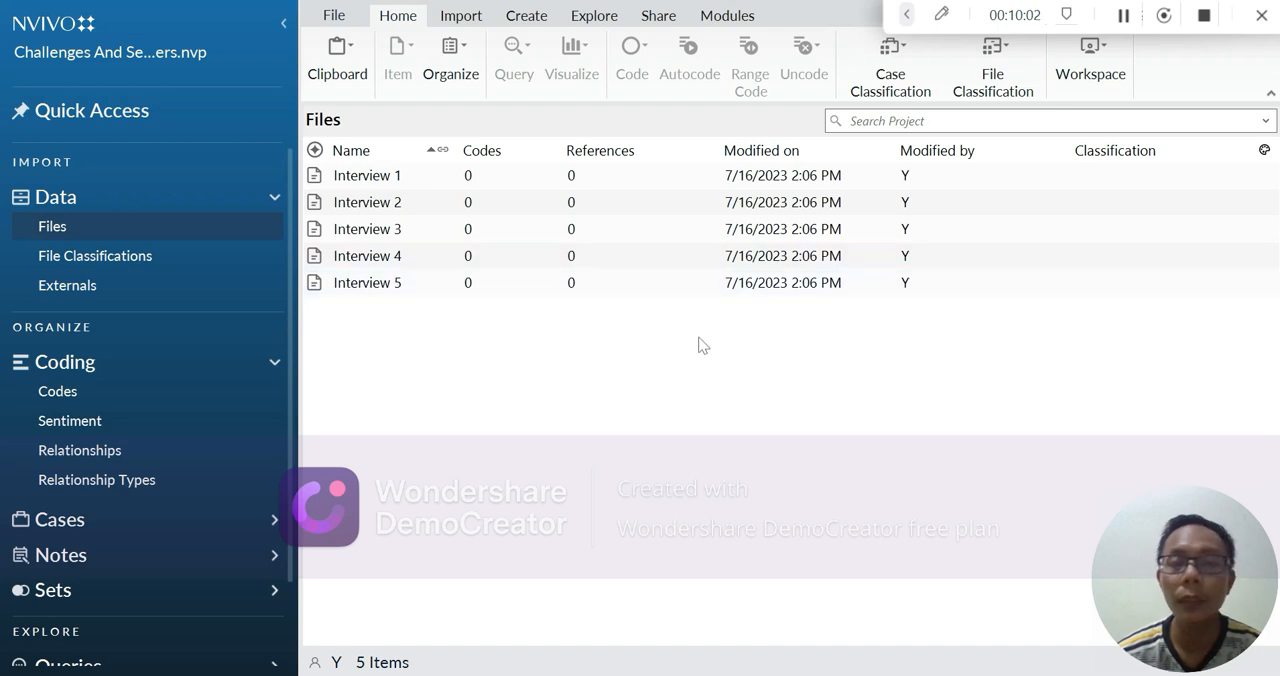
Open the Interview 1 transcript and read its header, the question on teacher's challenges and the participant's answer
click(431, 180)
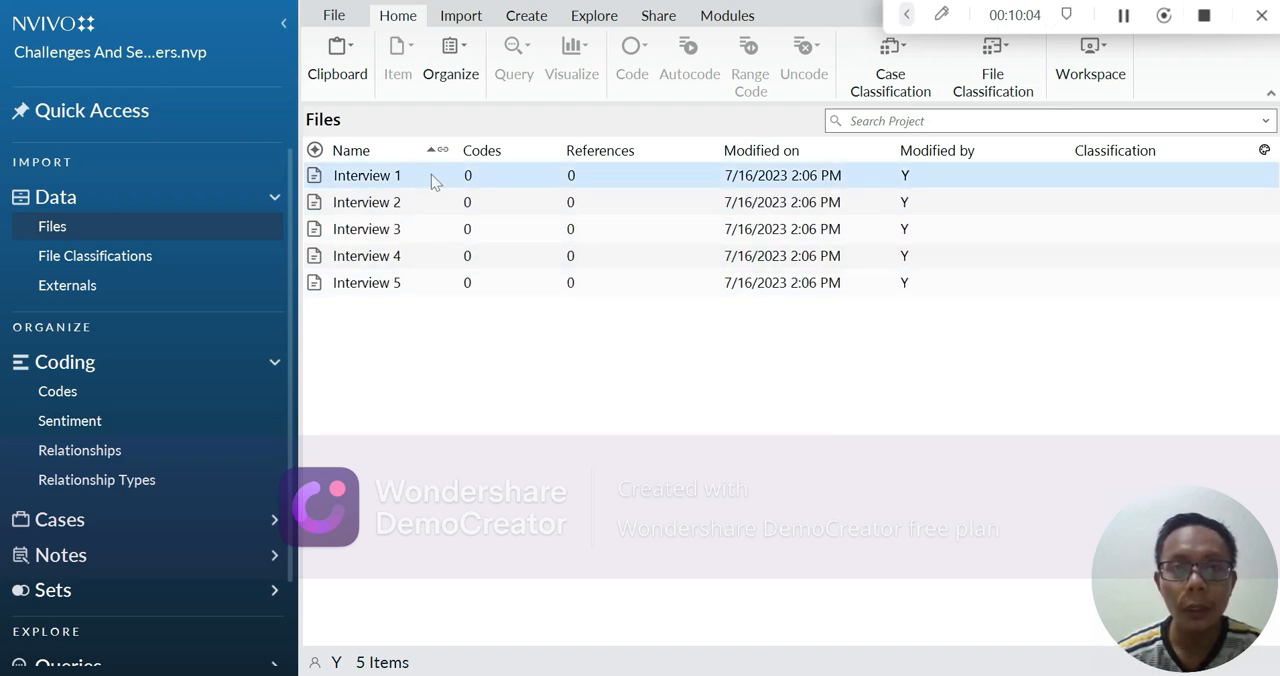
double_click(431, 175)
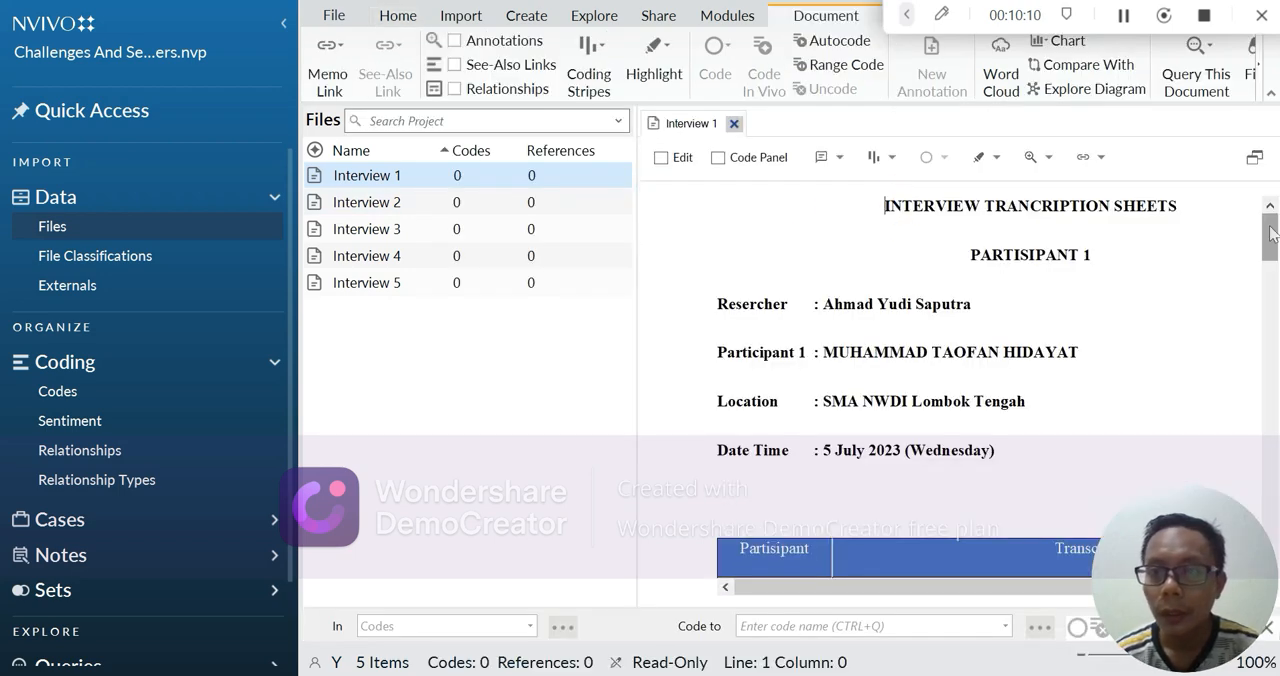
drag(1270, 227, 1275, 232)
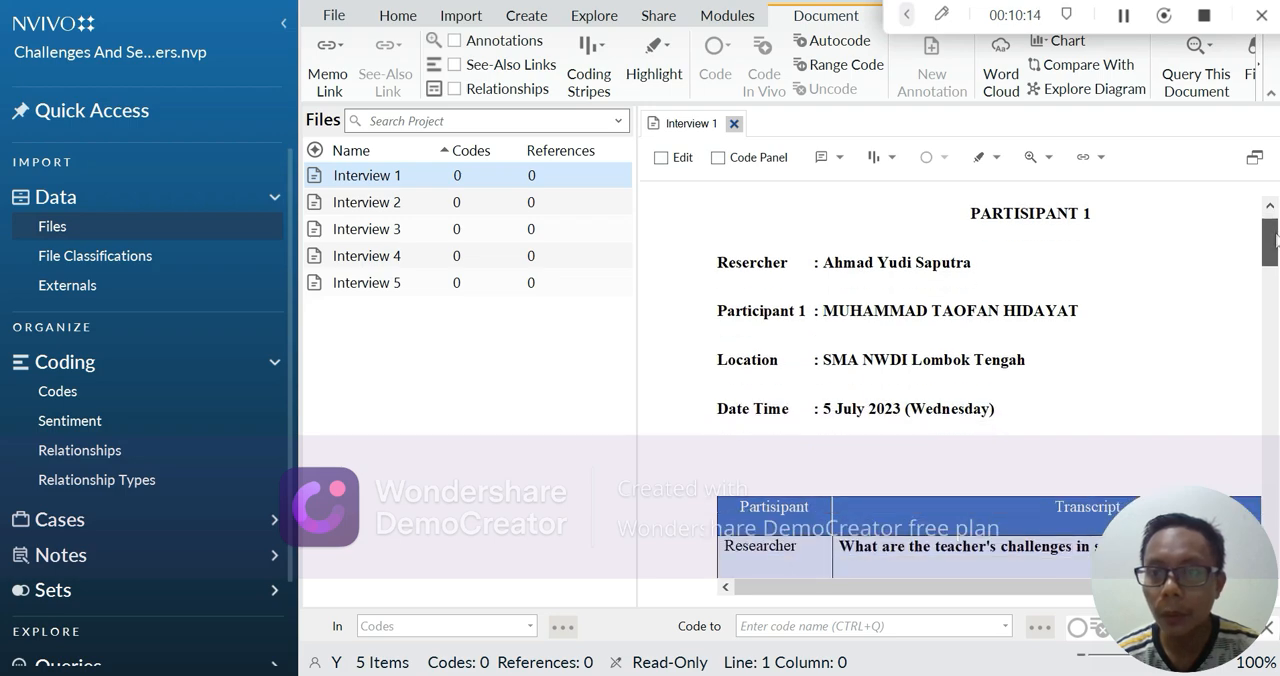
scroll(1275, 237, down, 3)
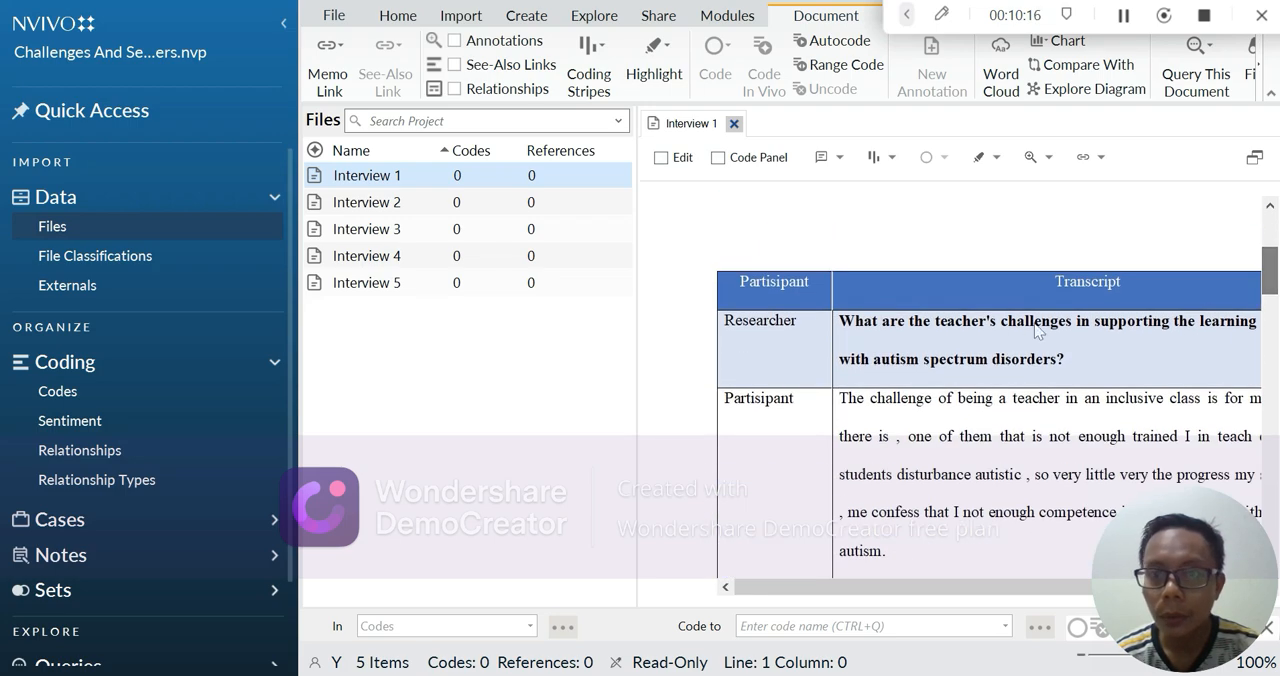
mouse_move(1274, 276)
mouse_down()
mouse_move(1273, 445)
mouse_move(1272, 268)
mouse_up()
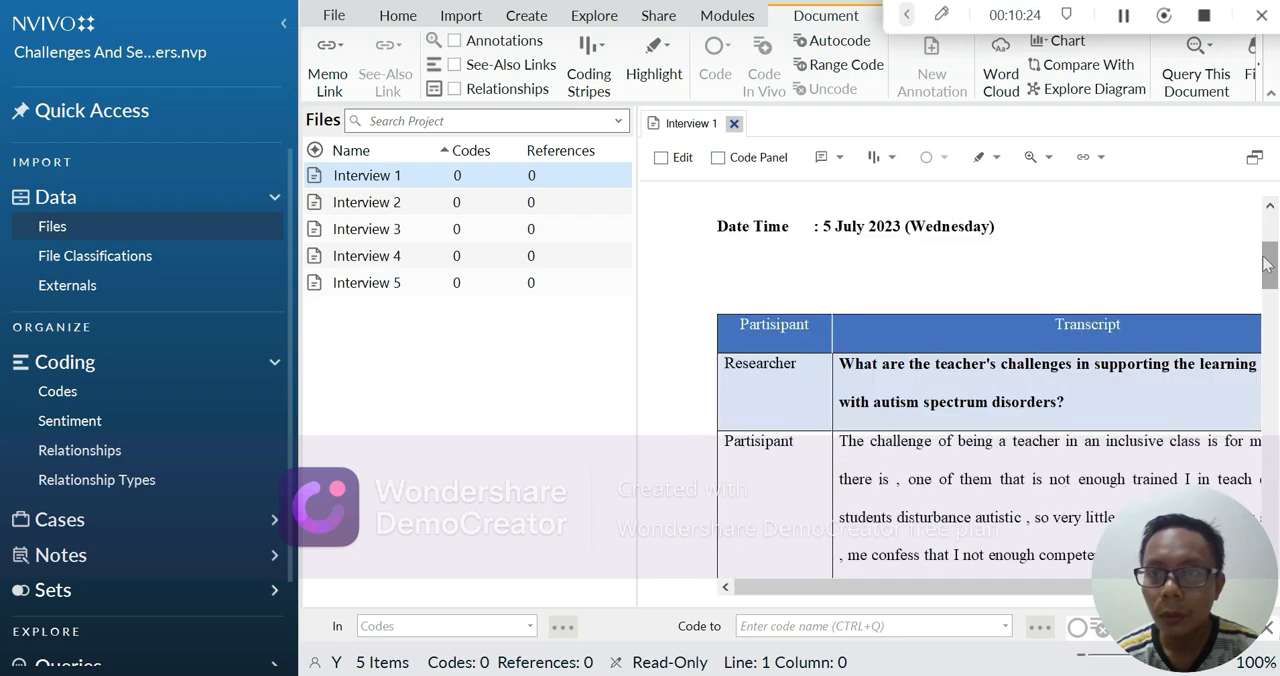
click(1124, 16)
click(1124, 16)
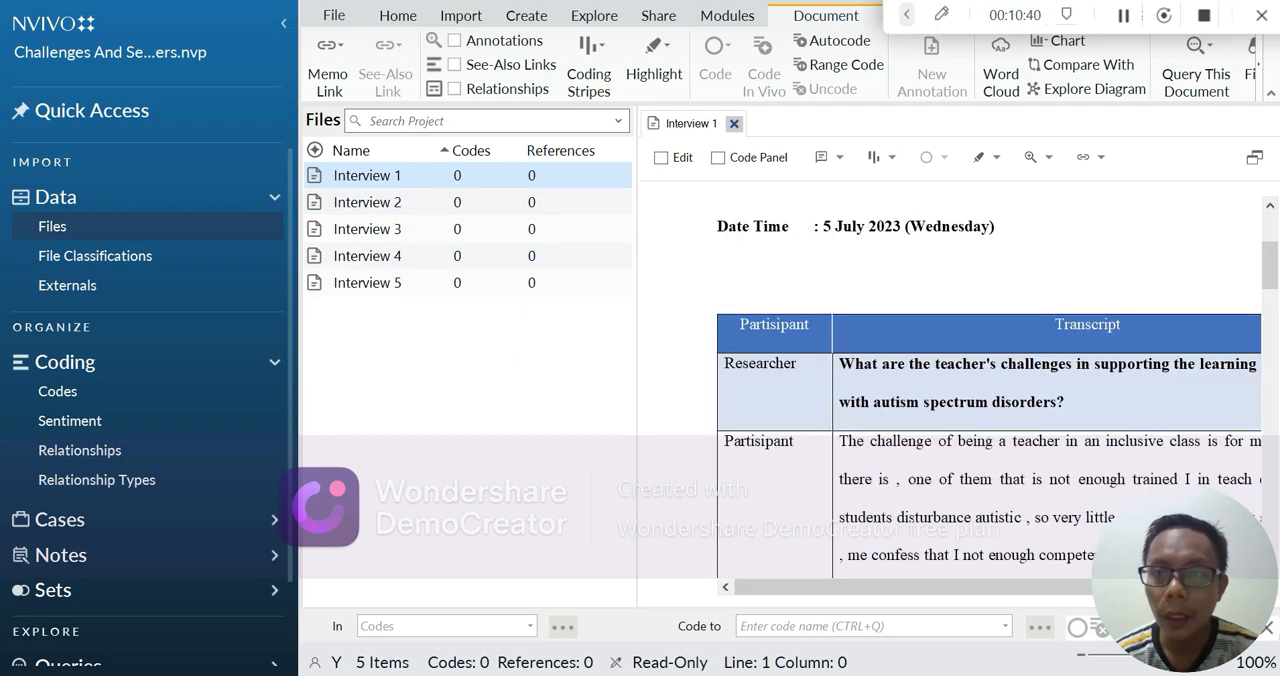
scroll(988, 400, down, 2)
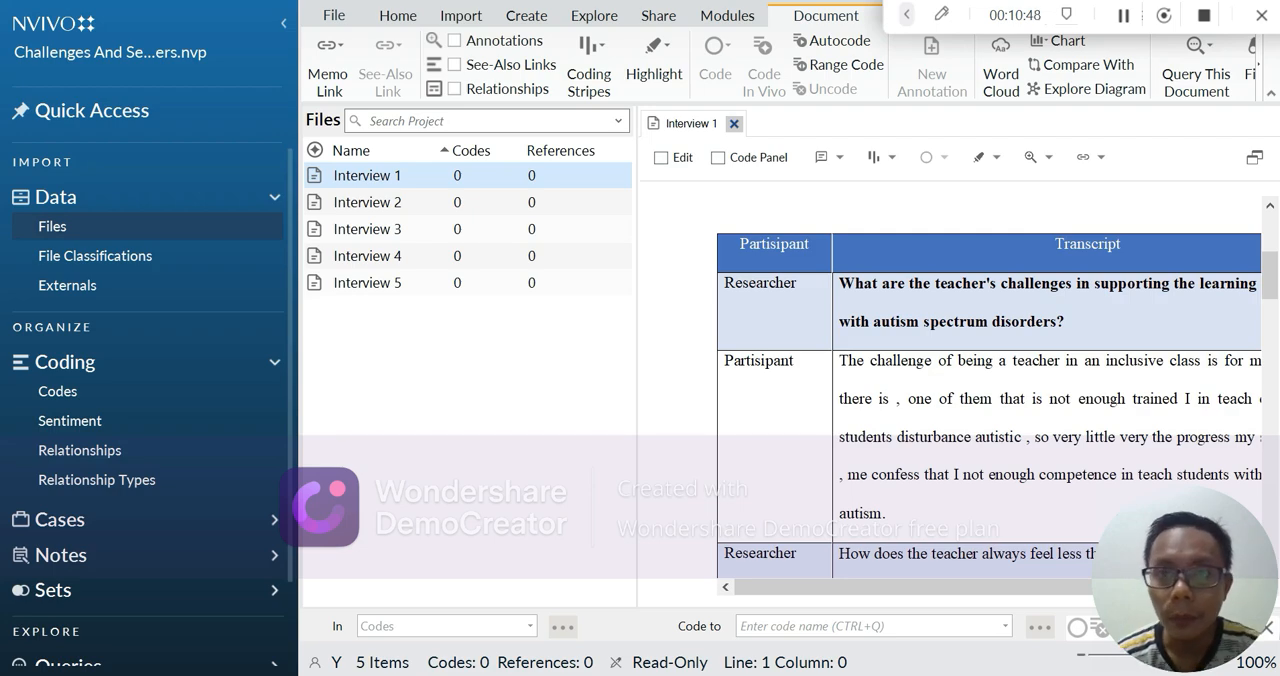
scroll(962, 409, down, 2)
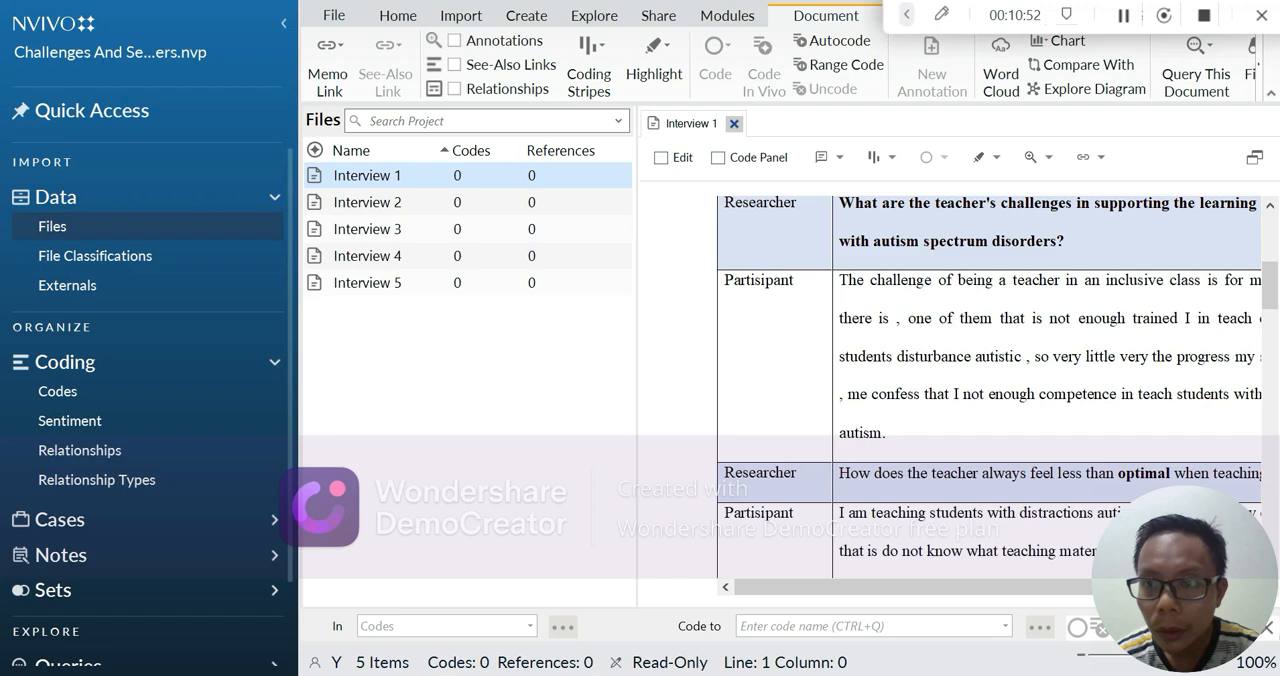
Code the first two lines of the participant's answer about challenges in Interview 1 to the code "A. Challenges"
drag(840, 280, 1253, 320)
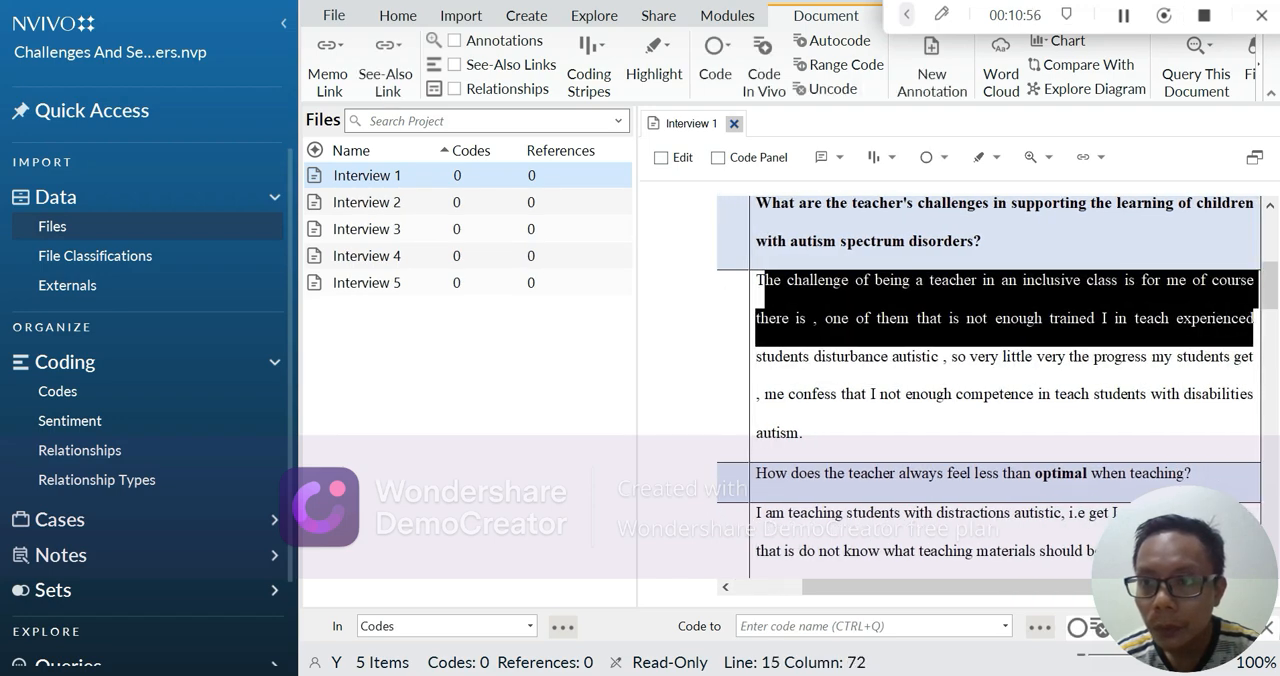
click(1043, 318)
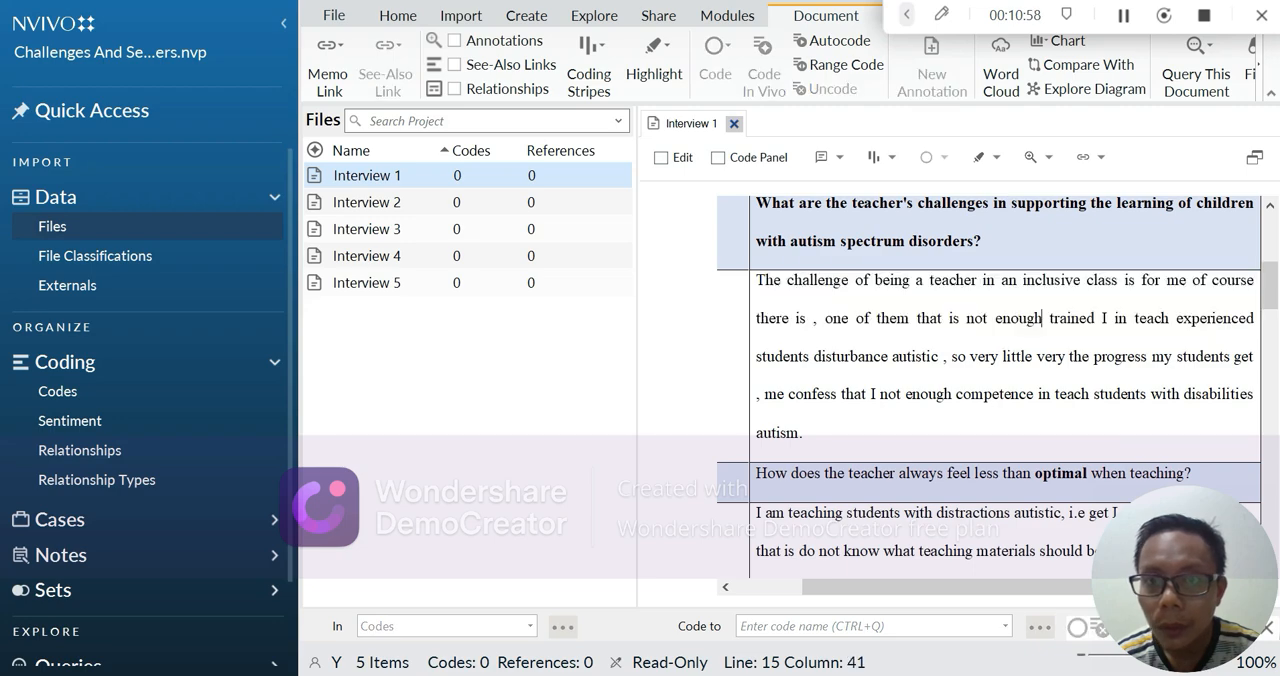
drag(755, 280, 1253, 320)
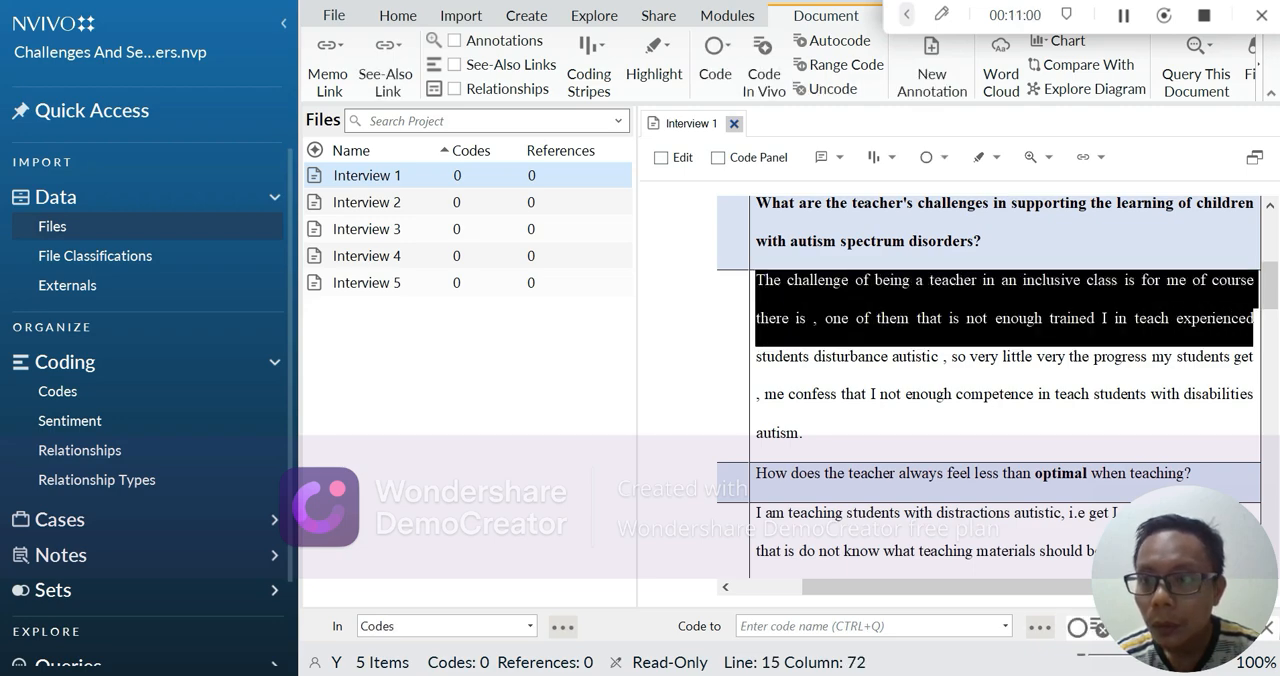
click(714, 75)
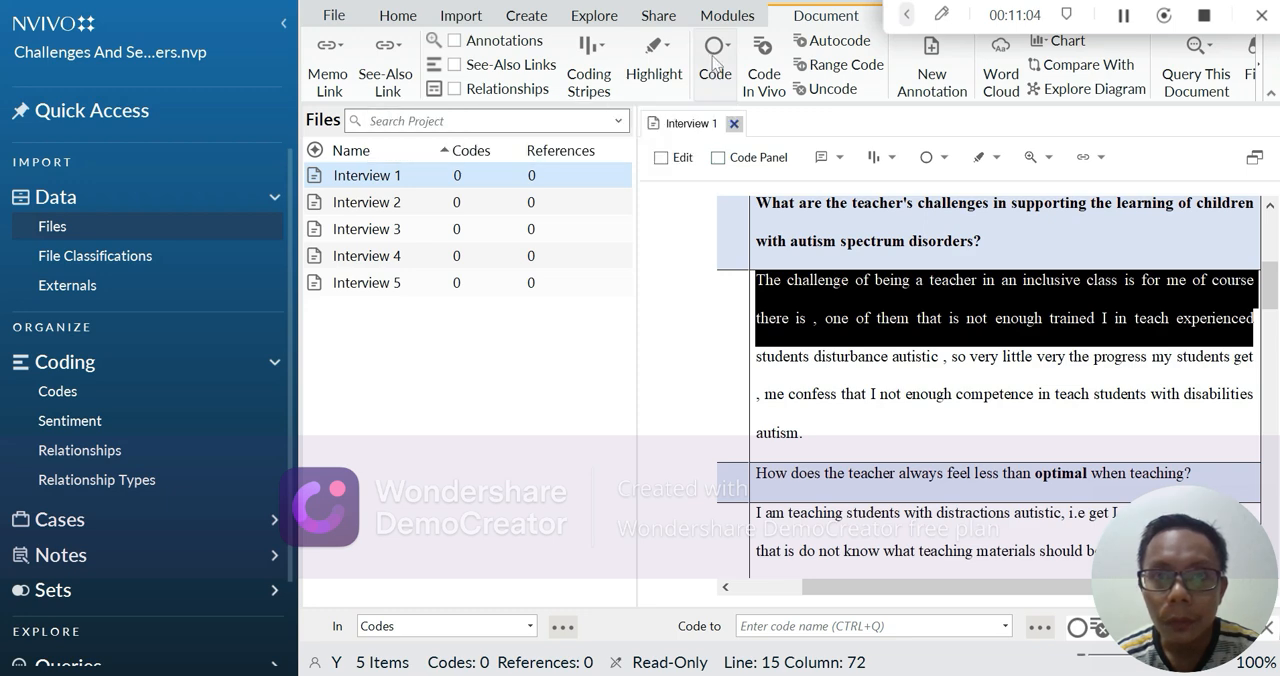
right_click(714, 52)
click(714, 52)
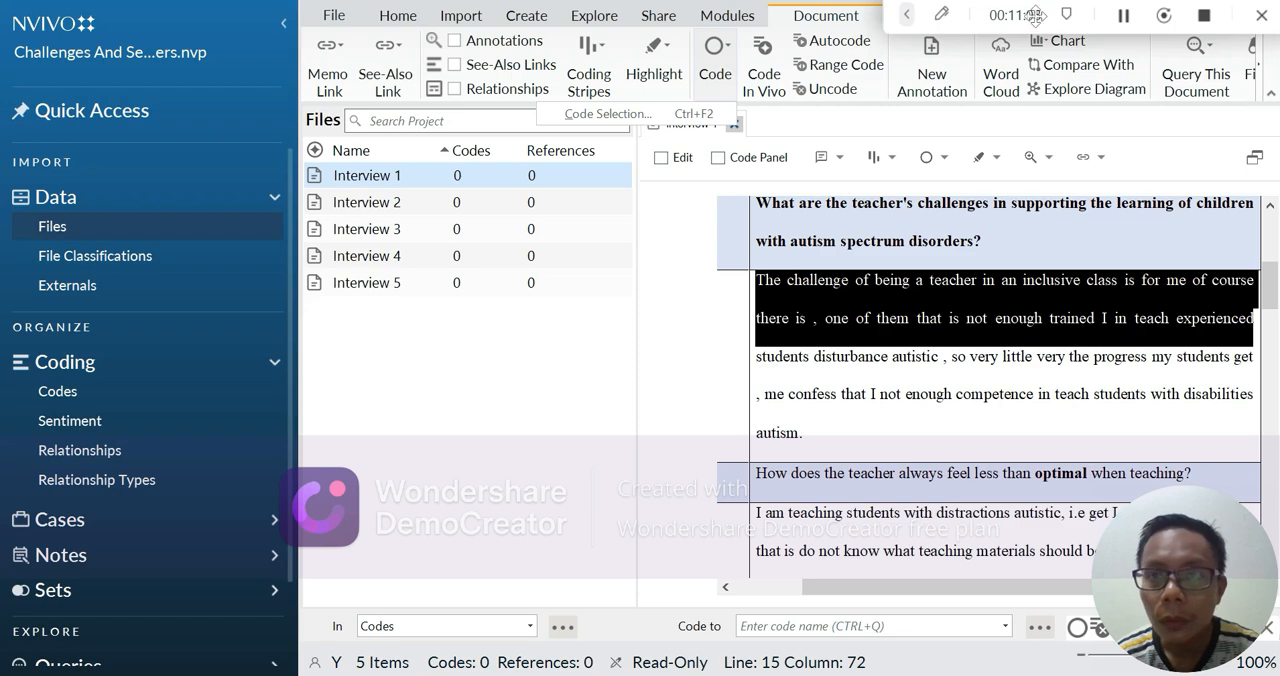
key(ctrl+F2)
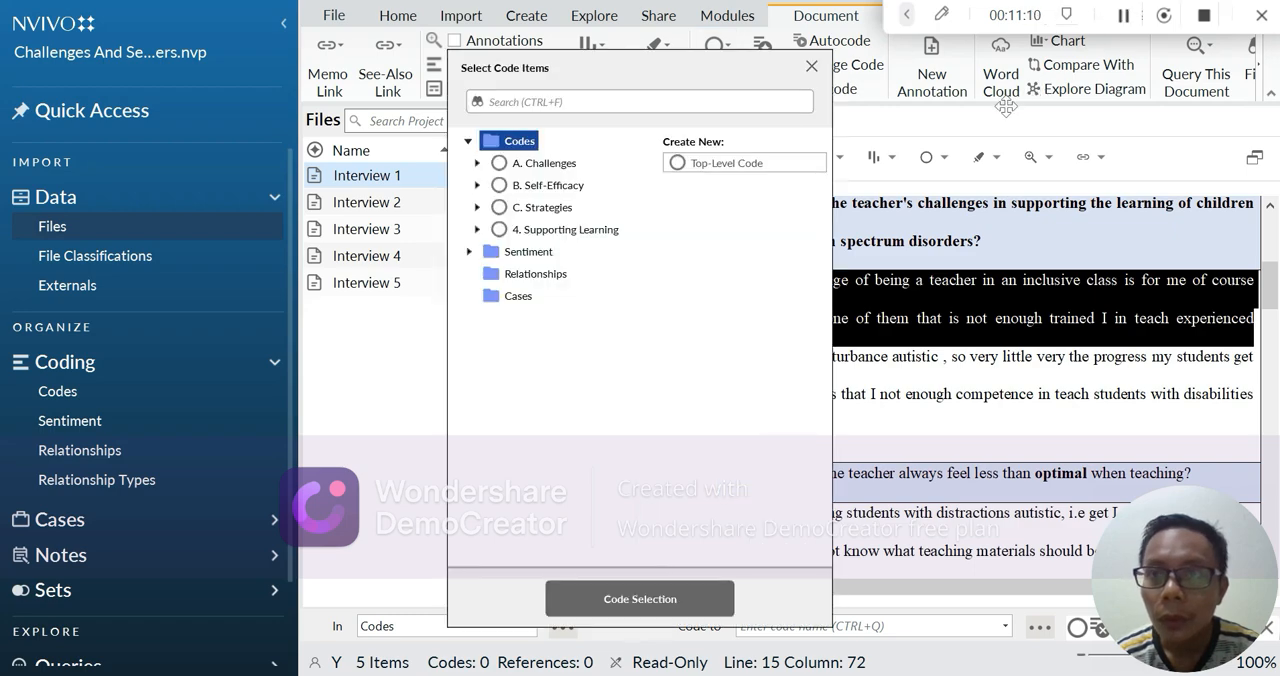
click(500, 166)
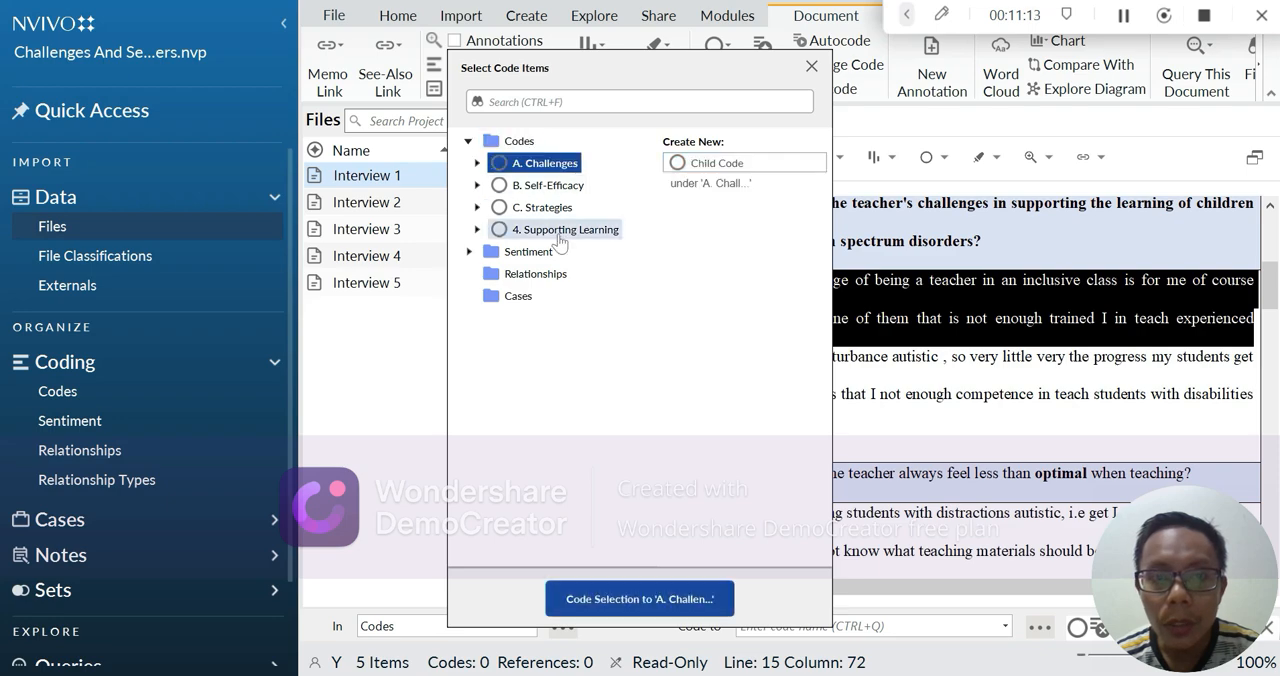
click(685, 600)
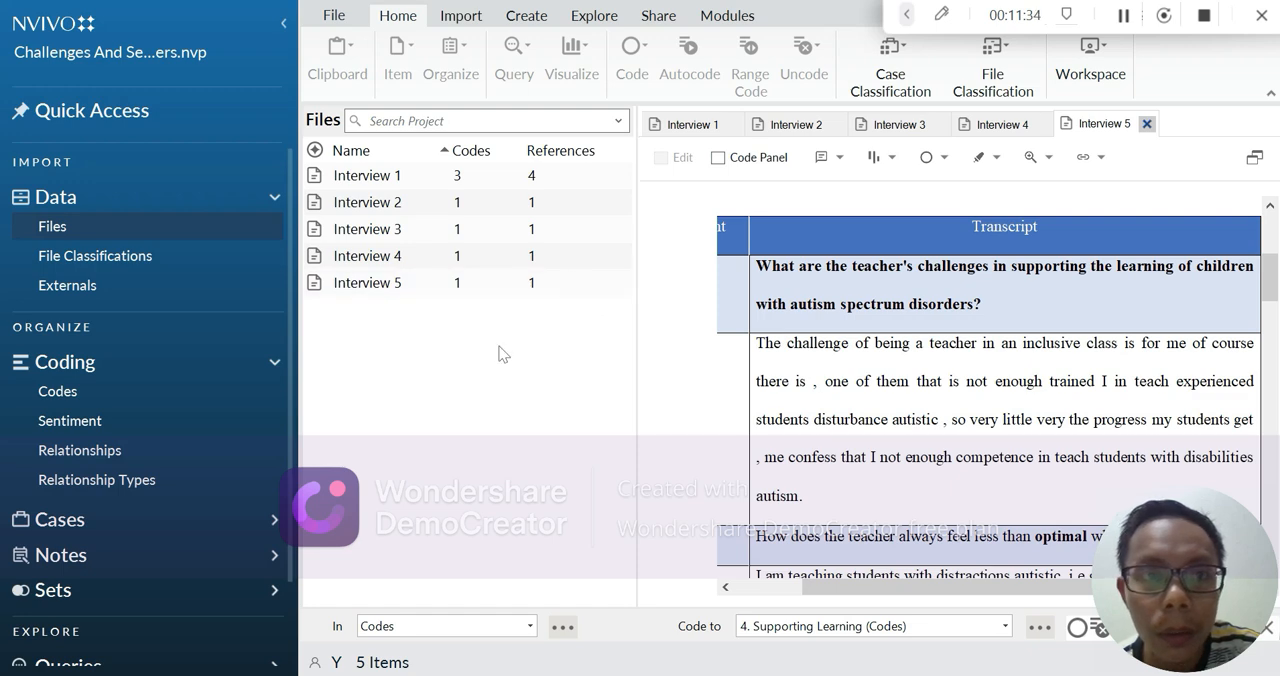
Go to the project's Codes and expand "A. Challenges" to examine its file and reference counts and child codes
click(1125, 21)
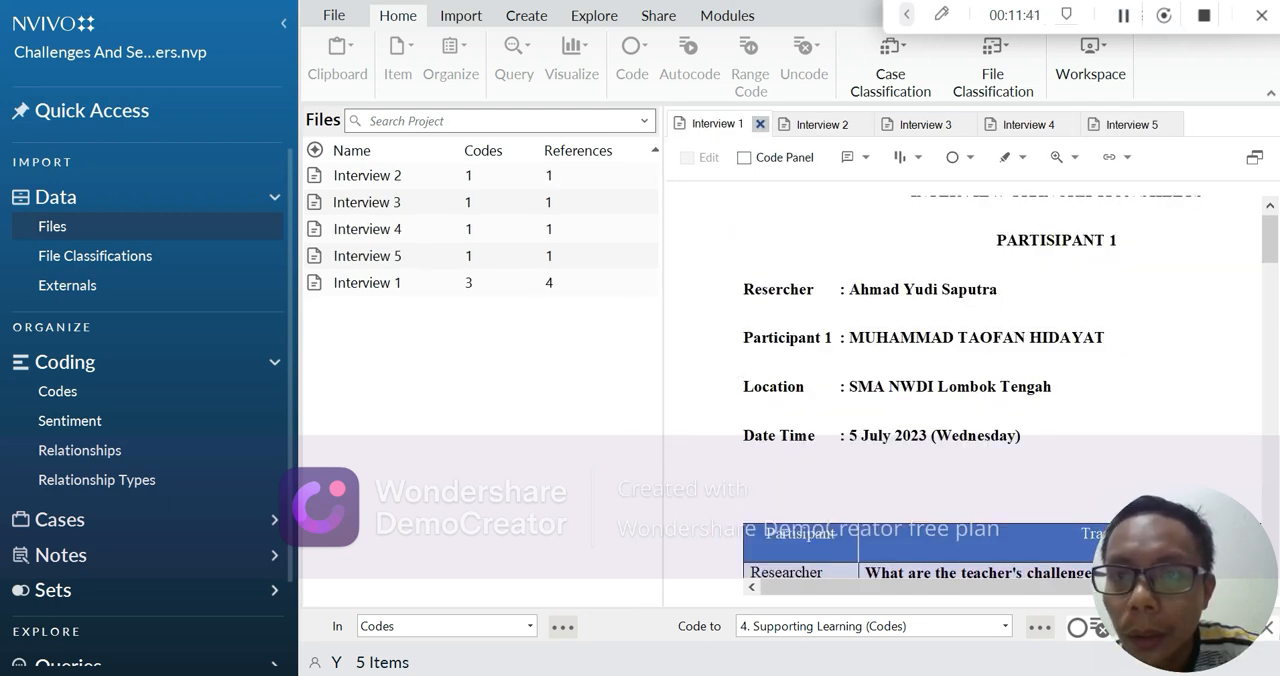
click(178, 394)
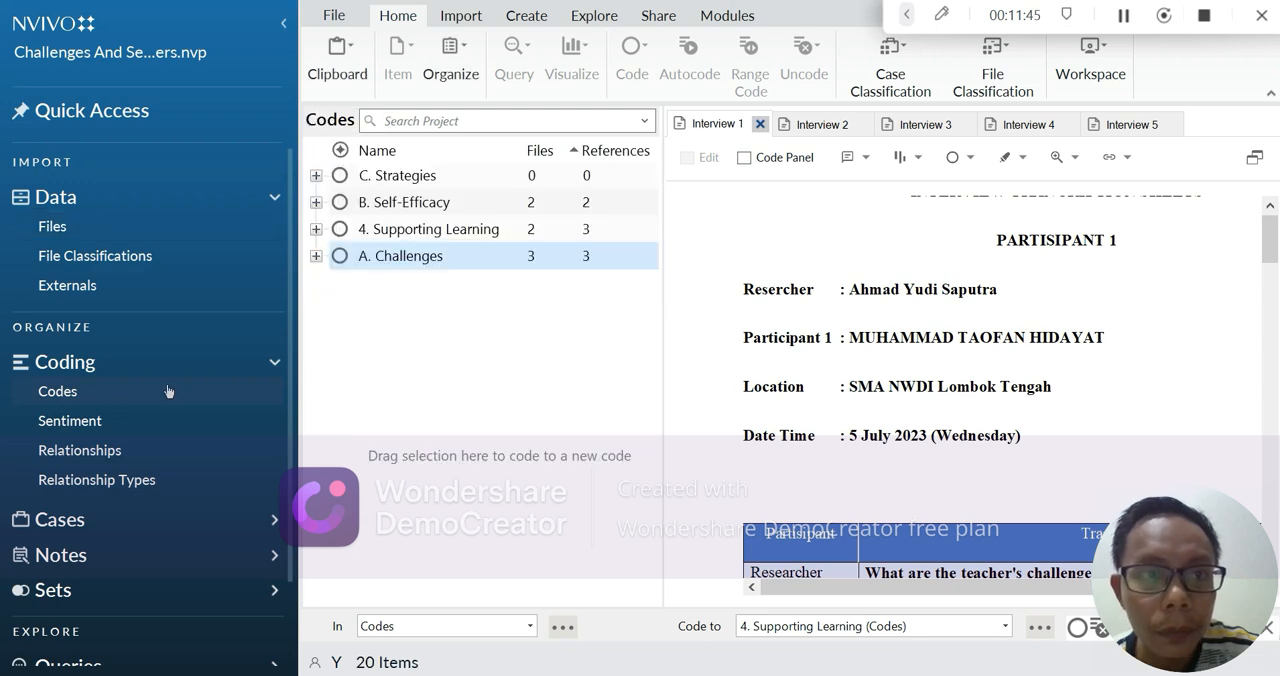
click(385, 256)
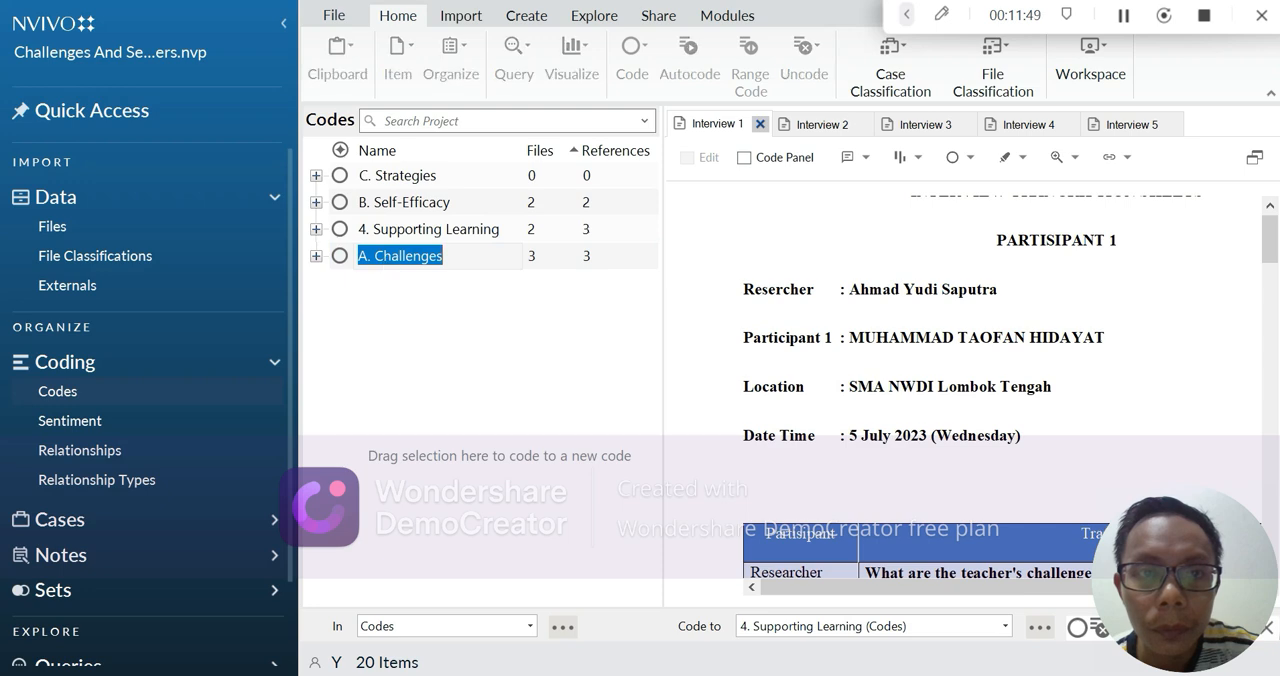
click(446, 317)
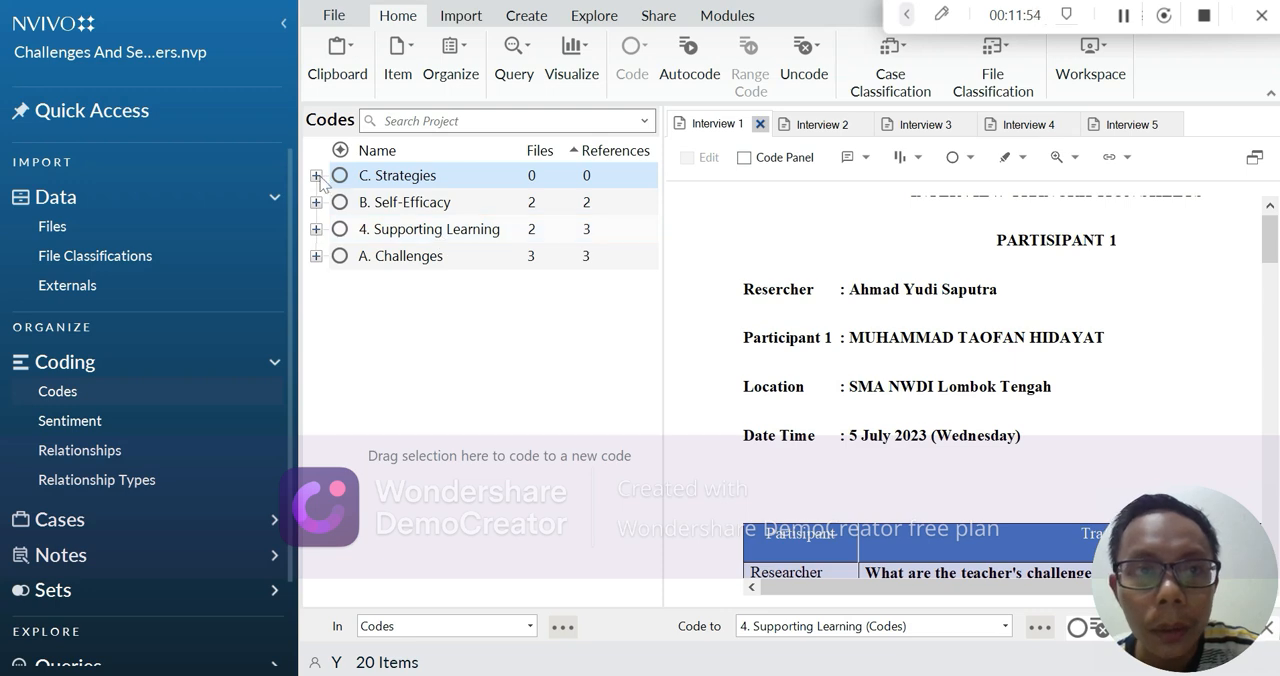
click(316, 256)
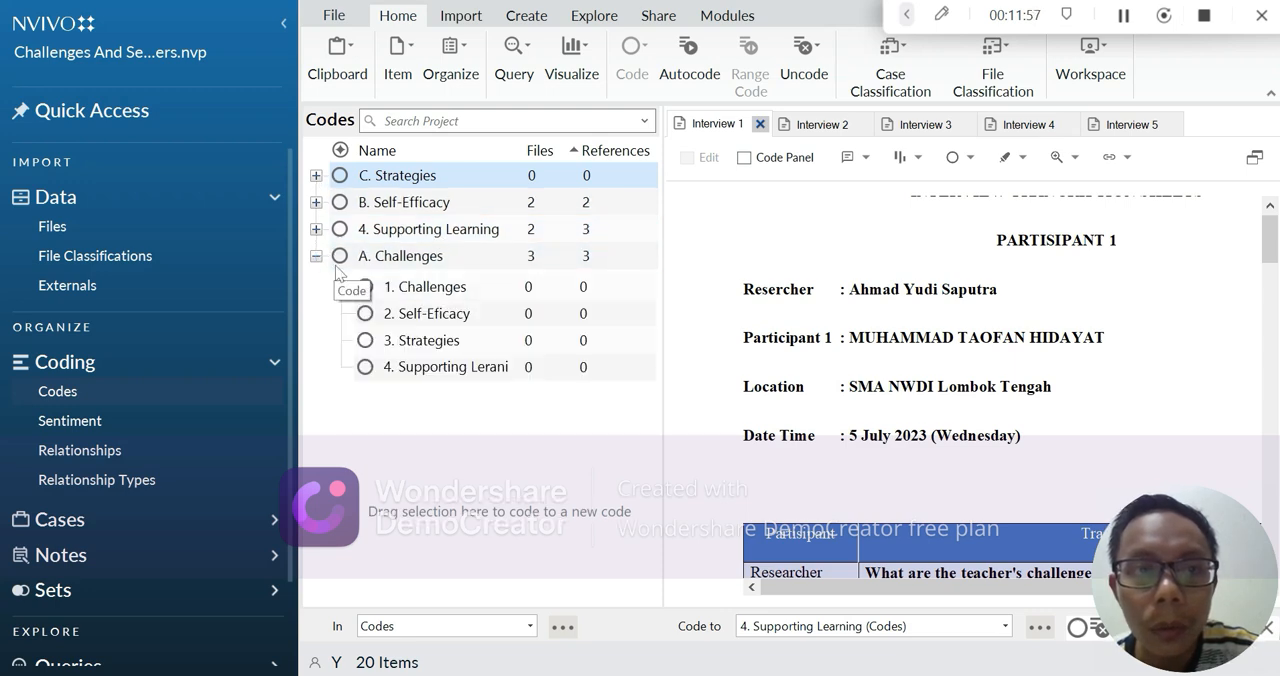
Open the coded references of "A. Challenges", read the coded passages and follow the link to the Interview 1 source file
click(483, 260)
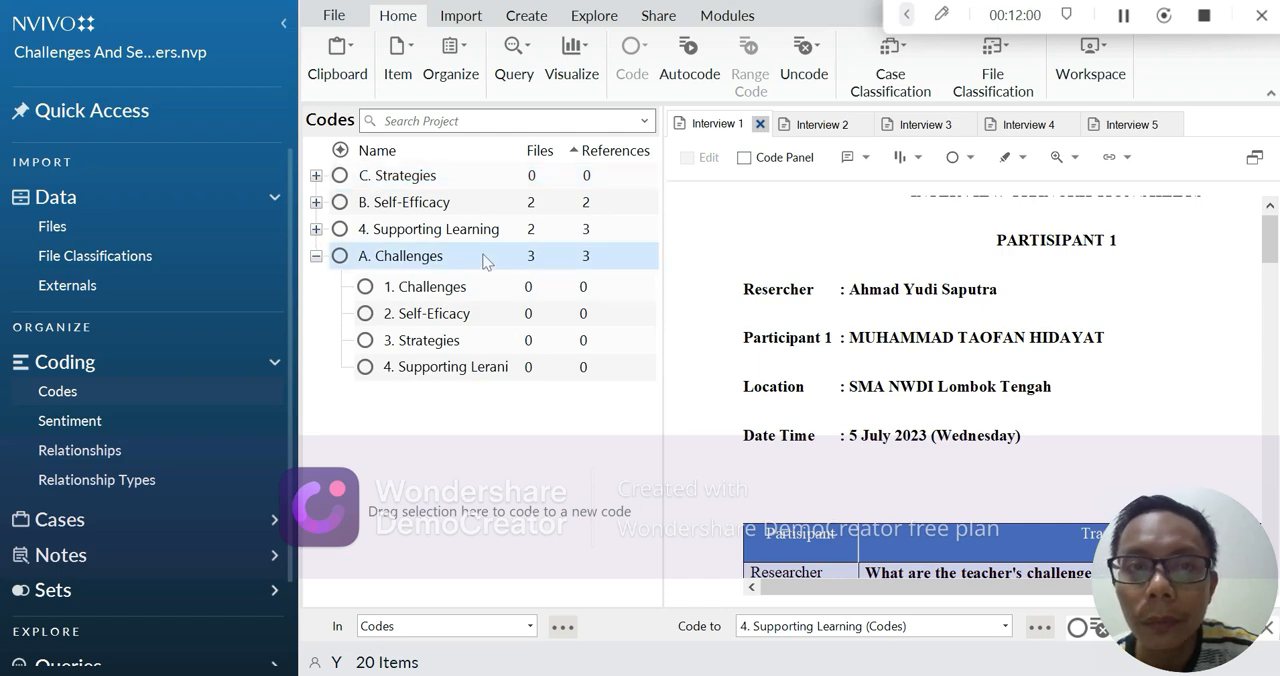
double_click(418, 256)
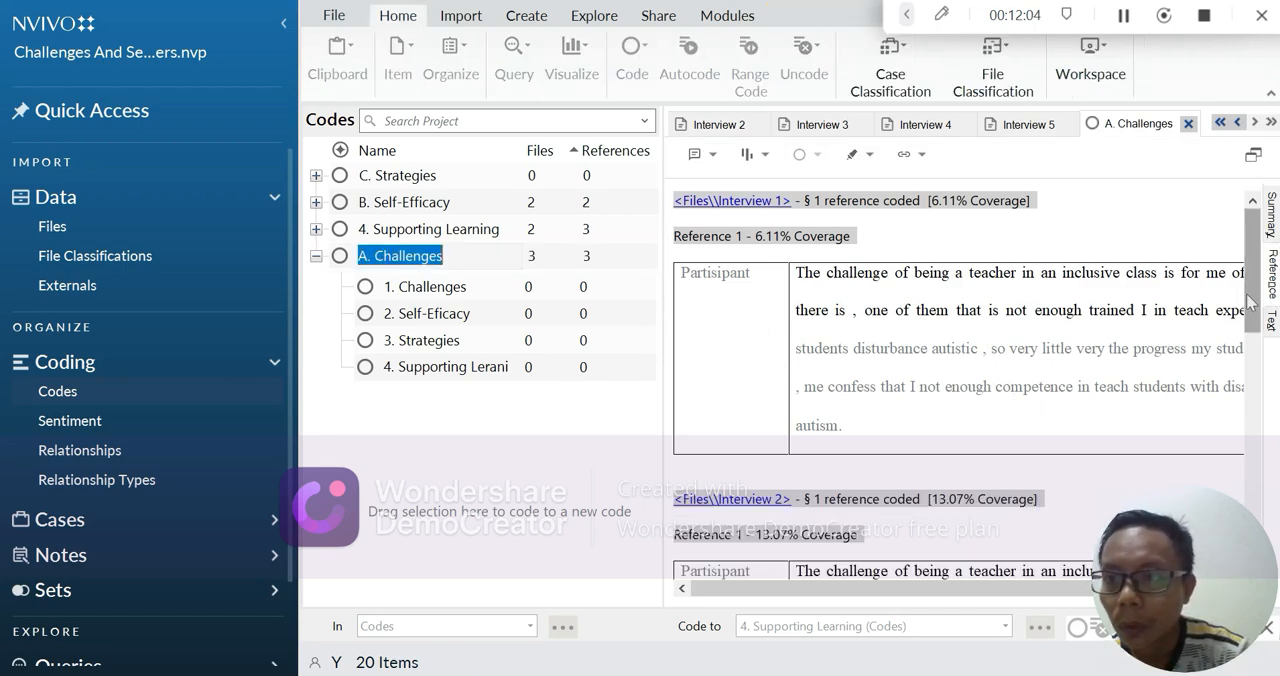
mouse_move(1254, 304)
mouse_down()
mouse_move(1254, 536)
mouse_move(1254, 300)
mouse_up()
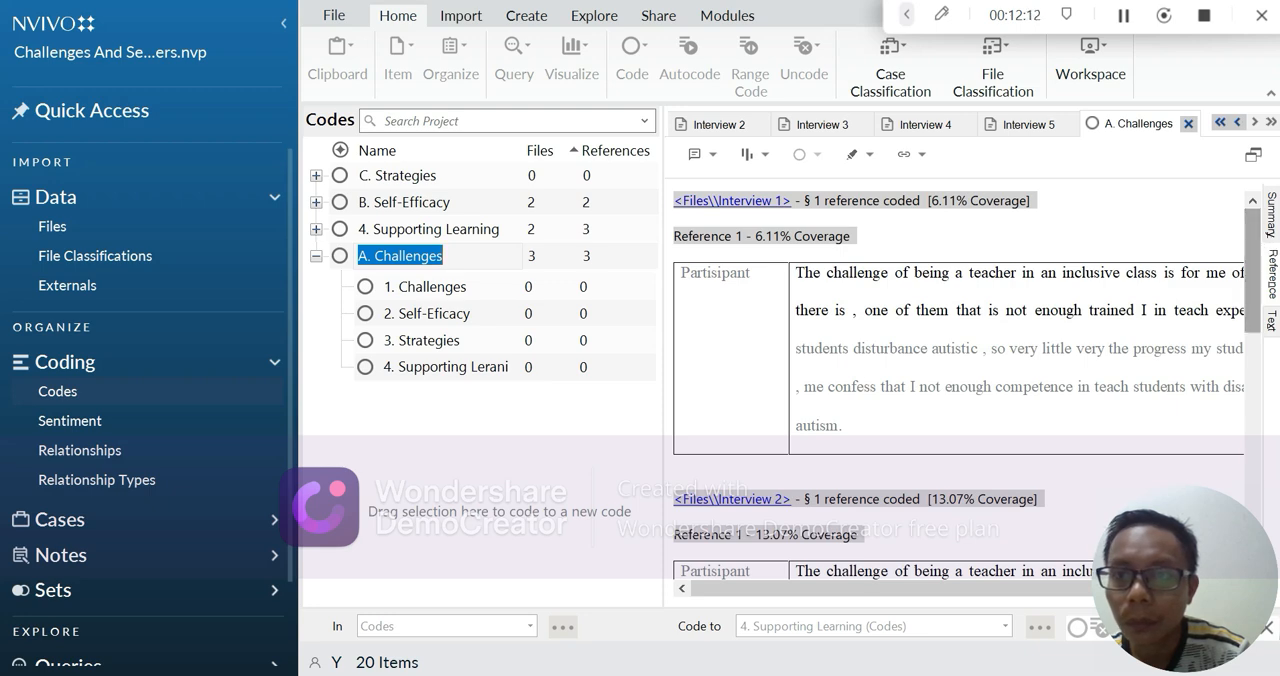
drag(1256, 262, 1261, 282)
click(1123, 16)
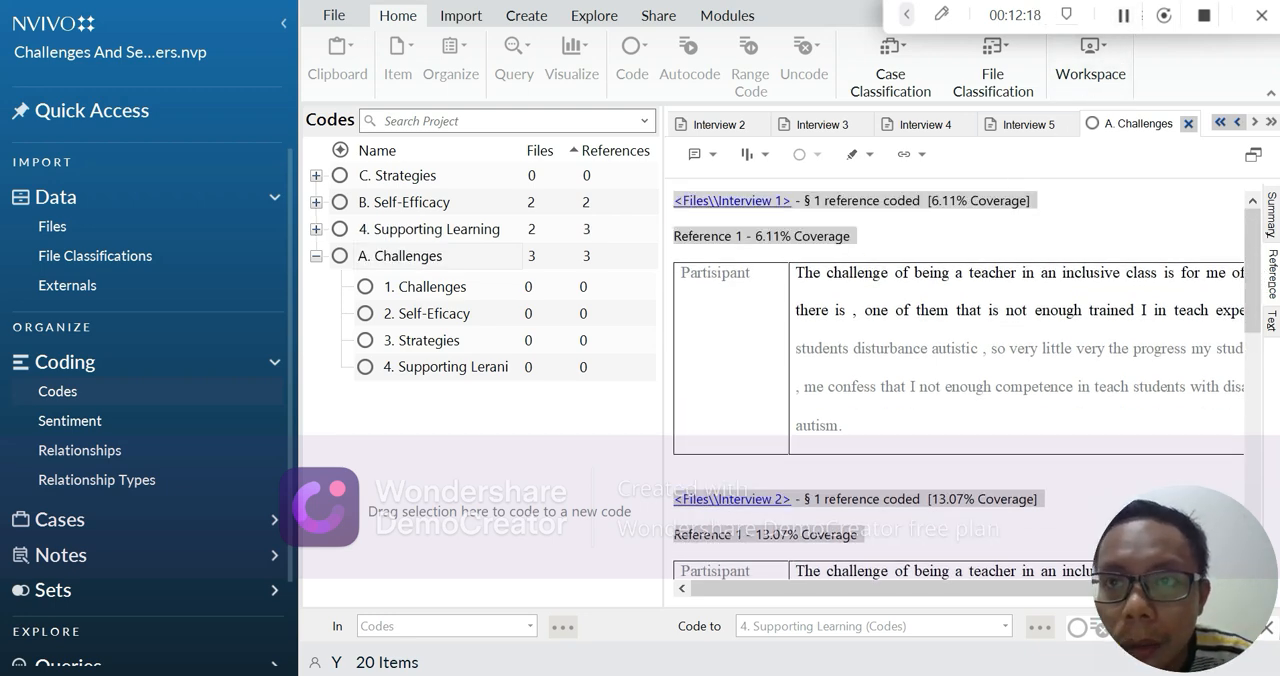
click(680, 202)
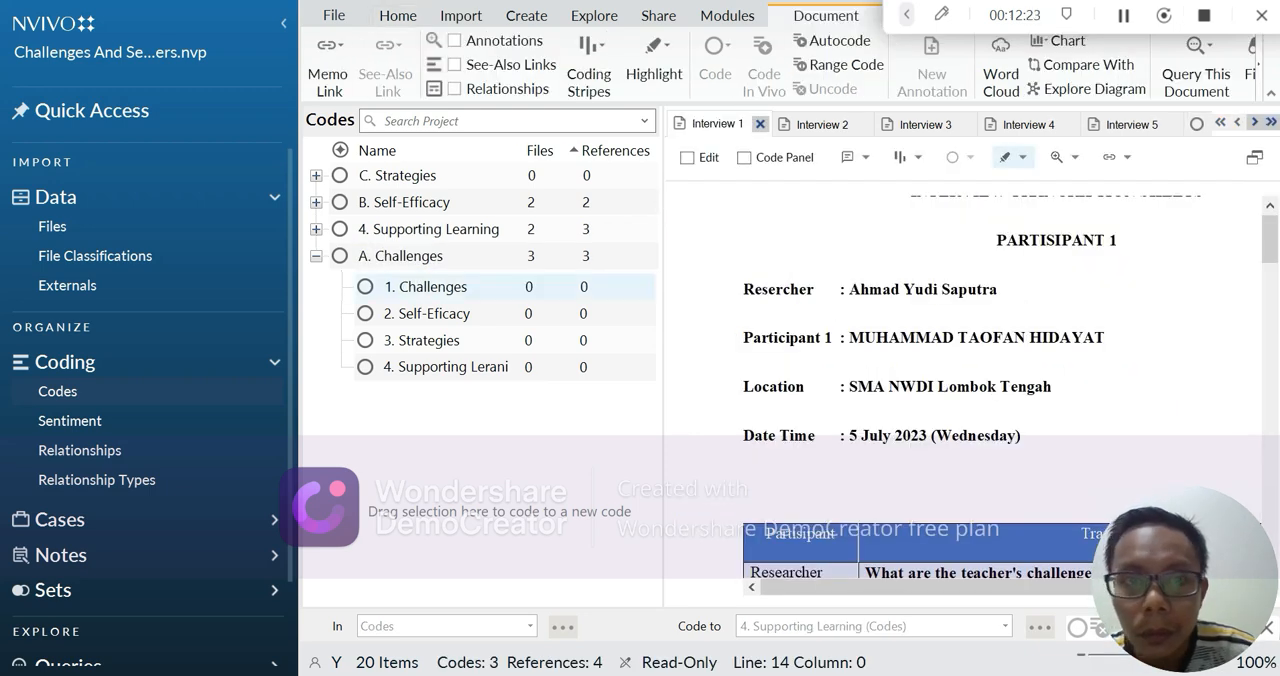
click(1123, 16)
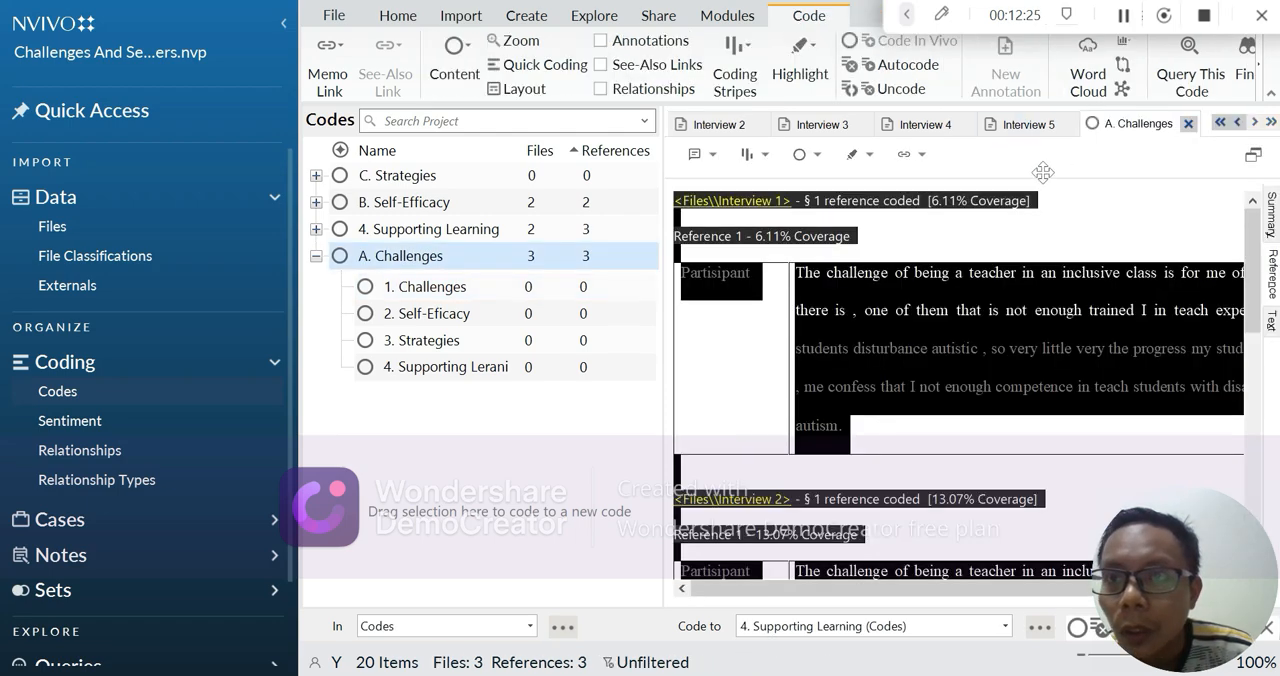
Copy all the coded references of "A. Challenges" and paste them into a new blank Word document
right_click(766, 312)
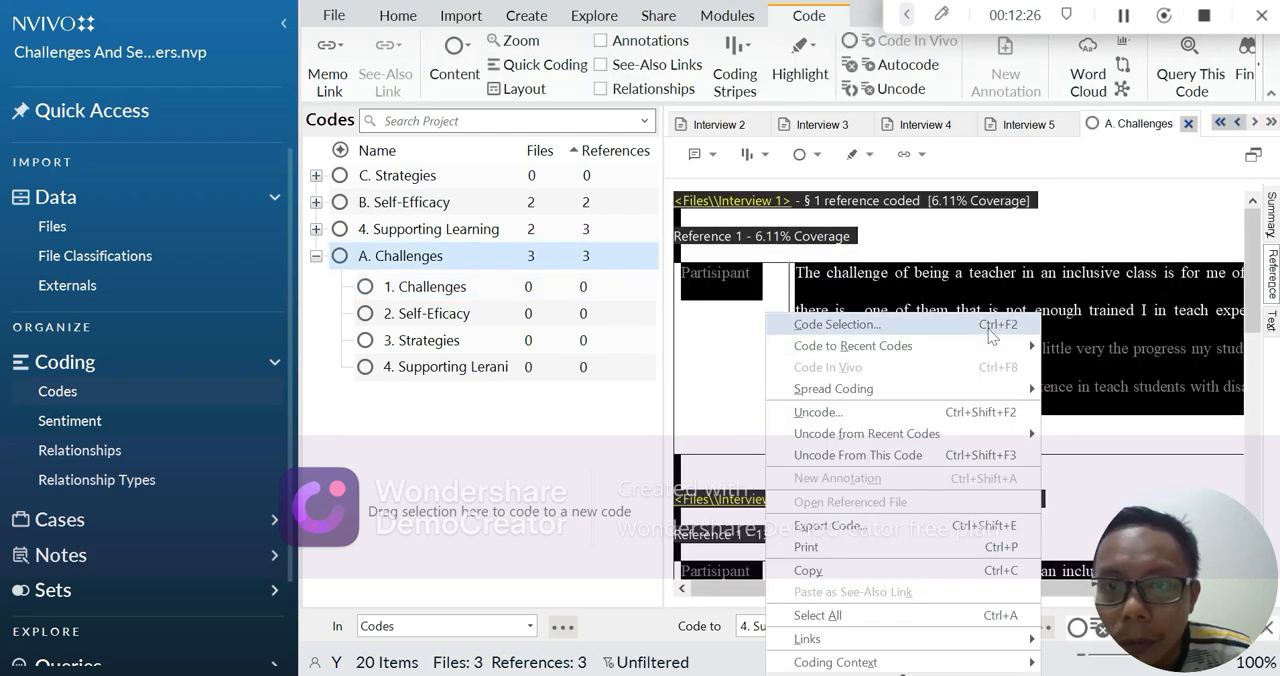
click(902, 571)
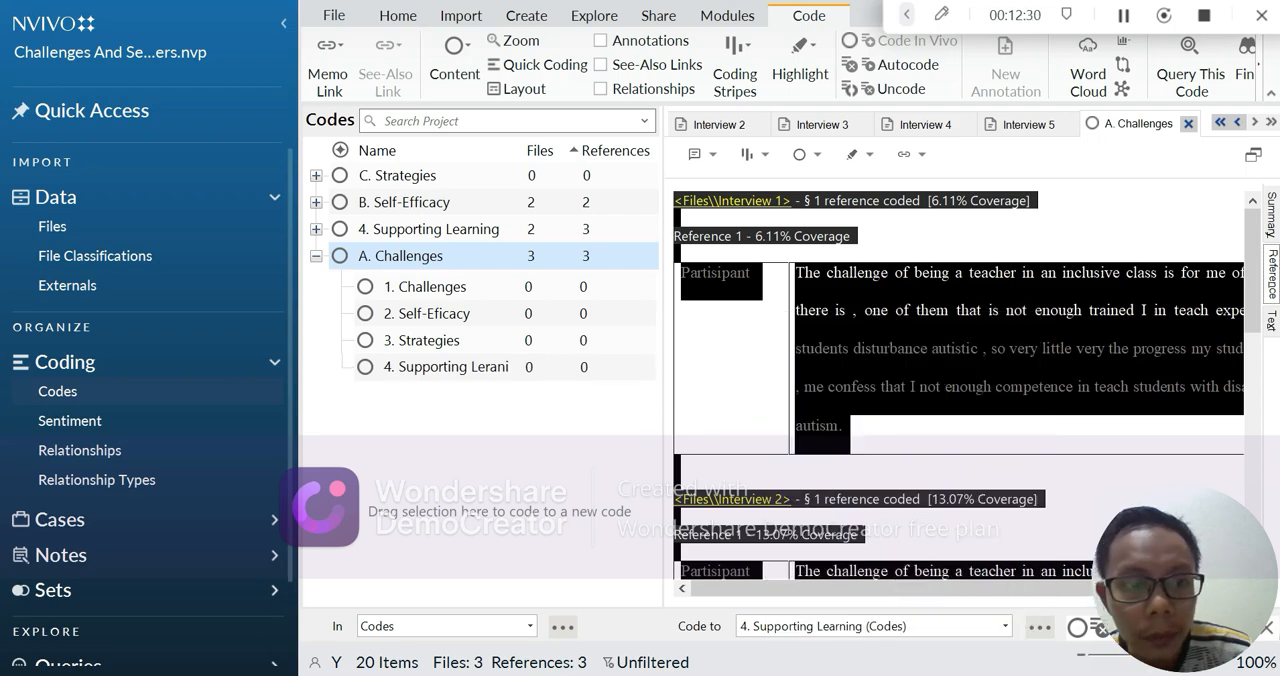
click(157, 672)
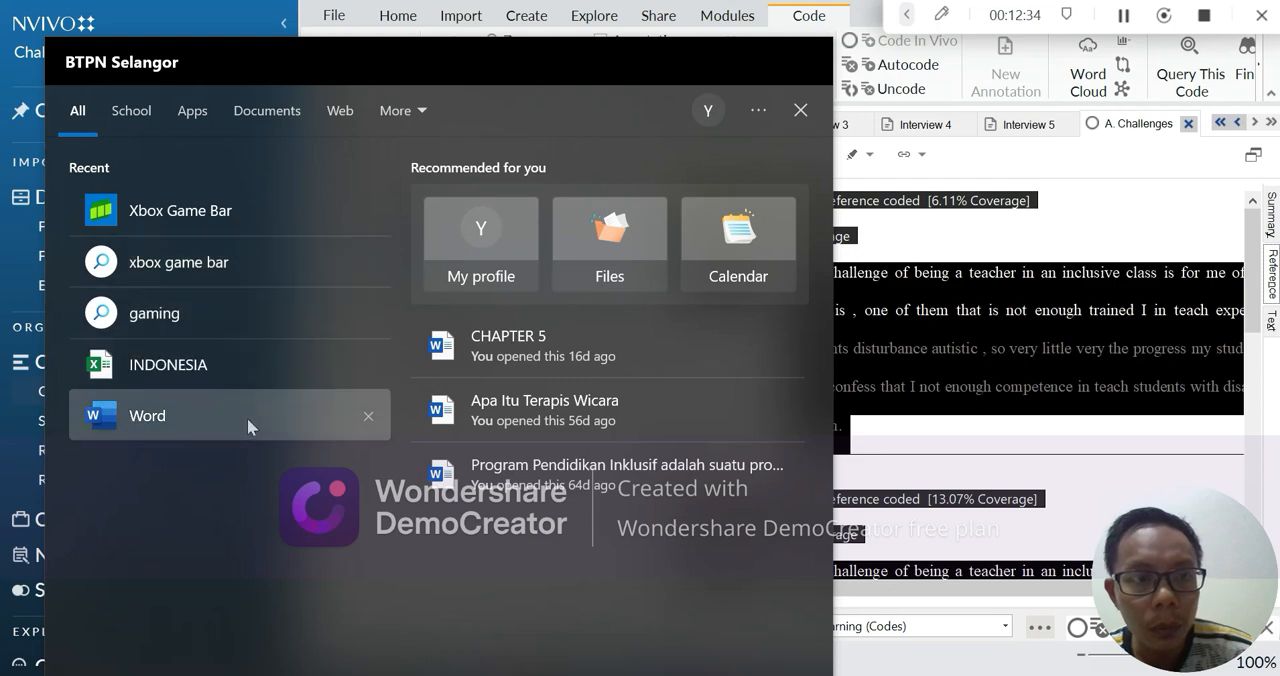
click(247, 418)
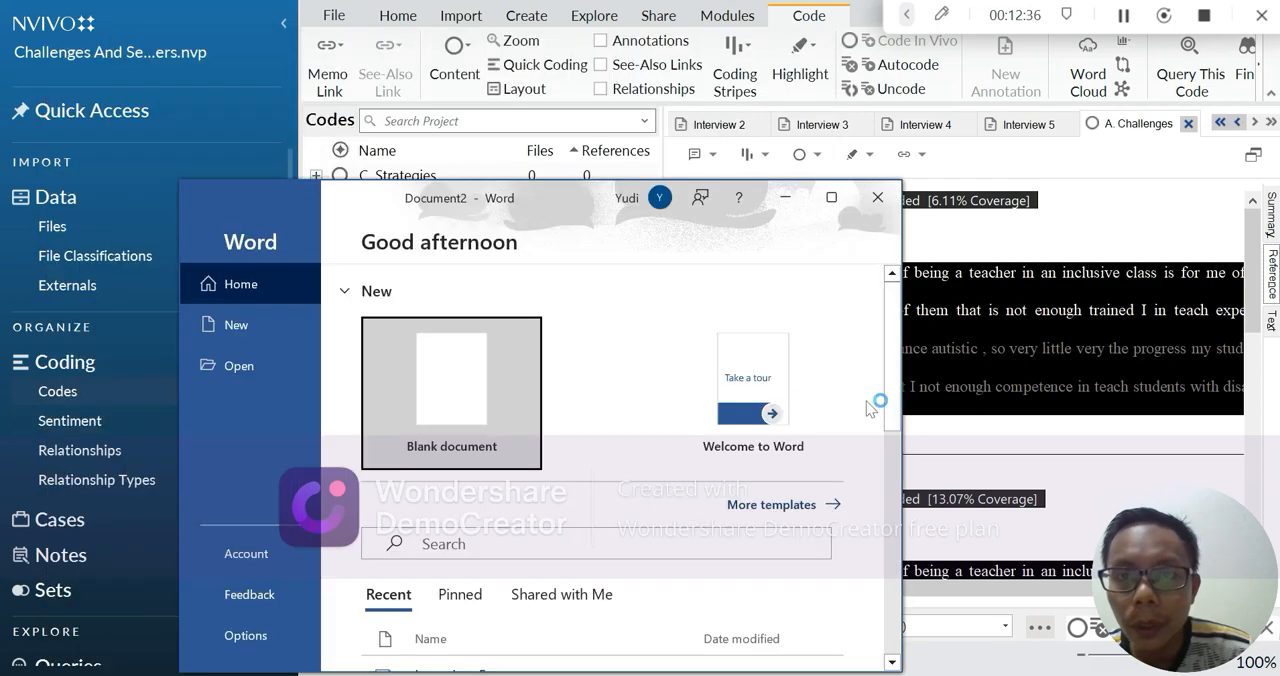
click(462, 394)
click(831, 199)
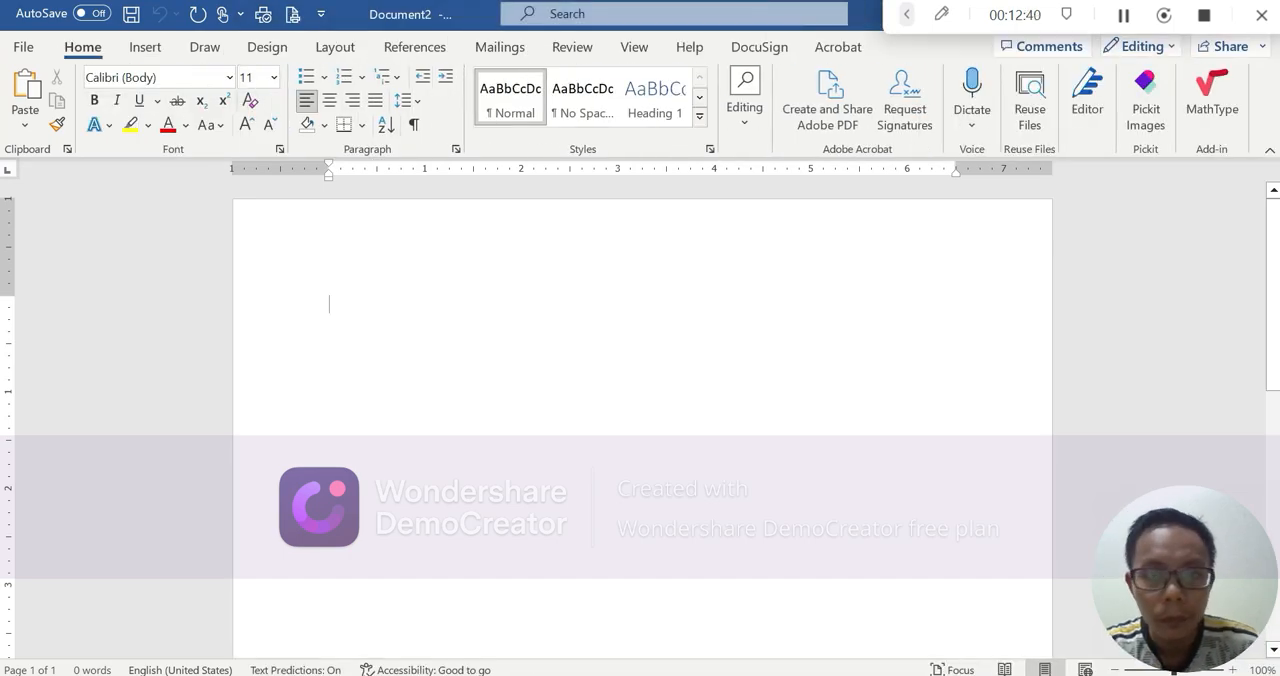
key(ctrl+v)
scroll(640, 420, up, 5)
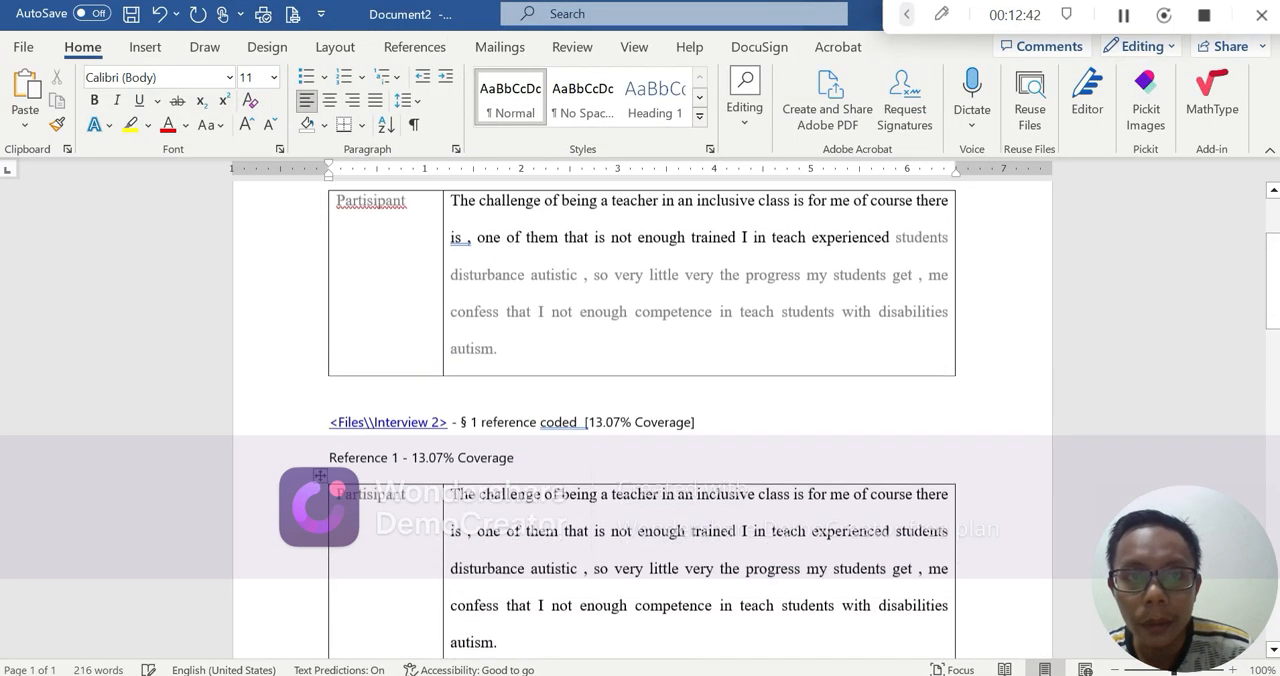
scroll(640, 420, up, 2)
scroll(640, 420, up, 1)
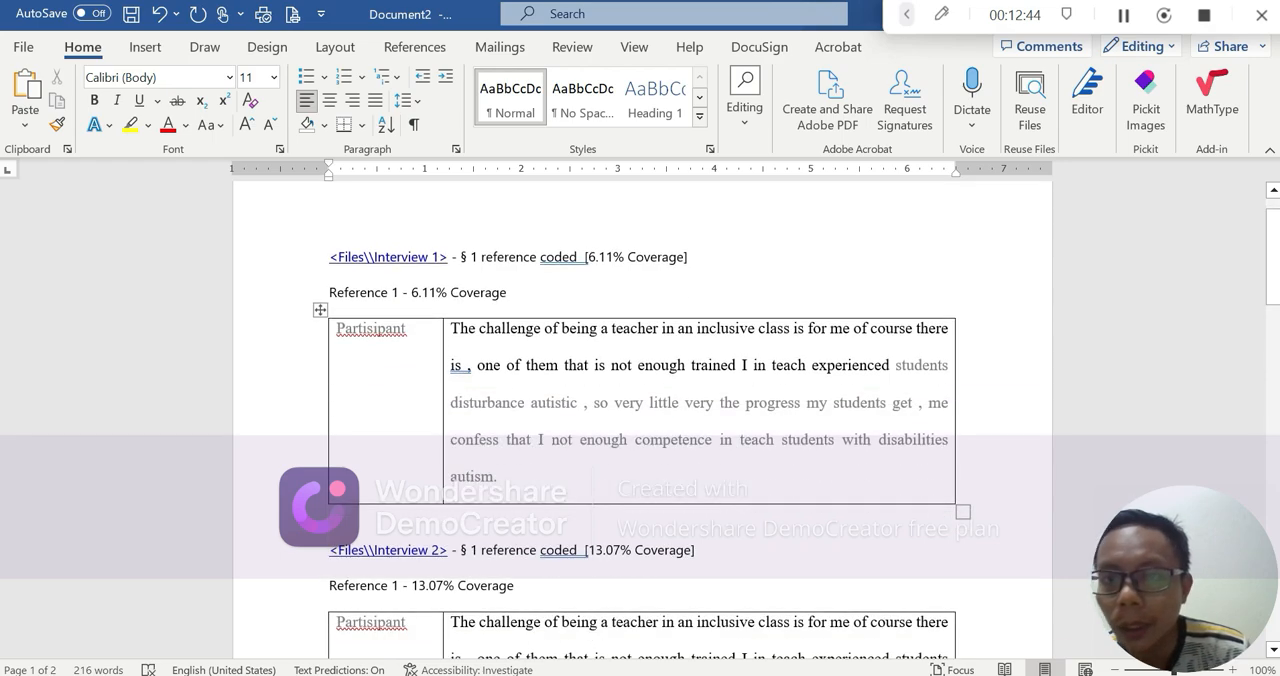
Return to NVivo, close the "A. Challenges" references and create a comparison diagram of the files Interview 1 and Interview 2
key(alt+Tab)
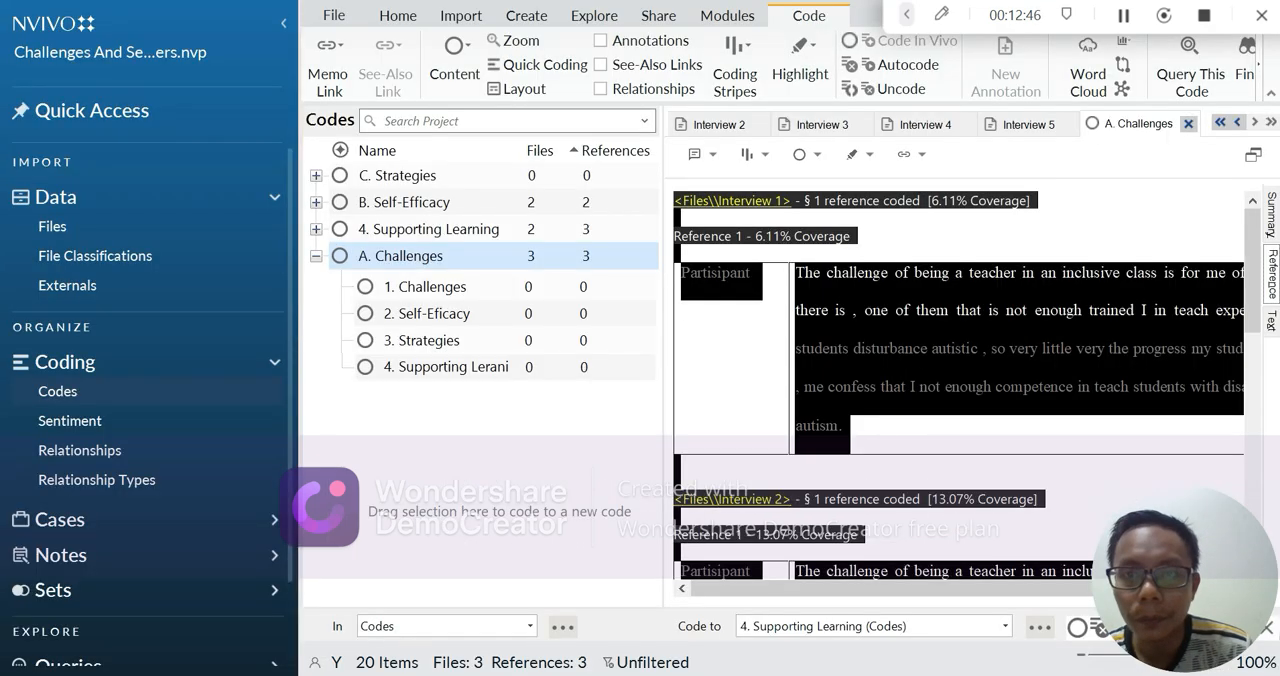
click(852, 236)
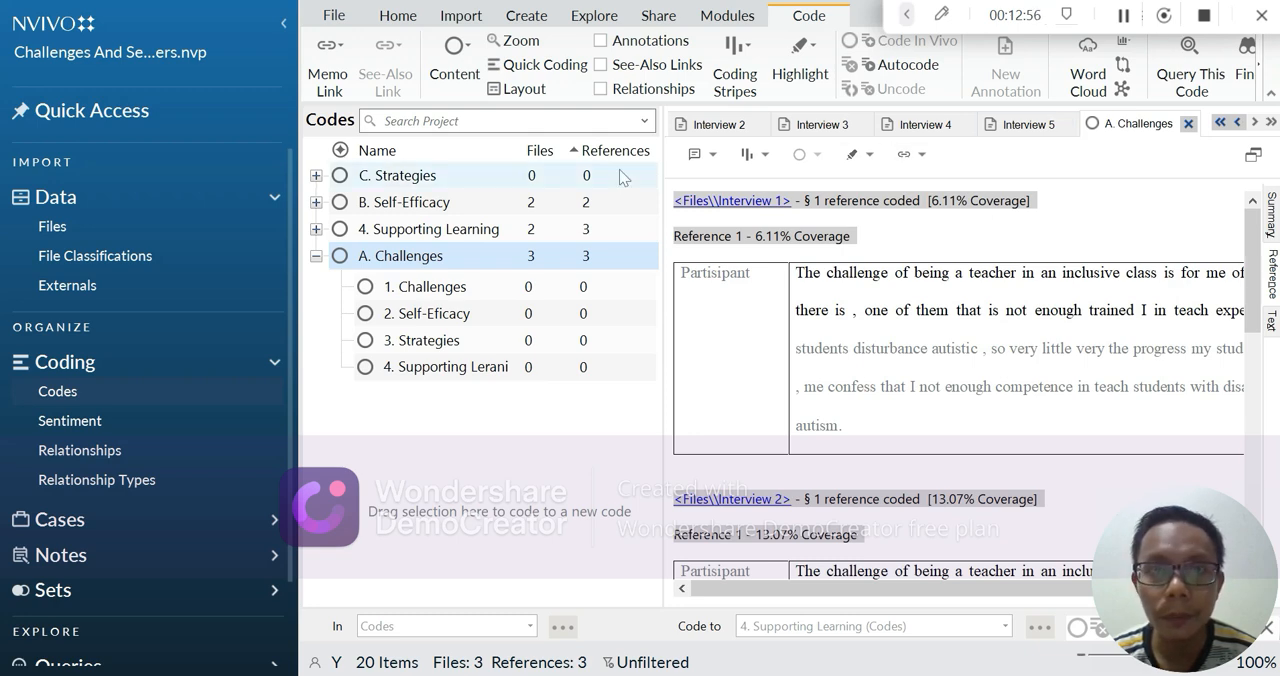
click(1189, 124)
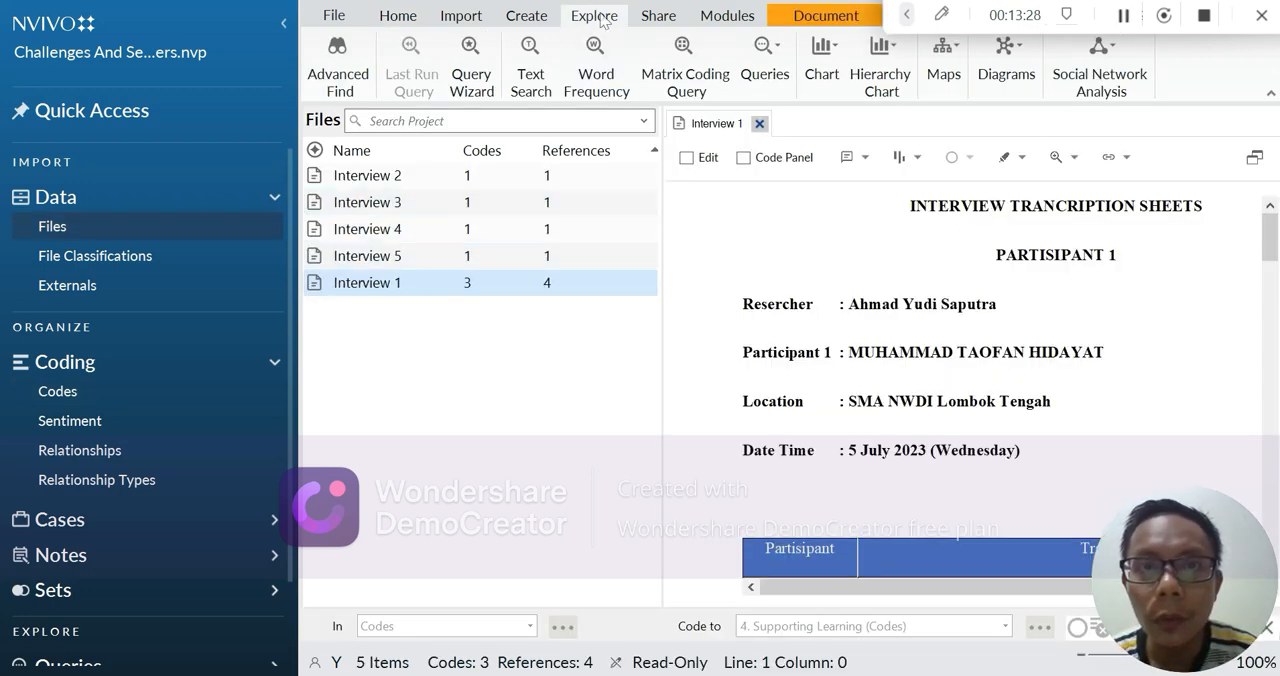
click(1008, 72)
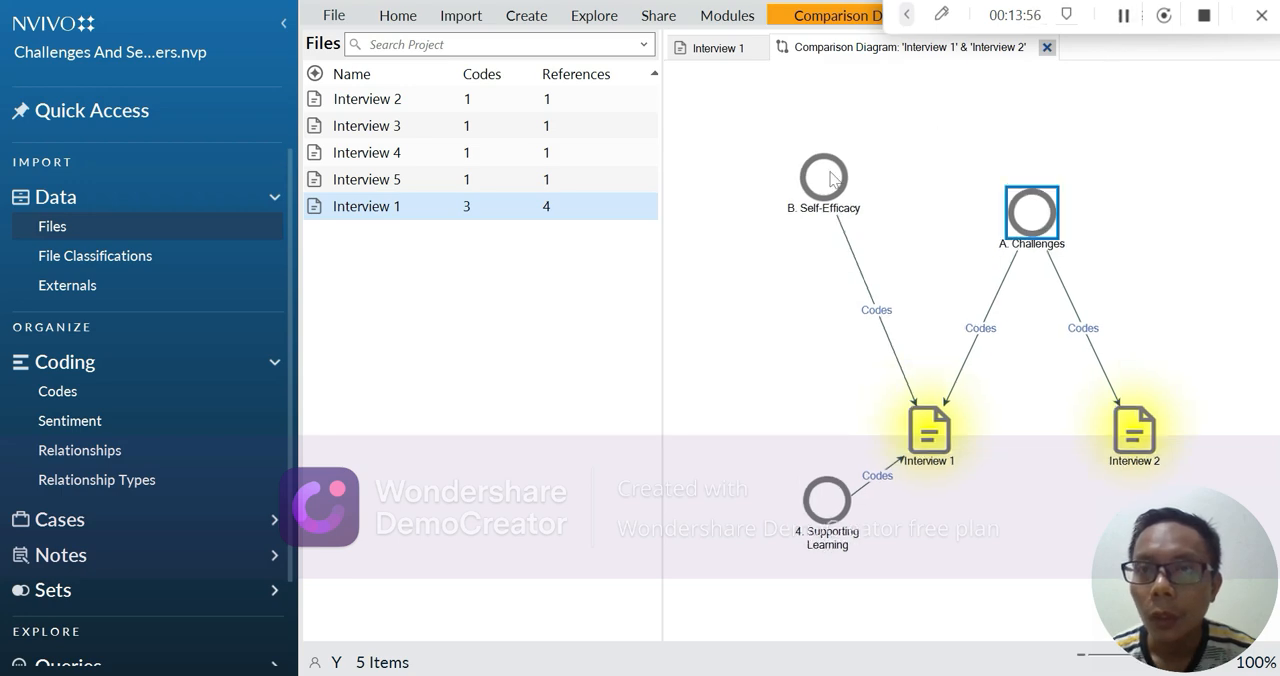
Copy the "B. Self-Efficacy" node from the comparison diagram and paste it below the coded references in the Word document Document2
click(828, 180)
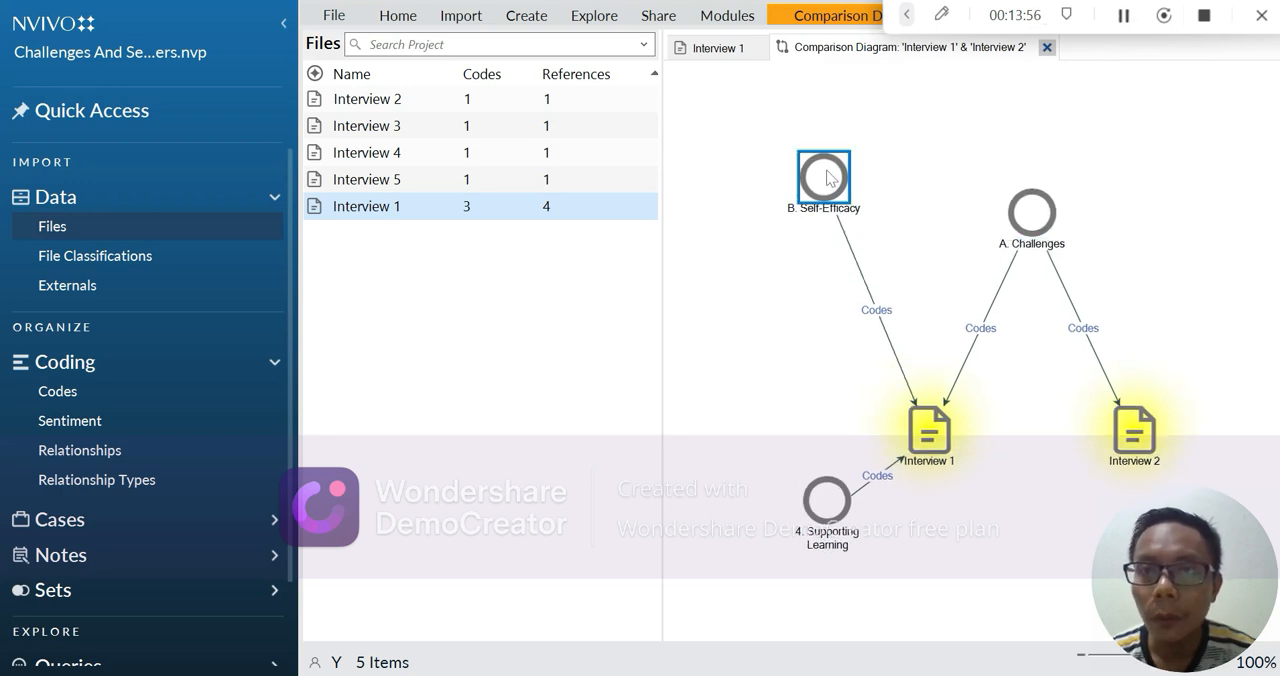
right_click(821, 188)
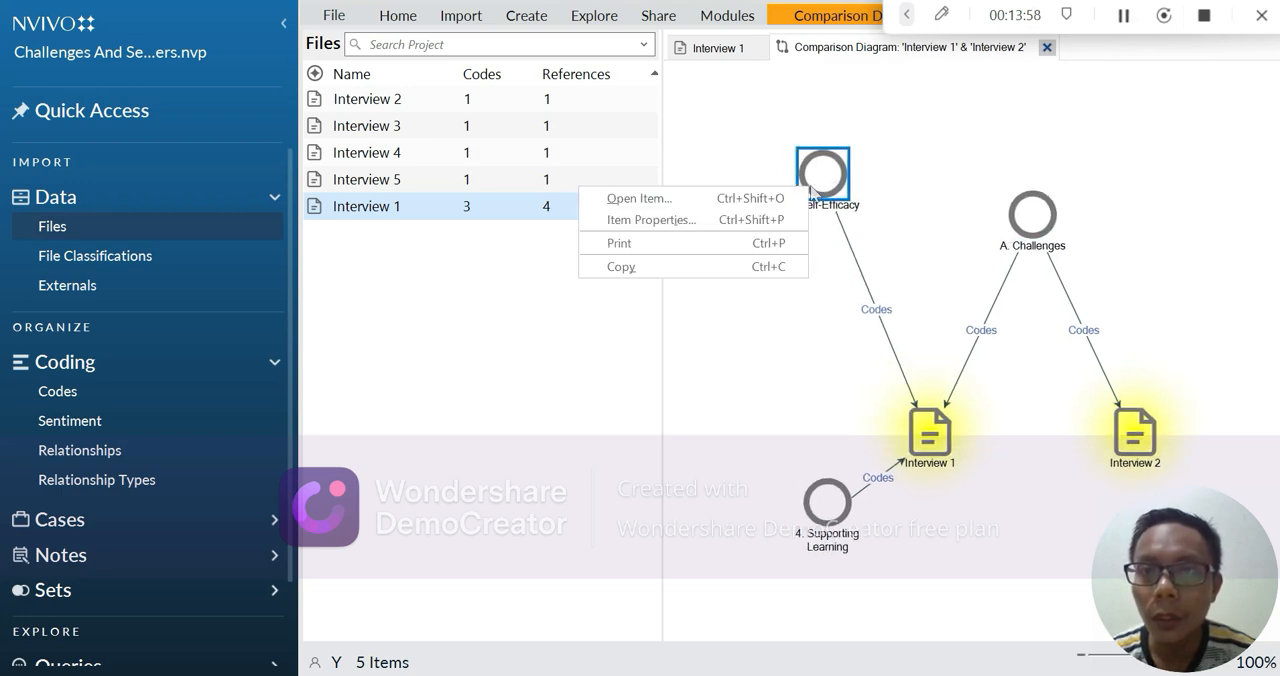
click(766, 267)
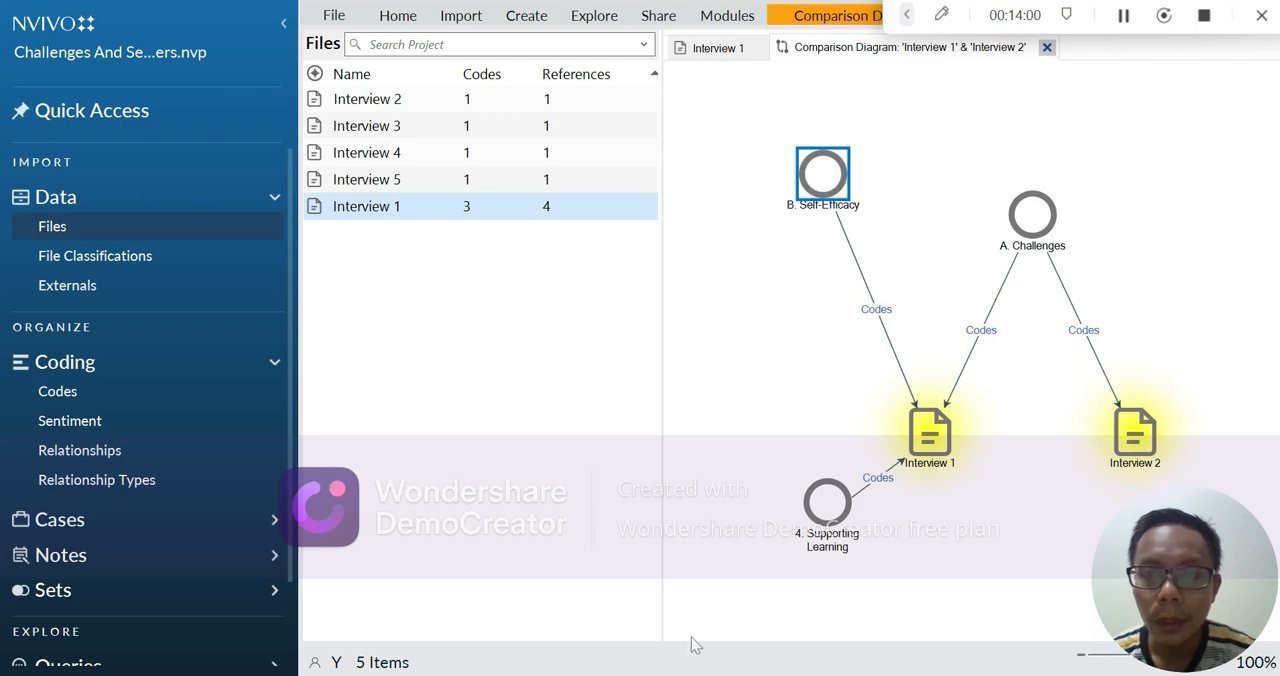
mouse_move(654, 672)
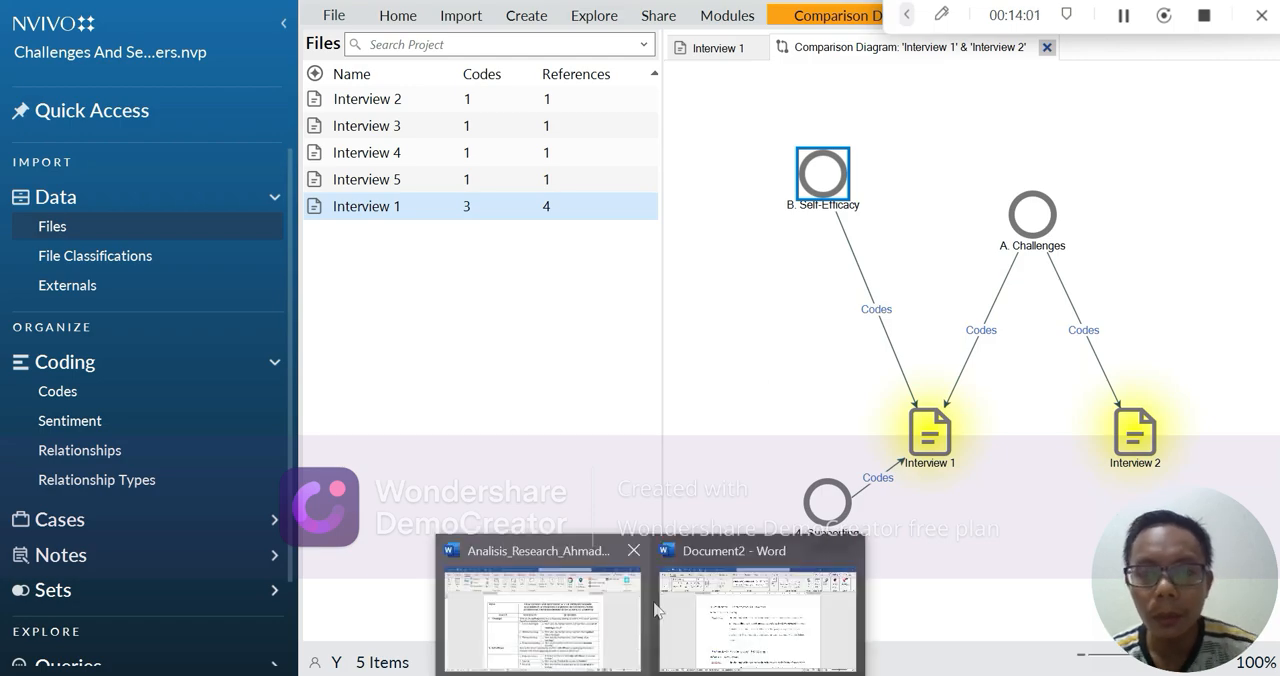
click(771, 650)
scroll(771, 600, down, 7)
scroll(704, 271, down, 5)
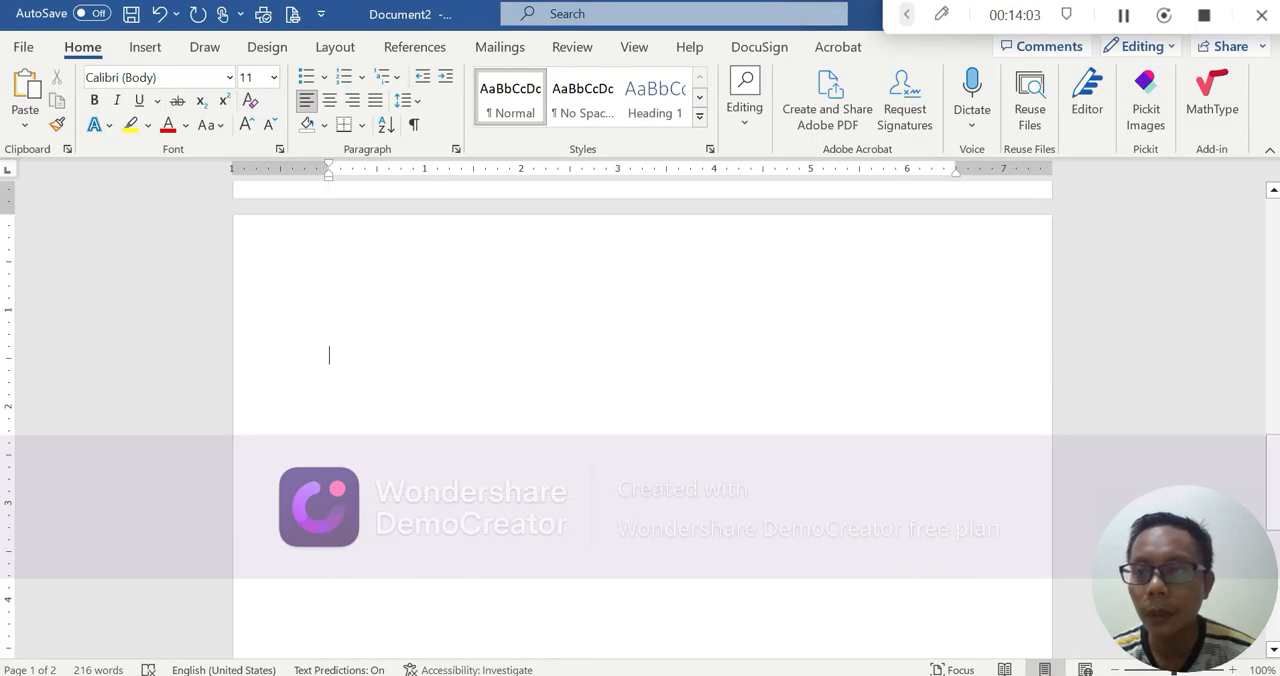
click(704, 268)
key(ctrl+v)
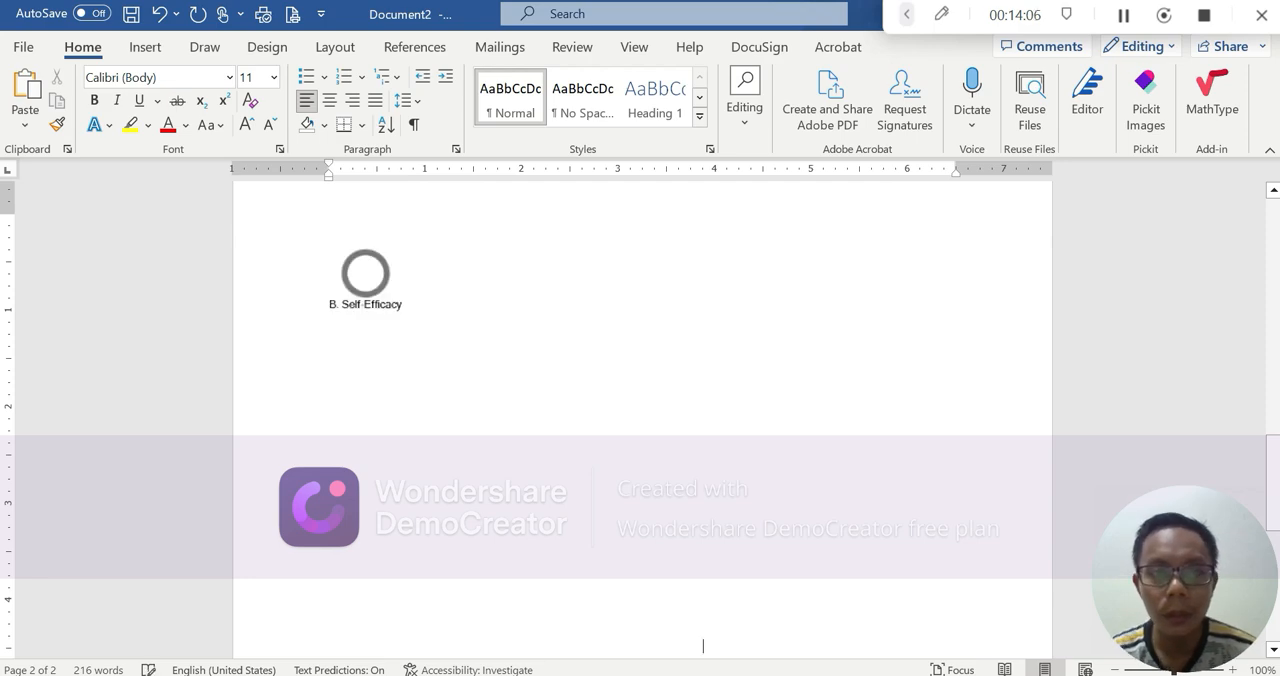
scroll(642, 420, up, 11)
scroll(642, 420, down, 12)
scroll(551, 512, down, 4)
Switch to NVivo, copy every item and connector of the comparison diagram and paste the whole diagram into the Word document Document2
click(757, 674)
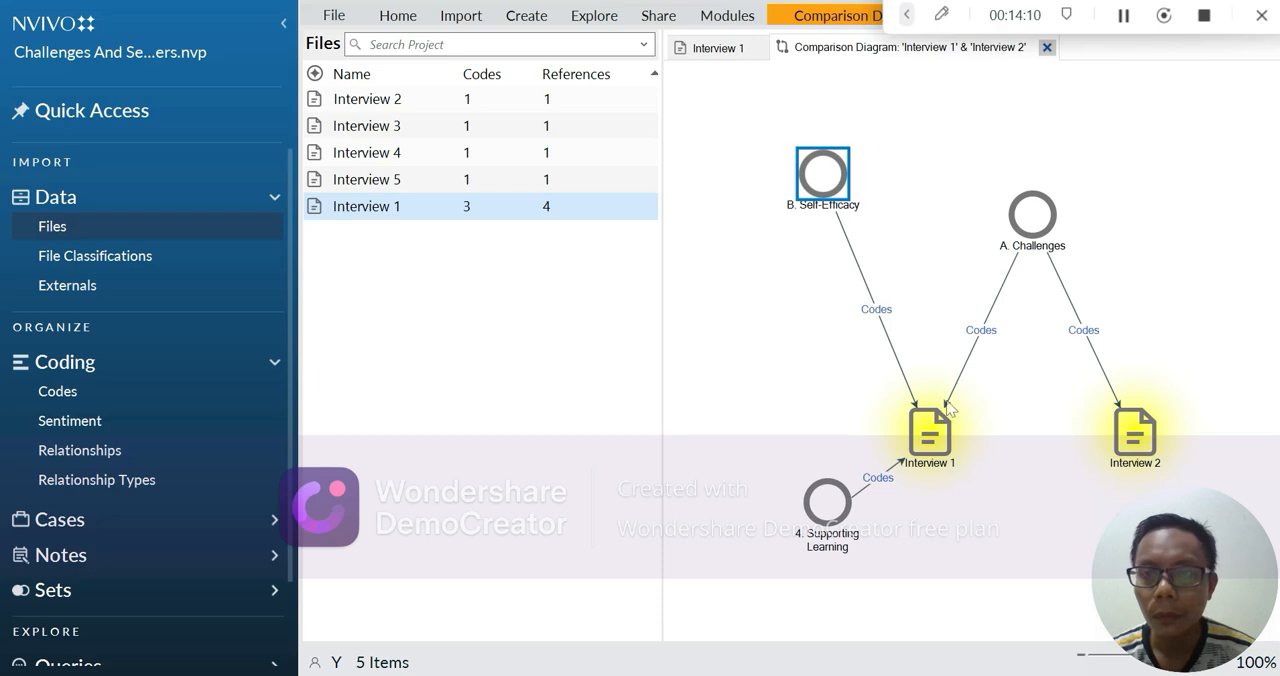
click(931, 445)
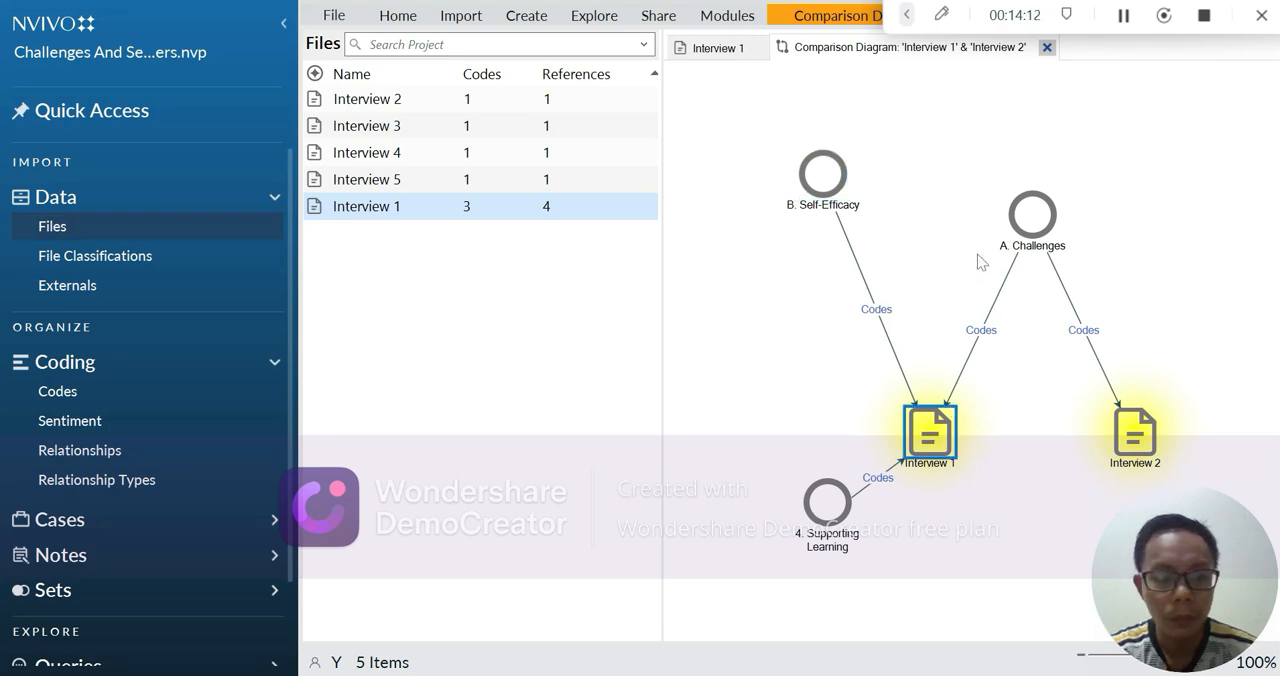
key(ctrl+a)
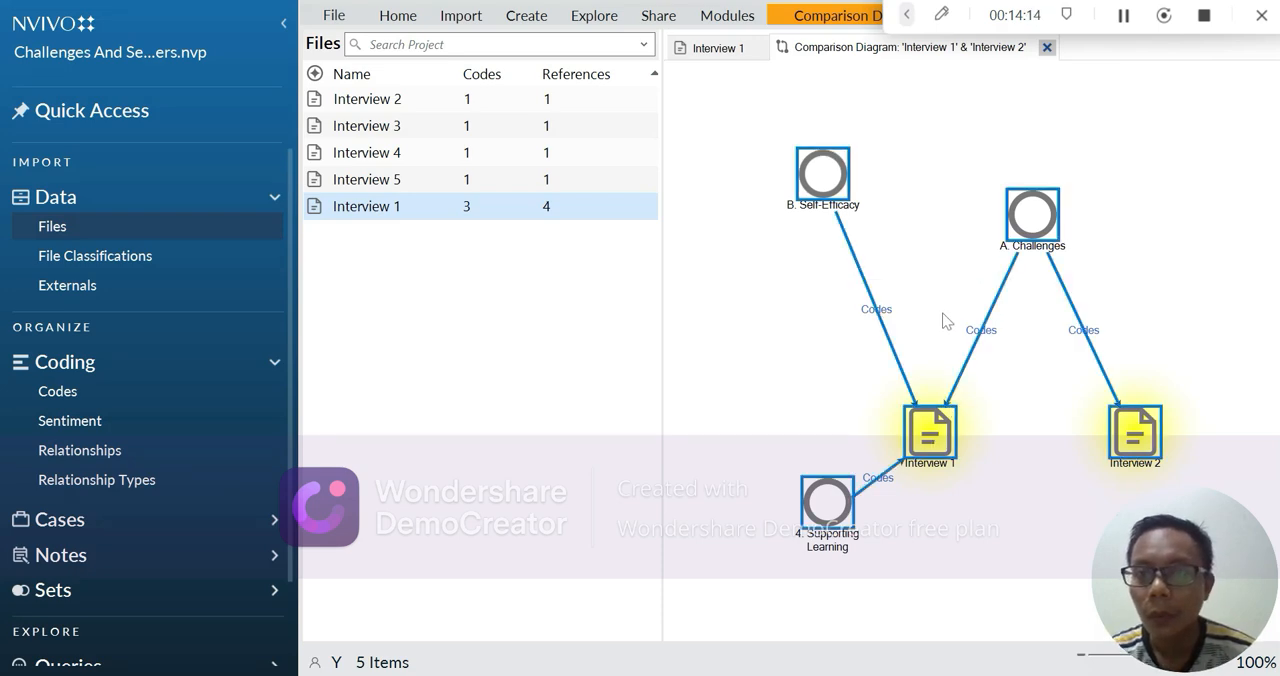
right_click(928, 432)
click(926, 456)
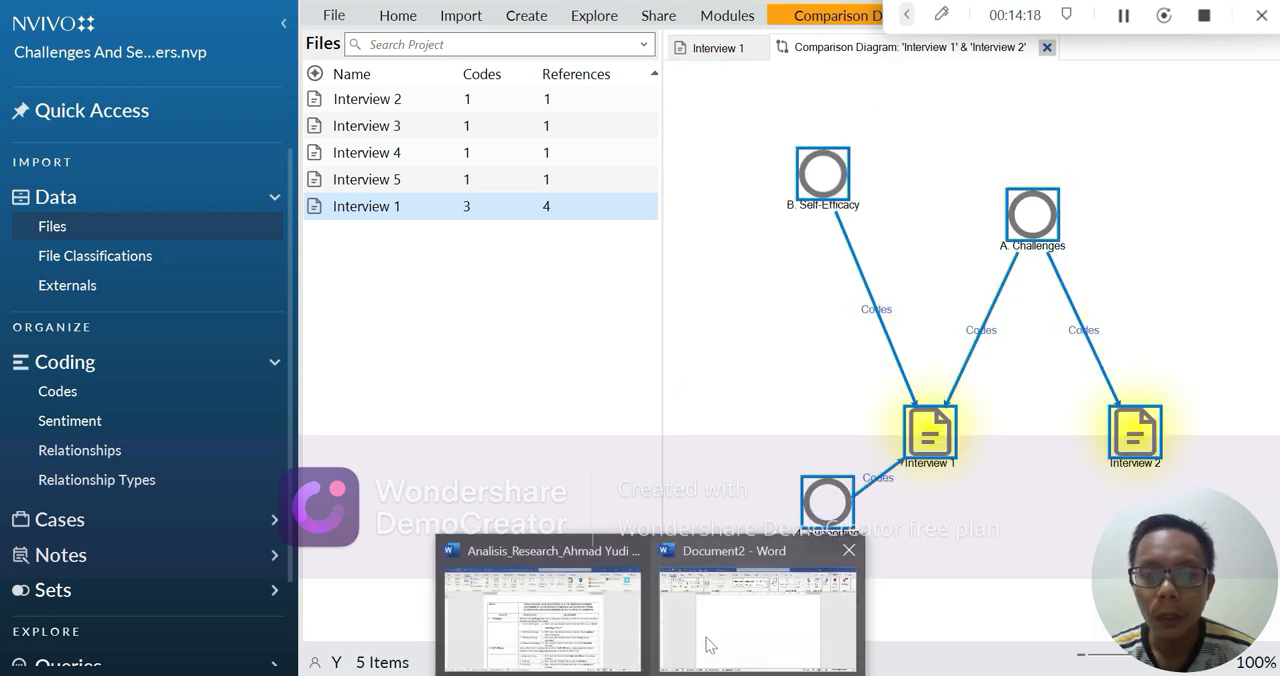
click(755, 600)
key(ctrl+v)
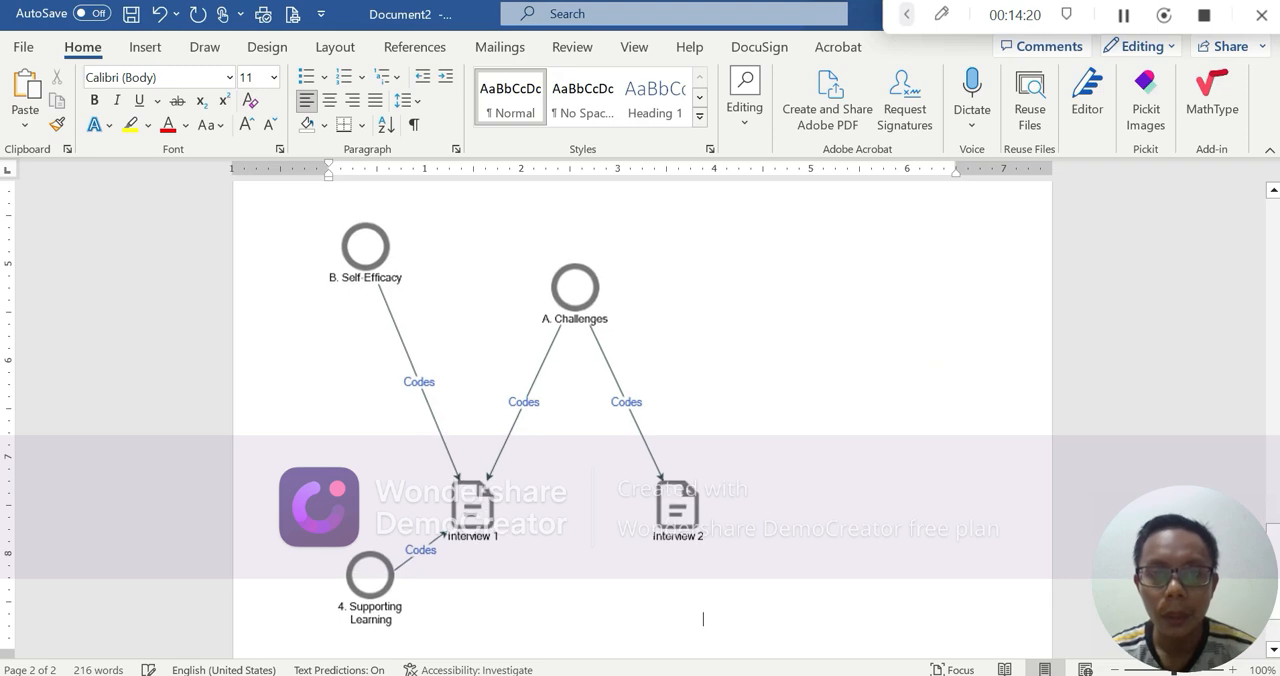
click(663, 422)
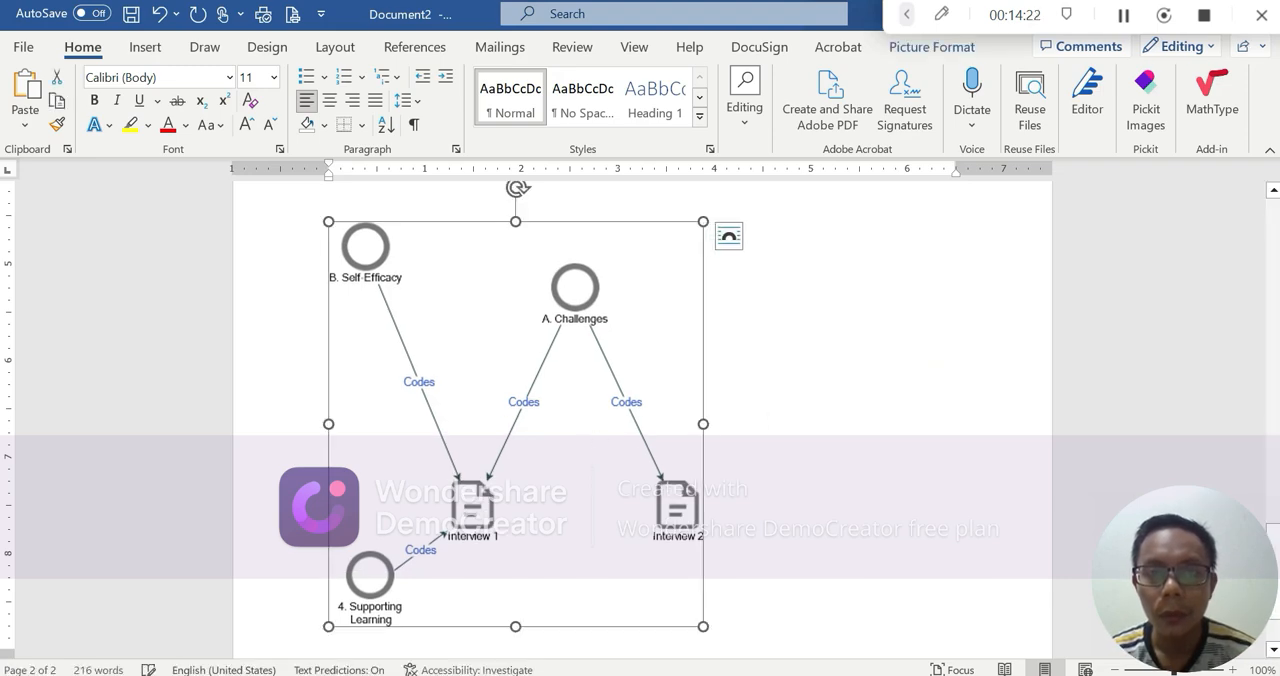
Return to NVivo and close the comparison diagram of Interview 1 and Interview 2
key(alt+Tab)
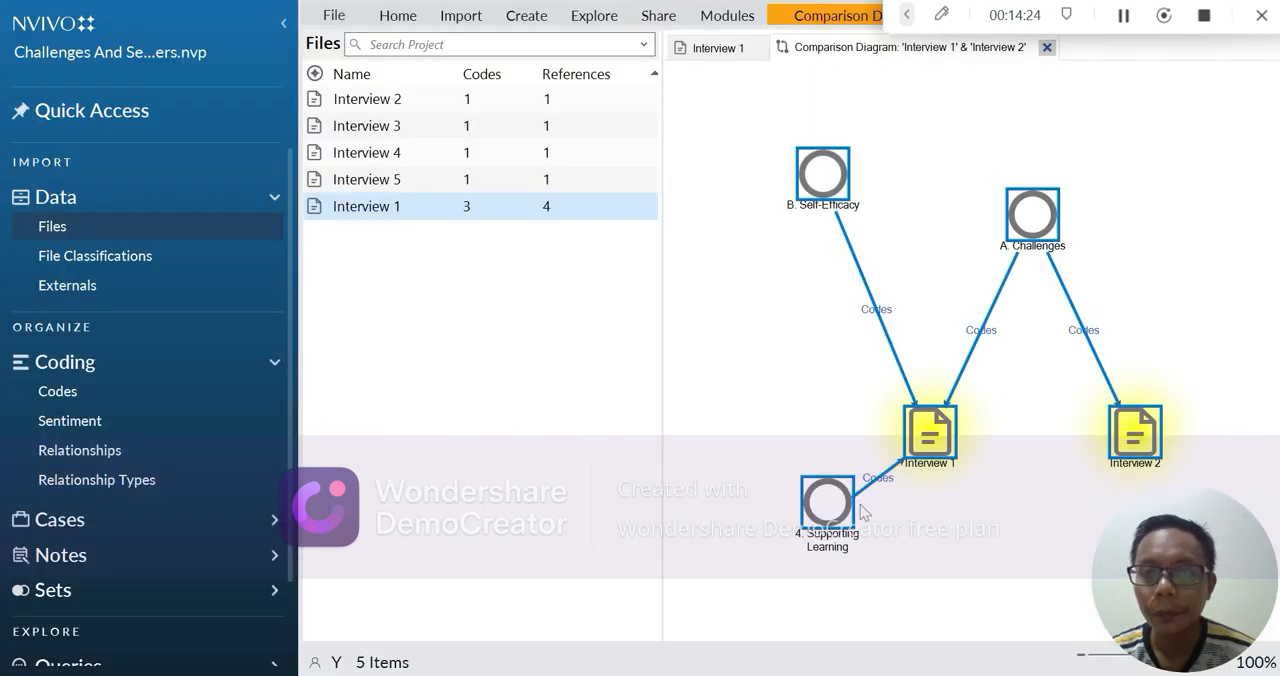
click(1147, 158)
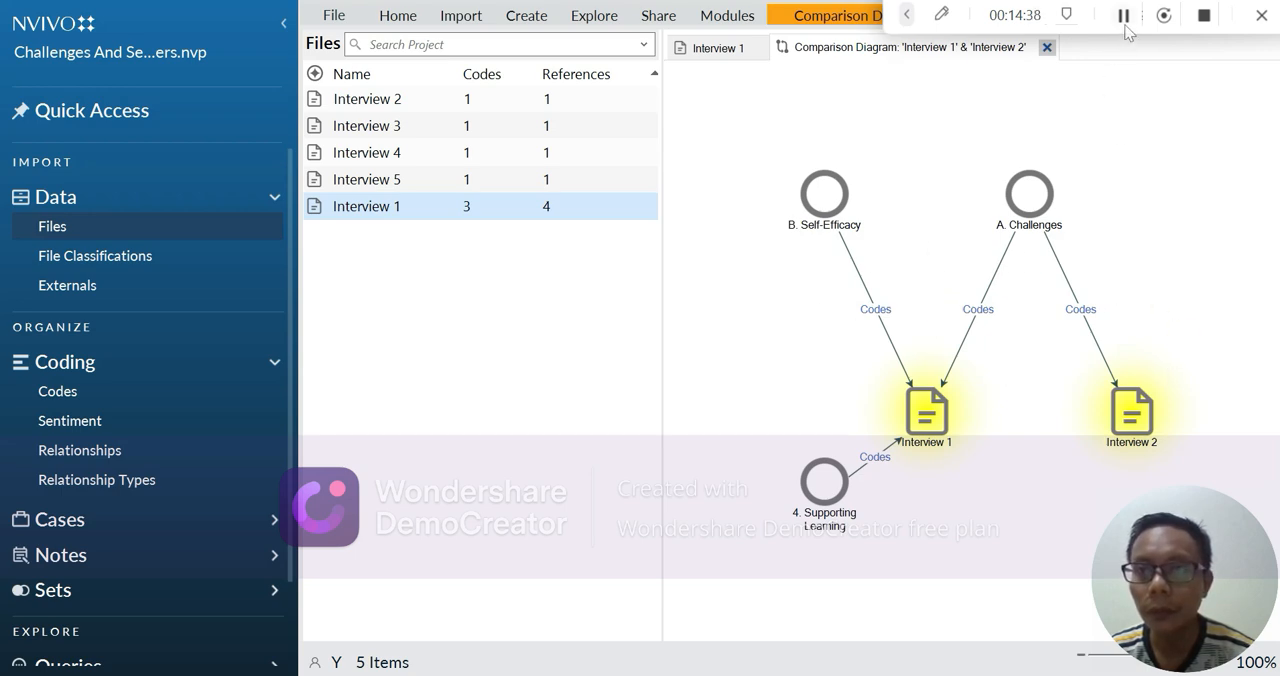
click(1046, 47)
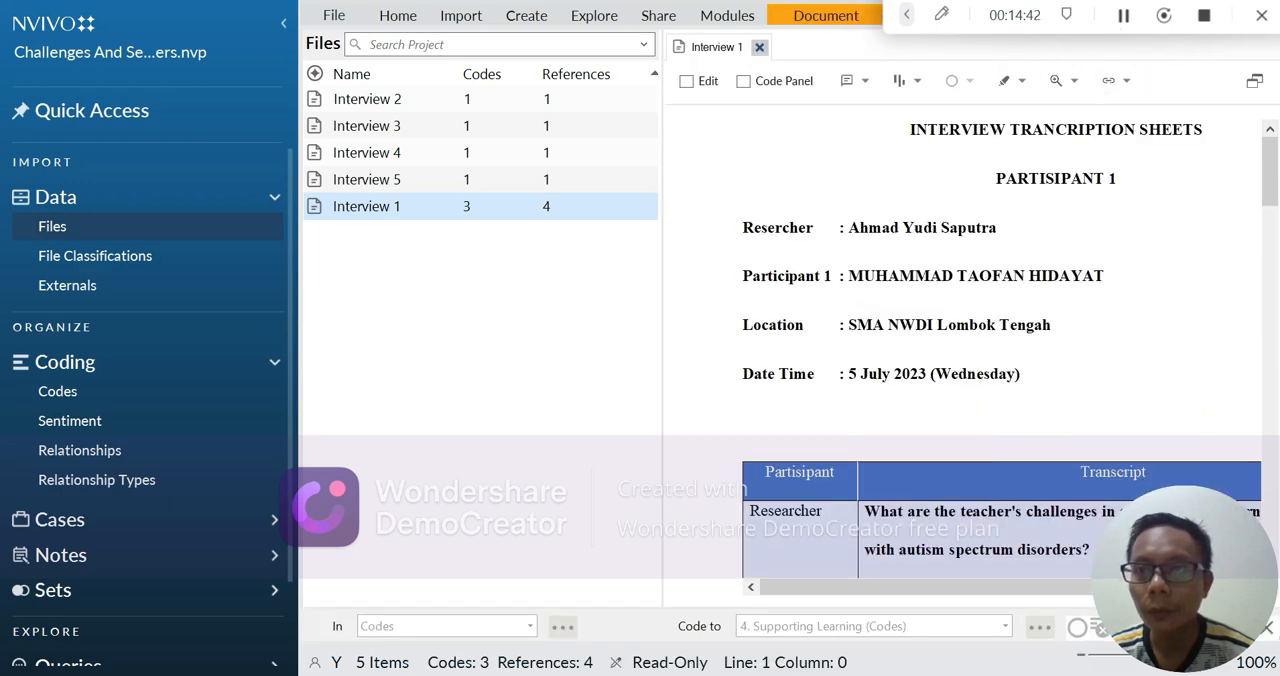
click(1125, 22)
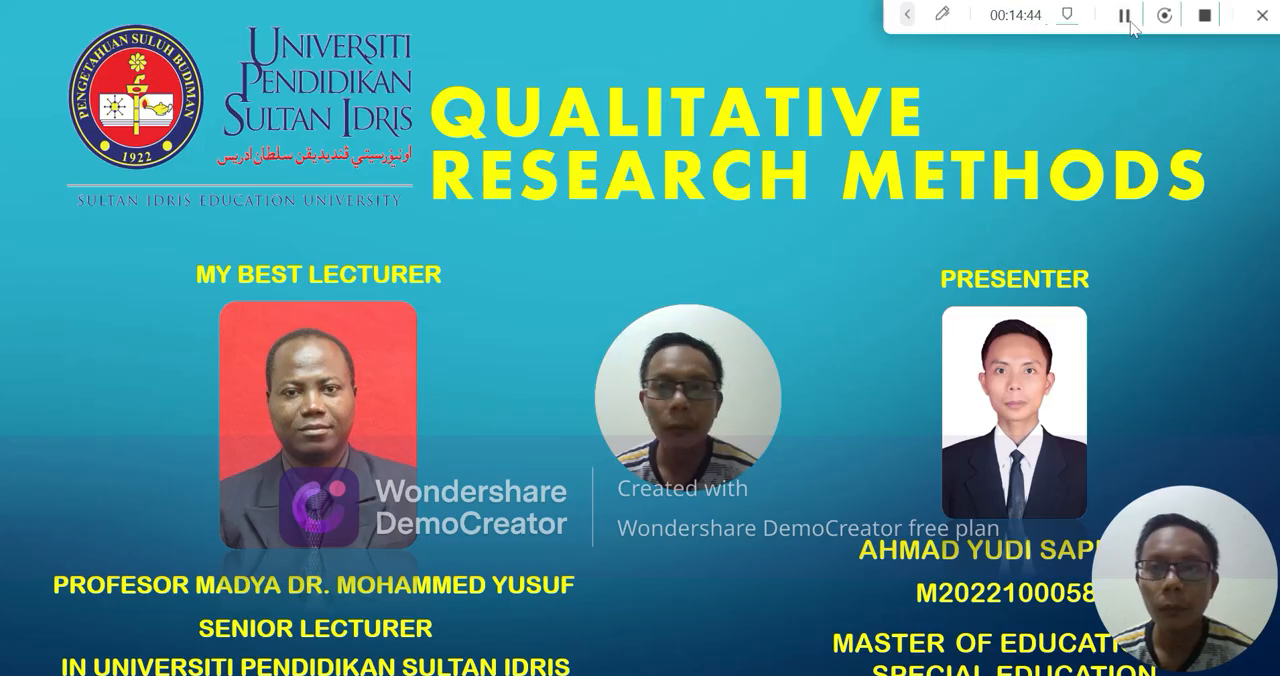